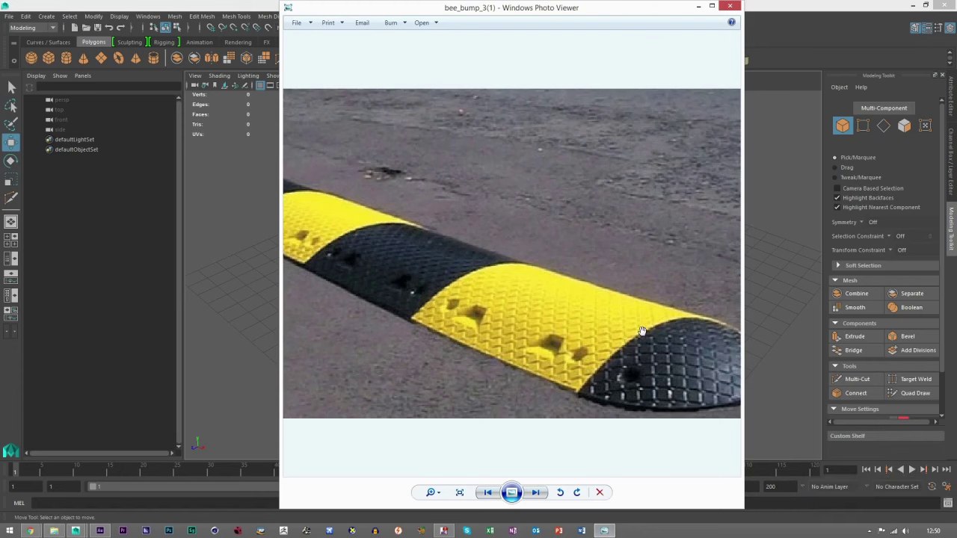
Step: Examine the reference photos of the striped speed bump, the metal crowd barrier and the traffic cone, including the bump's rounded end and surface pattern
scroll(606, 338, "down", 2)
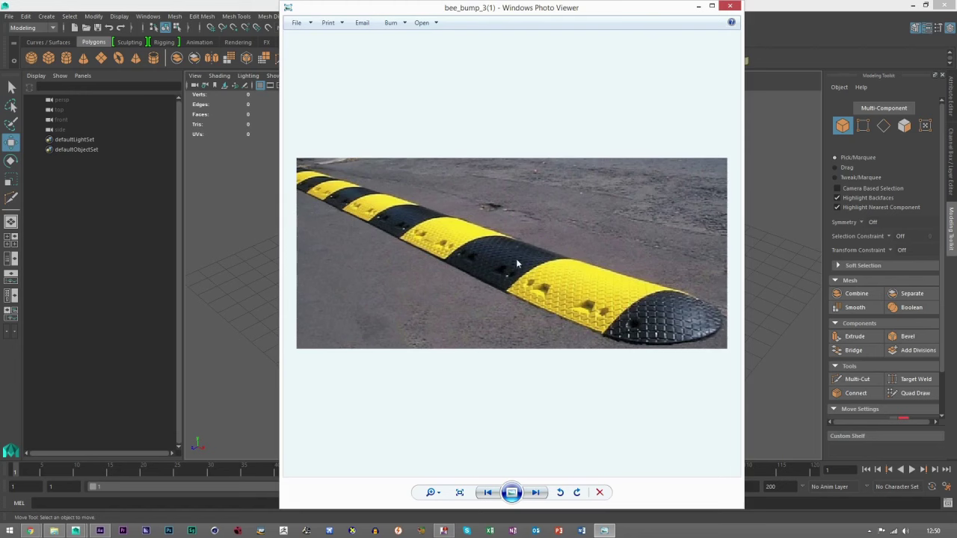
scroll(531, 270, "up", 4)
scroll(591, 344, "down", 1)
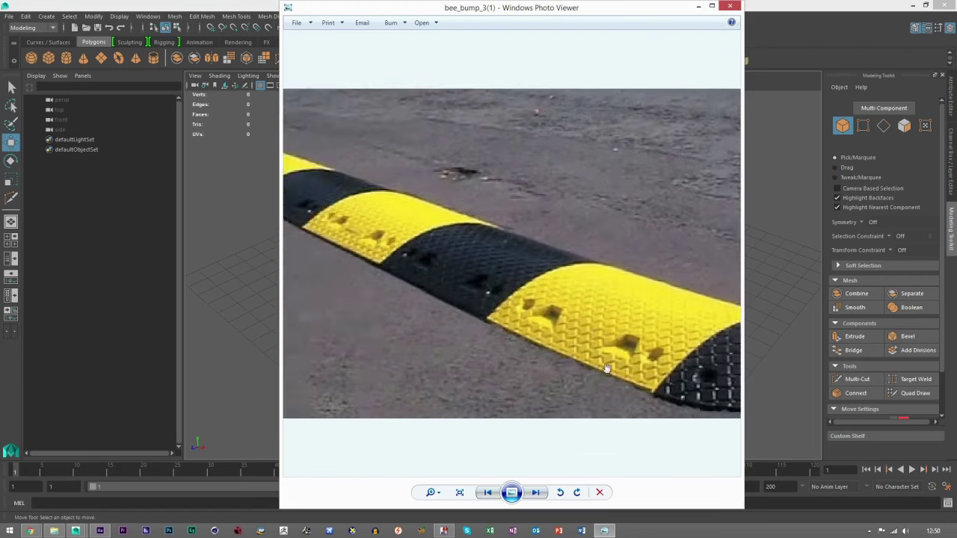
scroll(608, 369, "down", 2)
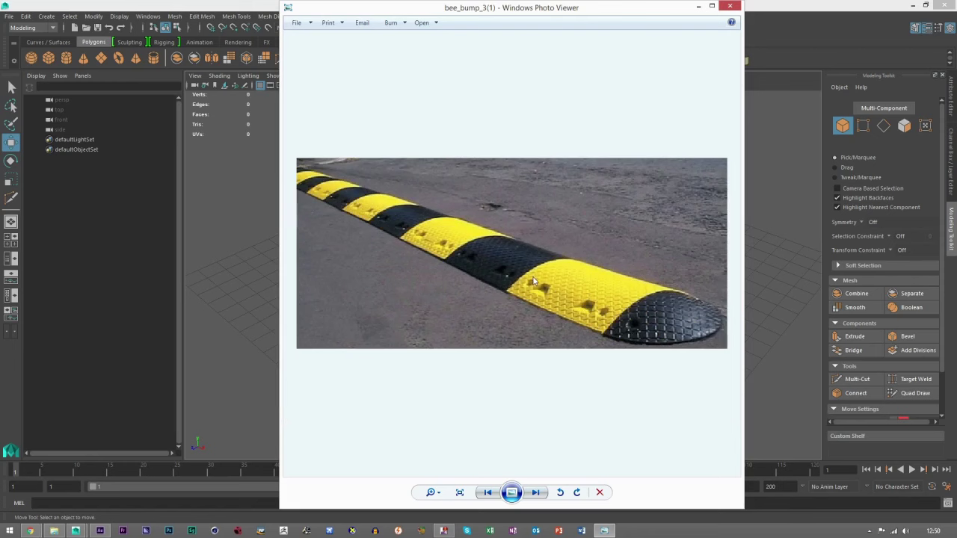
left_click(535, 492)
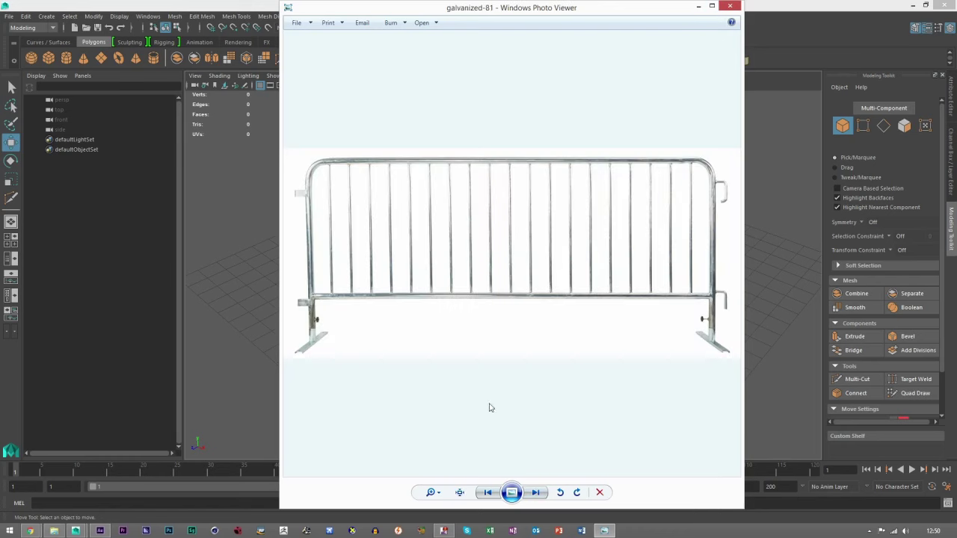
left_click(535, 492)
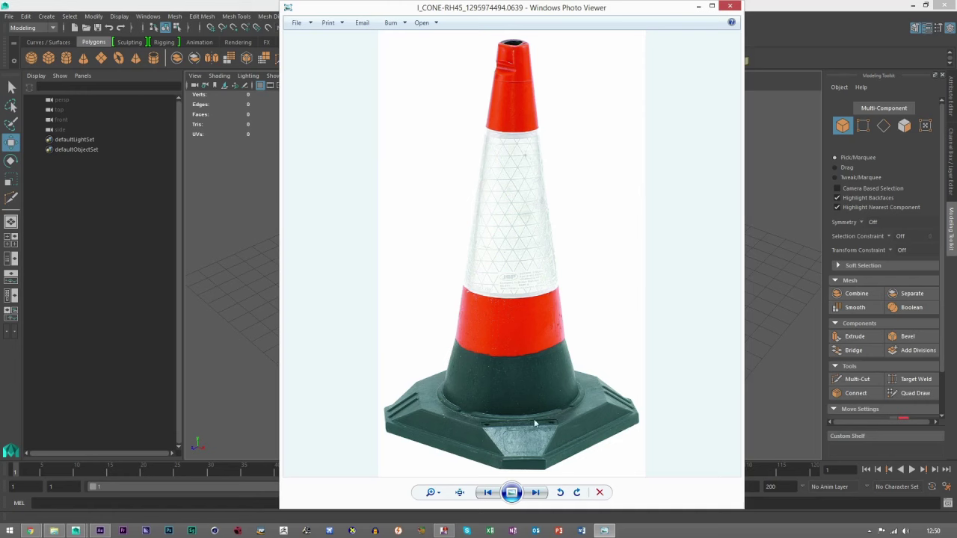
key("Right")
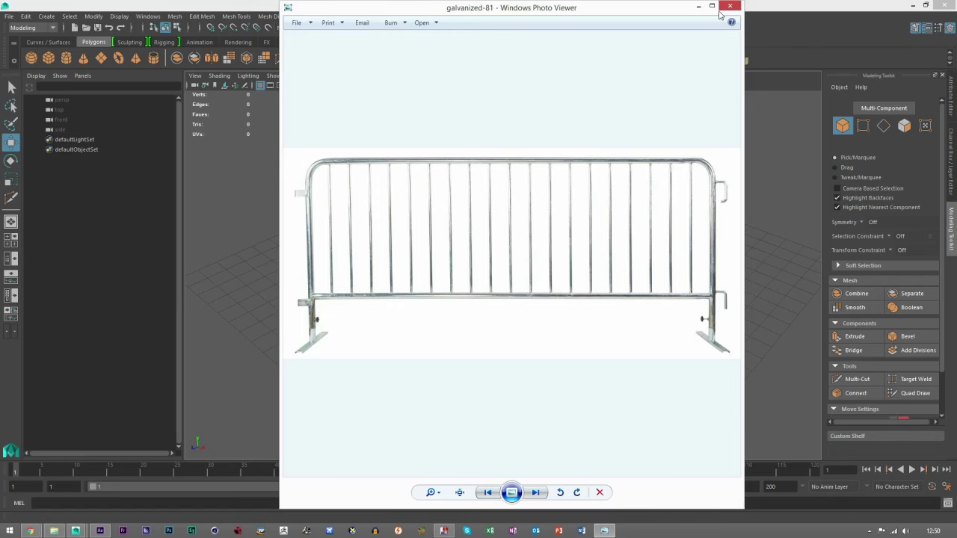
left_click_drag(719, 15, 716, 21)
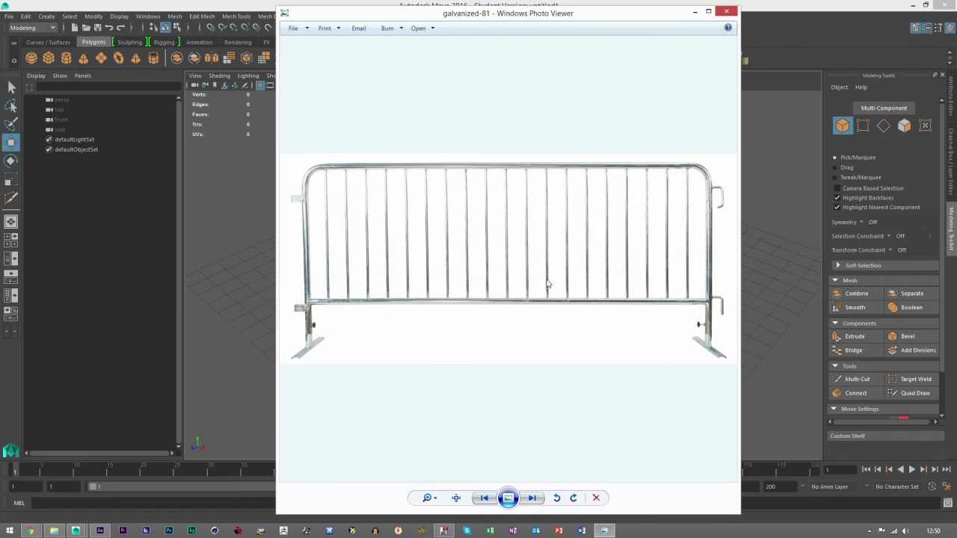
scroll(547, 284, "down", 2)
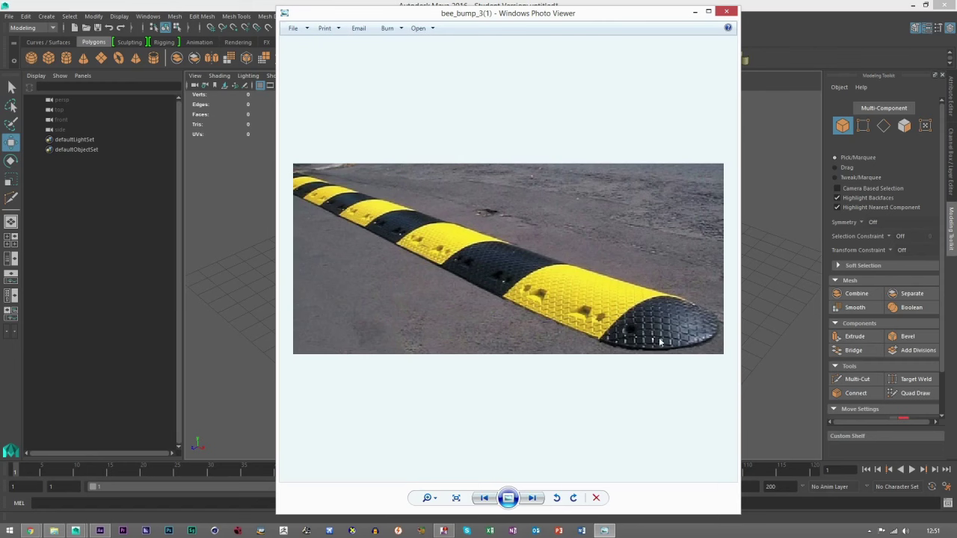
Step: Switch to Maya, create a polygon cube and scale it along the X axis into a long bar
left_click(247, 5)
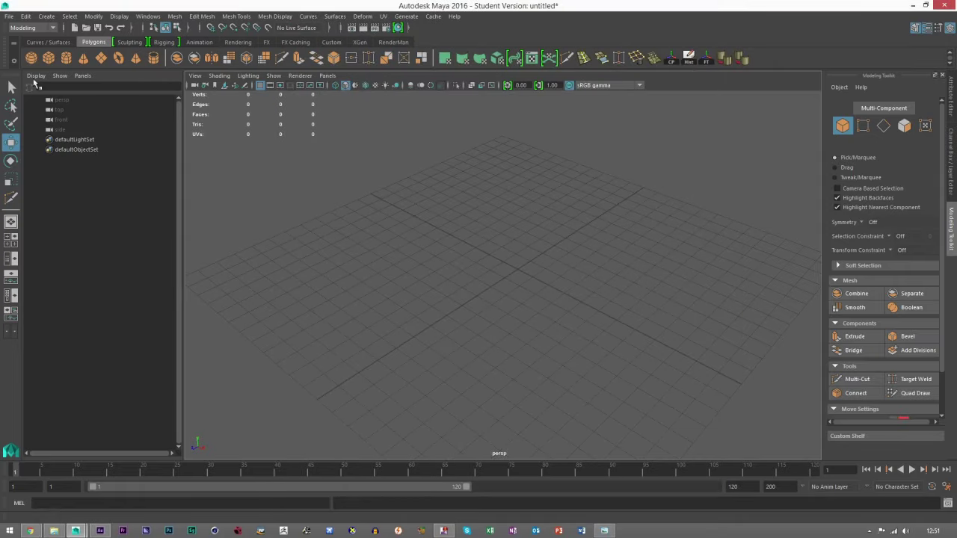
left_click(48, 58)
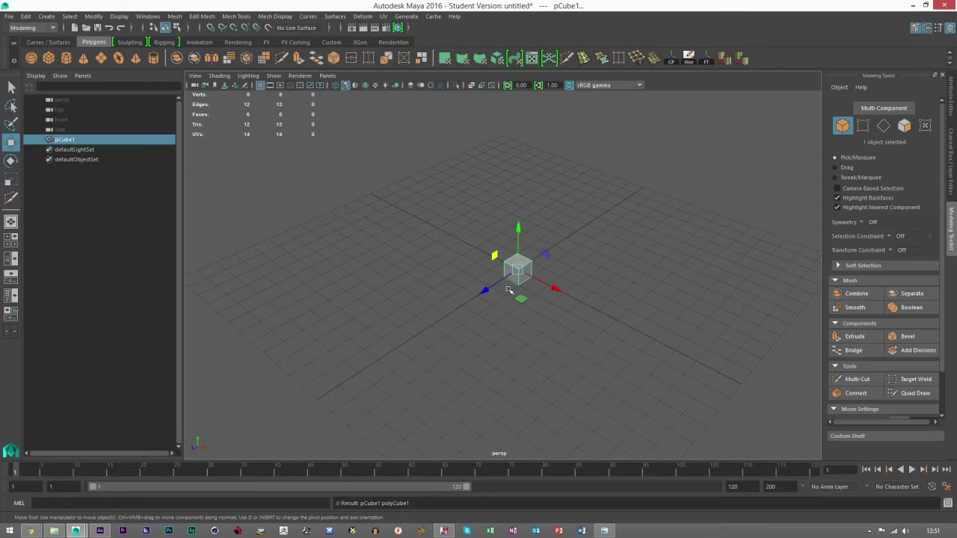
key("r")
scroll(515, 283, "down", 3)
mouse_move(514, 272)
left_mouse_down()
mouse_move(534, 276)
mouse_move(520, 275)
left_mouse_up()
left_click_drag(526, 314, 563, 275, "alt")
scroll(564, 277, "up", 4)
middle_click_drag(559, 286, 537, 294, "alt")
scroll(534, 294, "up", 2)
left_click_drag(531, 281, 540, 283)
left_click_drag(606, 278, 540, 250, "alt")
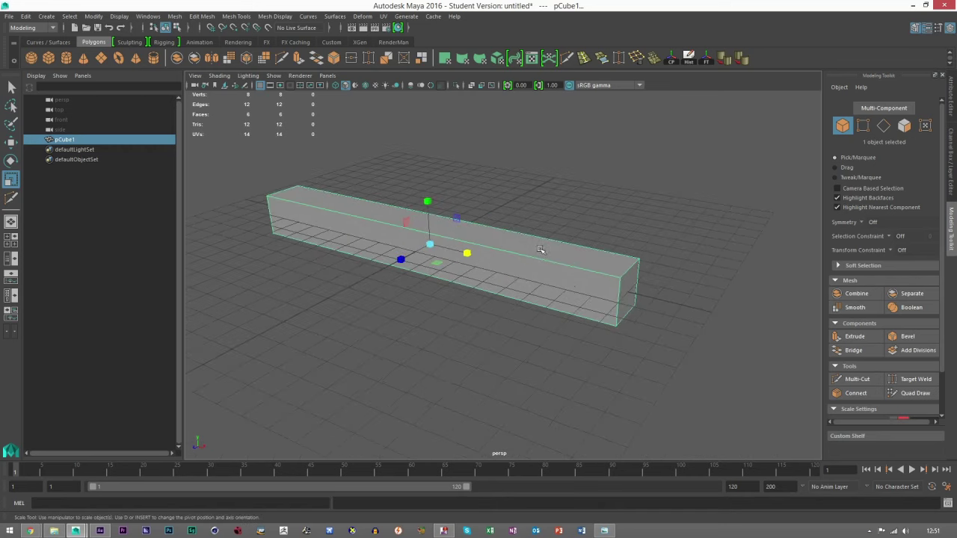
Step: Bevel the four vertical corner edges at both ends of the bar
left_click(884, 125)
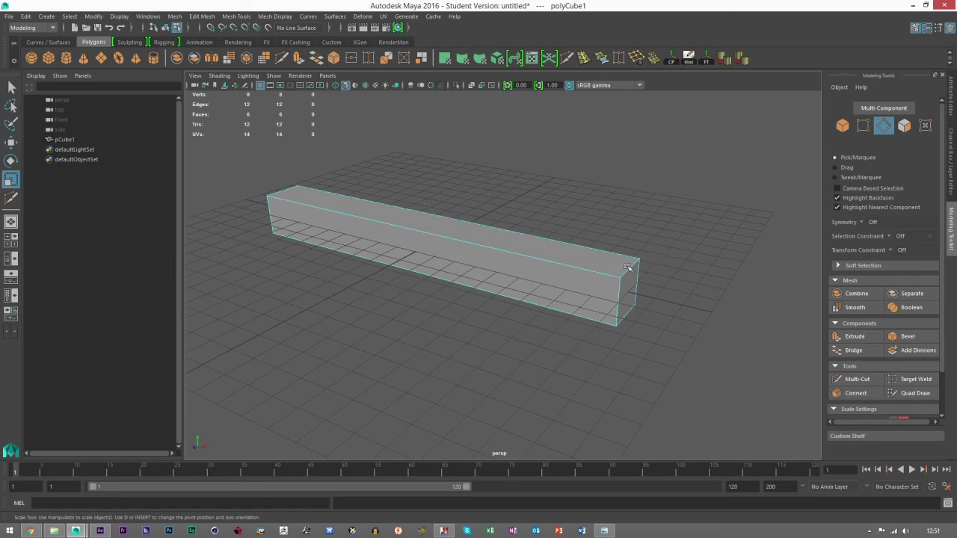
left_click_drag(599, 276, 561, 274, "alt")
left_click(590, 302)
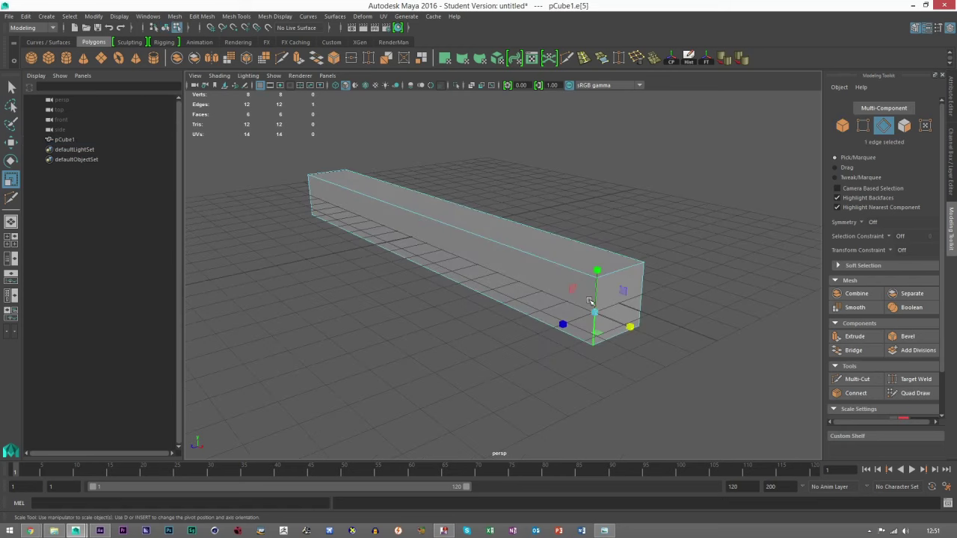
double_click(642, 286)
left_click_drag(375, 274, 574, 262, "alt")
middle_click_drag(466, 267, 552, 246, "alt")
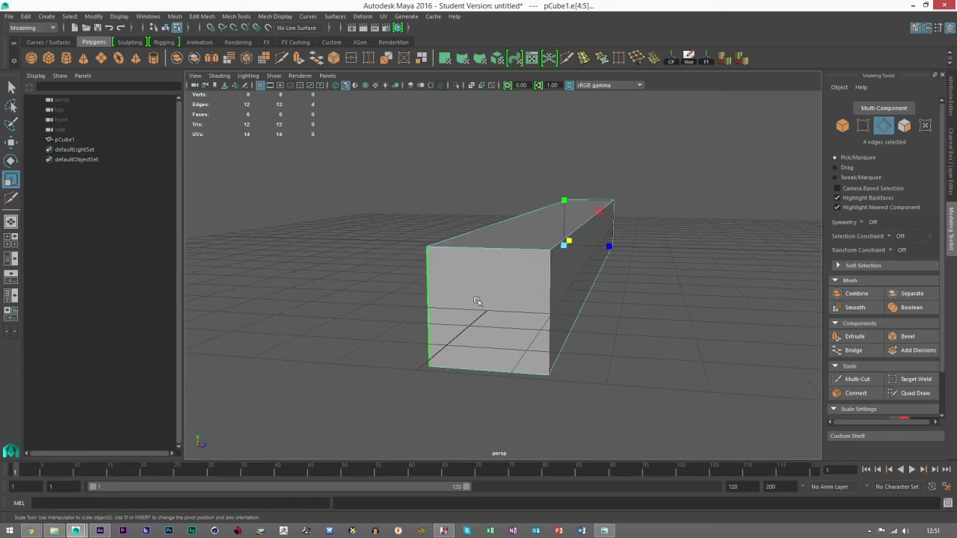
left_click_drag(416, 215, 576, 223, "alt")
left_click(914, 340)
scroll(509, 314, "up", 3)
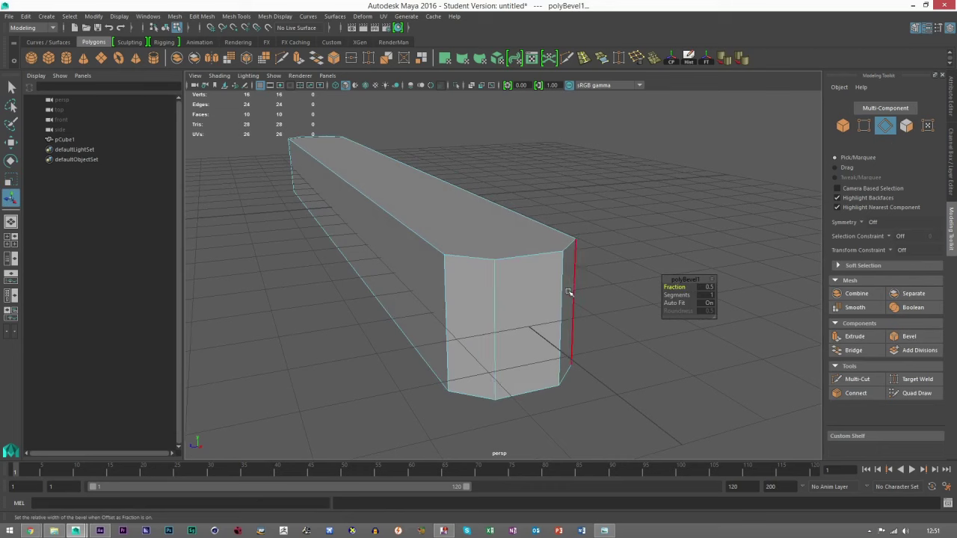
Step: Set the corner bevel's fraction to 1 and its segments to 4 to round the bar's ends
left_click(706, 287)
type("1")
key("Return")
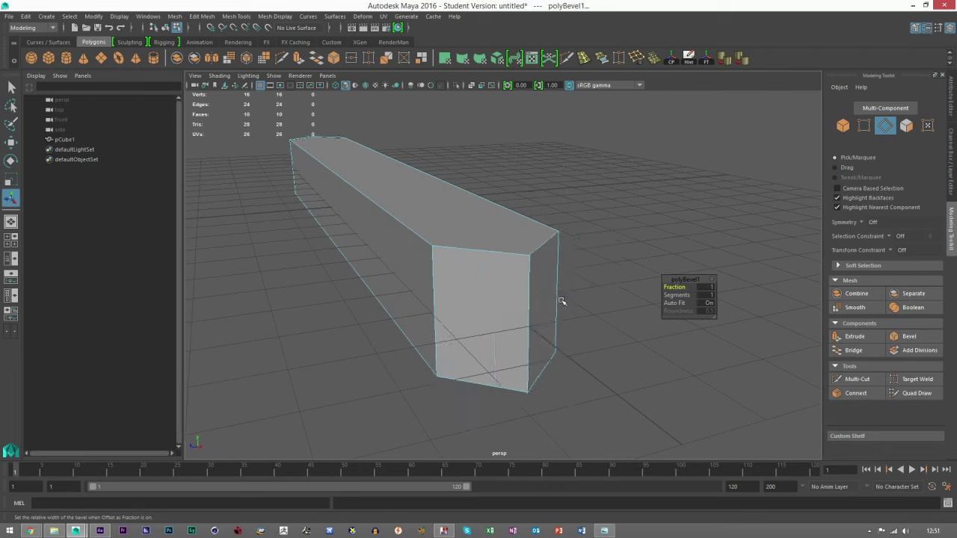
left_click(709, 295)
type("4")
key("Return")
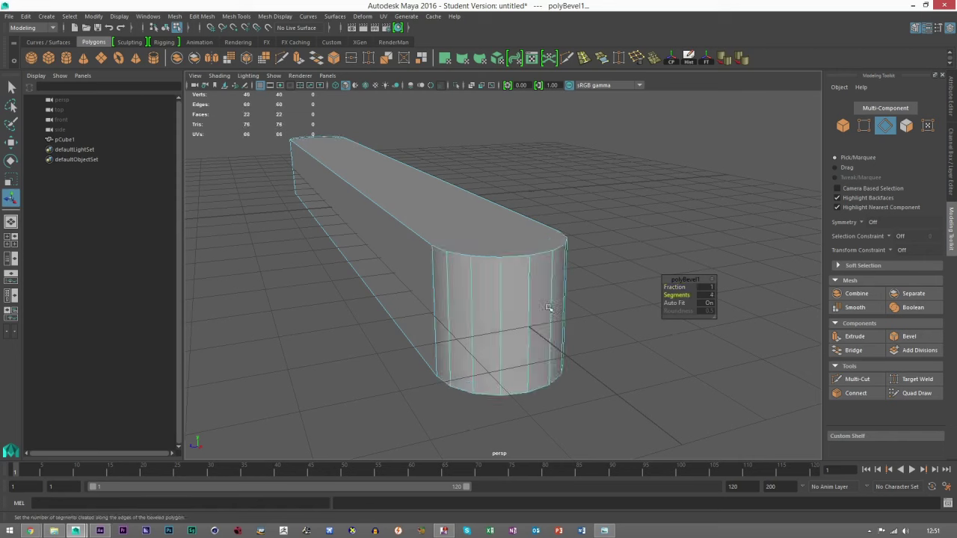
Step: Try the corner bevel with 1 segment, restore 4 segments and return to object selection
left_click(702, 295)
type("1")
key("Return")
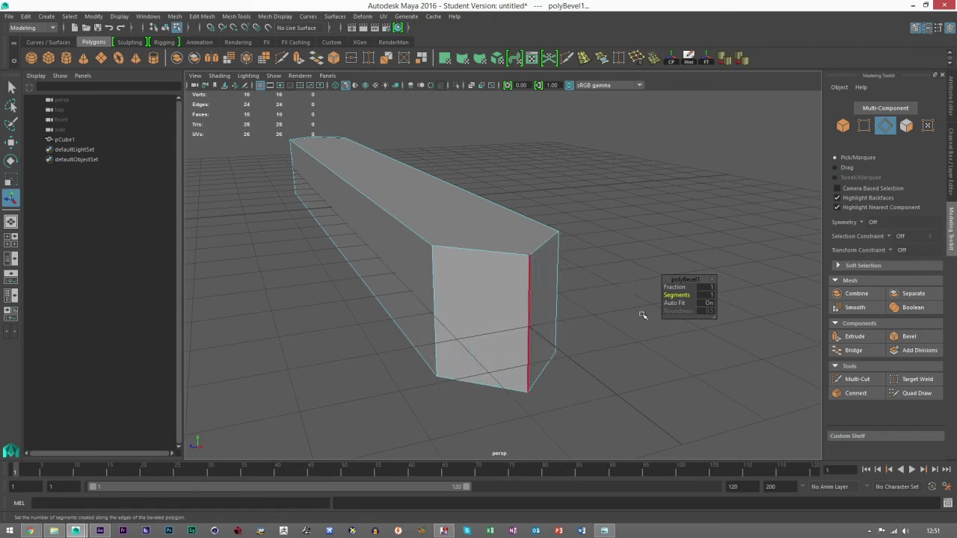
left_click(703, 295)
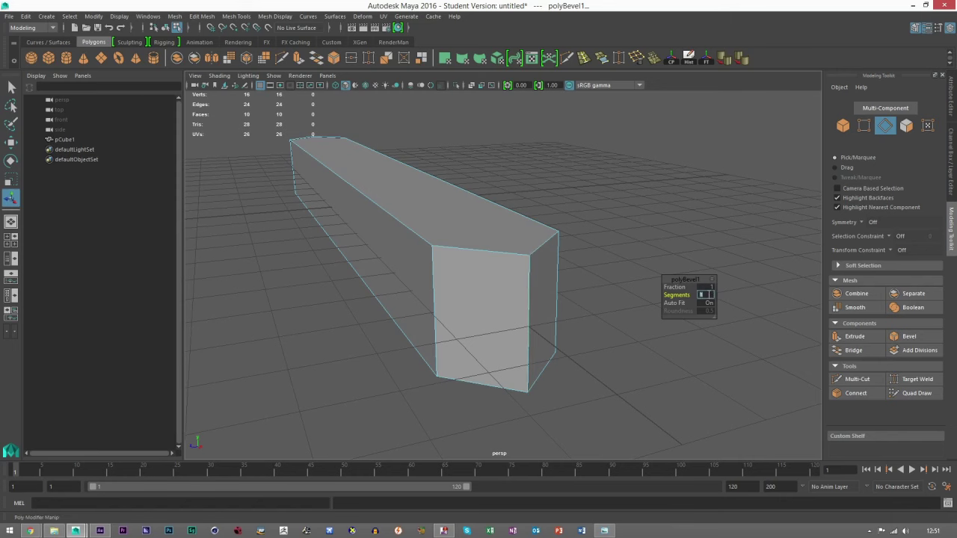
type("4")
key("Return")
left_click_drag(551, 342, 519, 309, "alt")
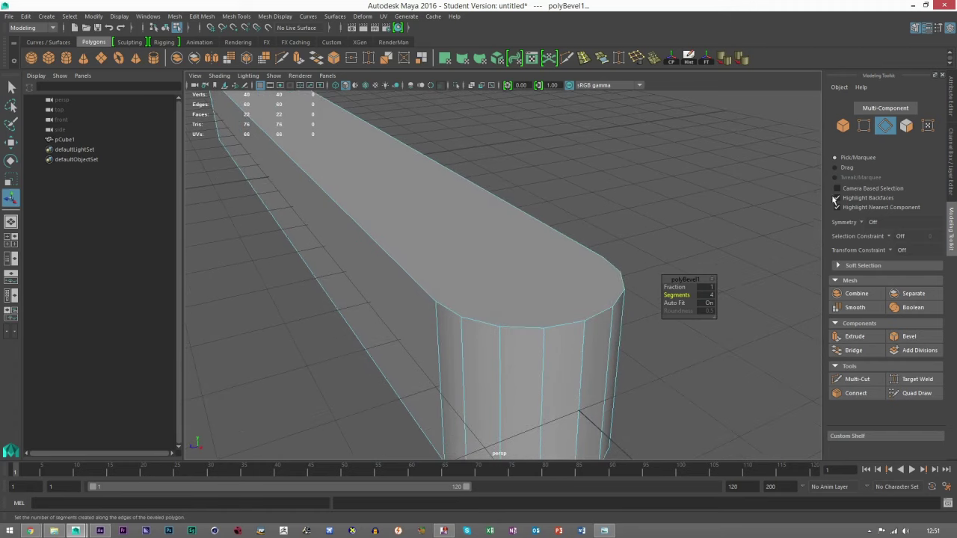
scroll(287, 200, "down", 5)
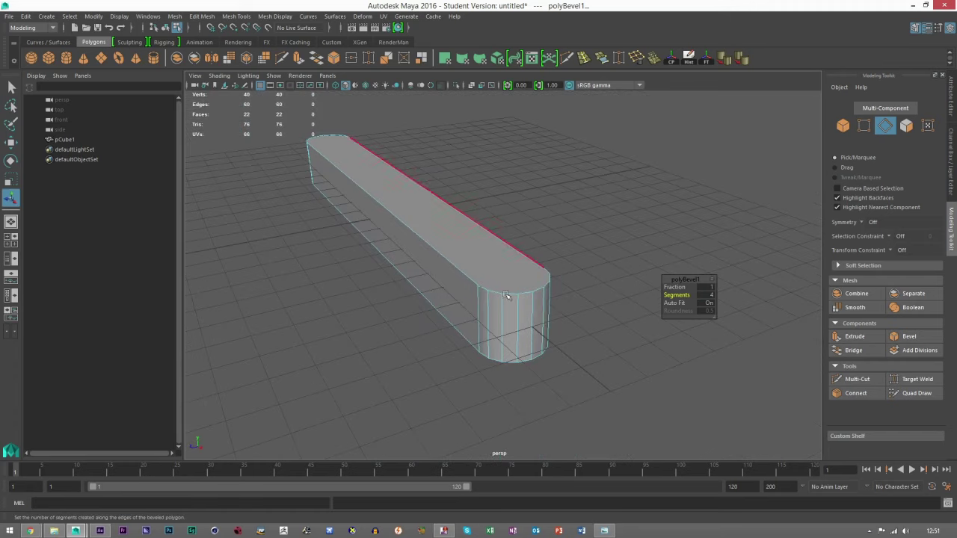
scroll(321, 146, "up", 3)
left_click(845, 127)
left_click(652, 241)
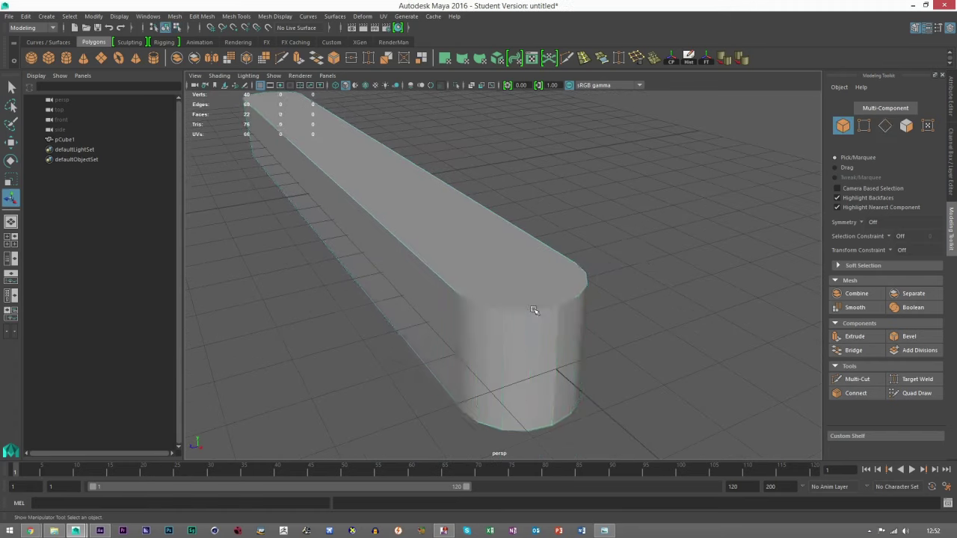
Step: Delete the bottom face of the rounded bar and flatten the bar vertically
left_click_drag(536, 312, 626, 243, "alt")
left_click(626, 242)
scroll(672, 246, "down", 3)
left_click(906, 126)
left_click_drag(554, 217, 487, 302, "alt")
left_click(538, 237)
key("w")
left_click(842, 126)
key("F11")
key("Delete")
left_click_drag(566, 277, 590, 390, "alt")
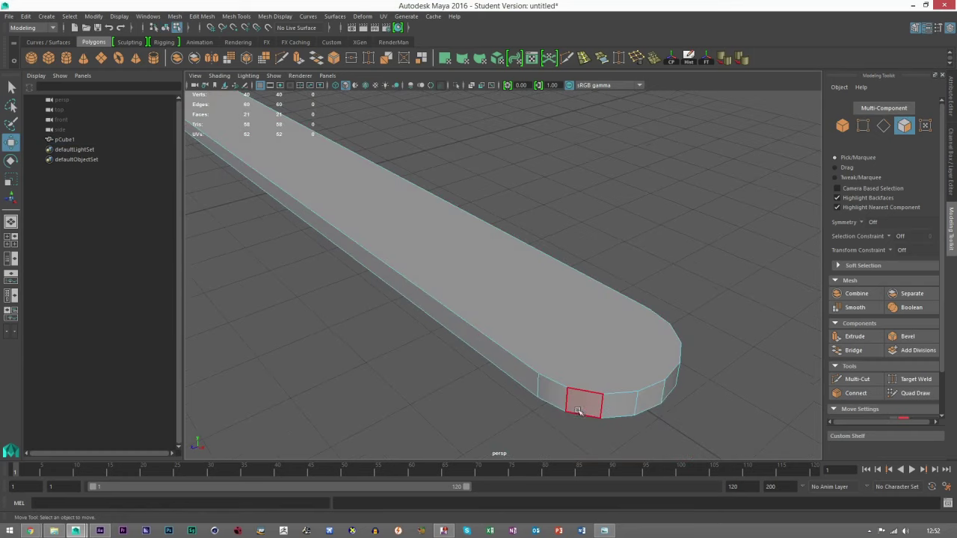
Step: Try to bevel the top face of the bar and undo the bevel
left_click_drag(486, 348, 536, 289, "alt")
scroll(541, 293, "down", 4)
scroll(553, 345, "up", 4)
scroll(557, 346, "down", 3)
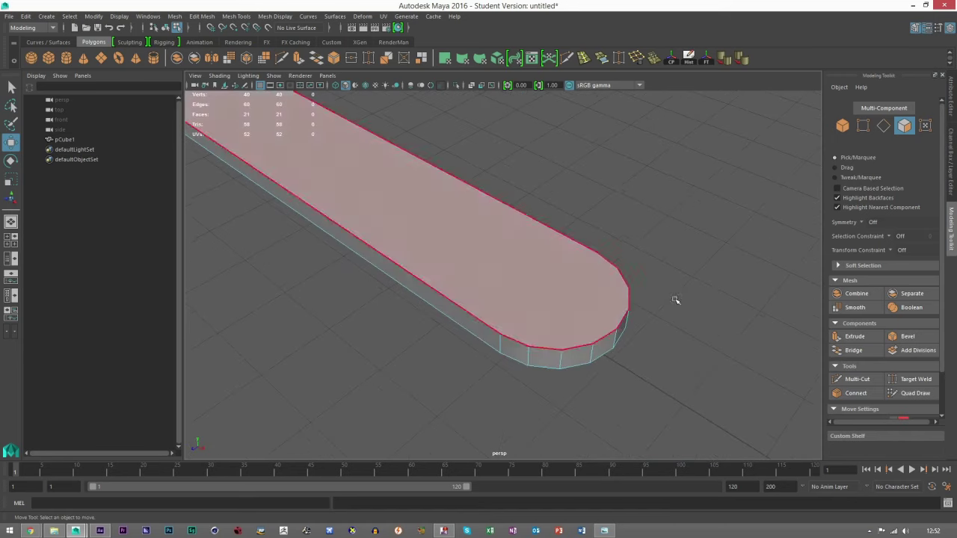
left_click(884, 124)
left_click(553, 349)
key("F11")
left_click(641, 290)
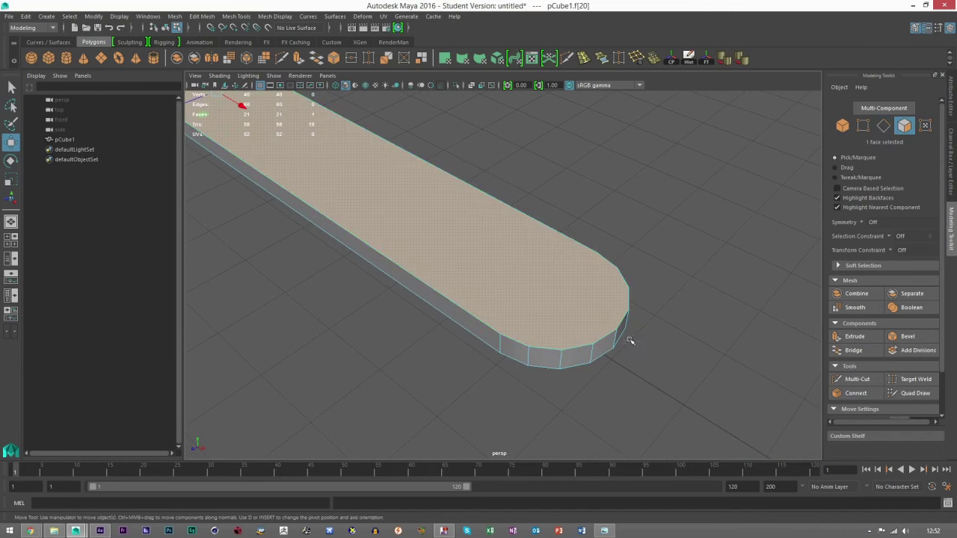
left_click_drag(630, 341, 631, 384, "alt")
scroll(631, 384, "up", 2)
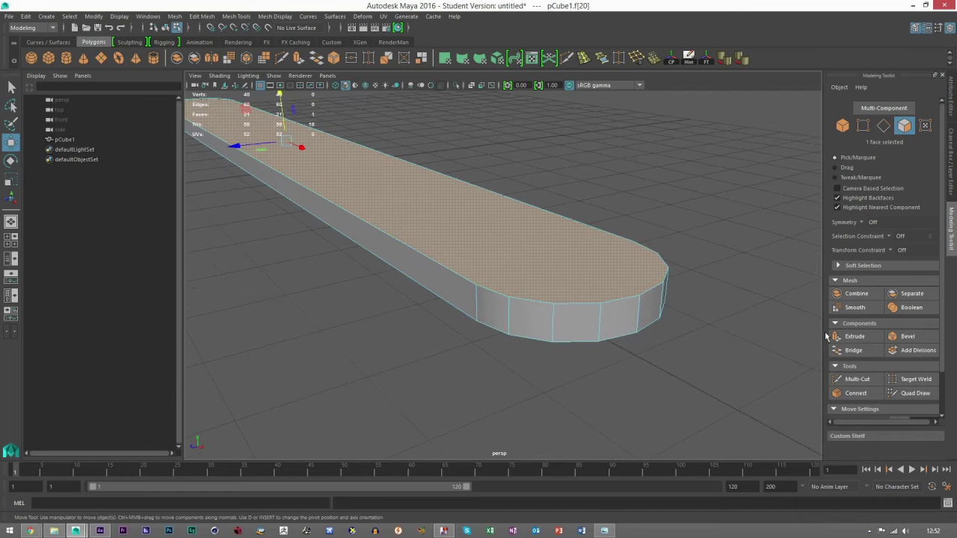
left_click(902, 334)
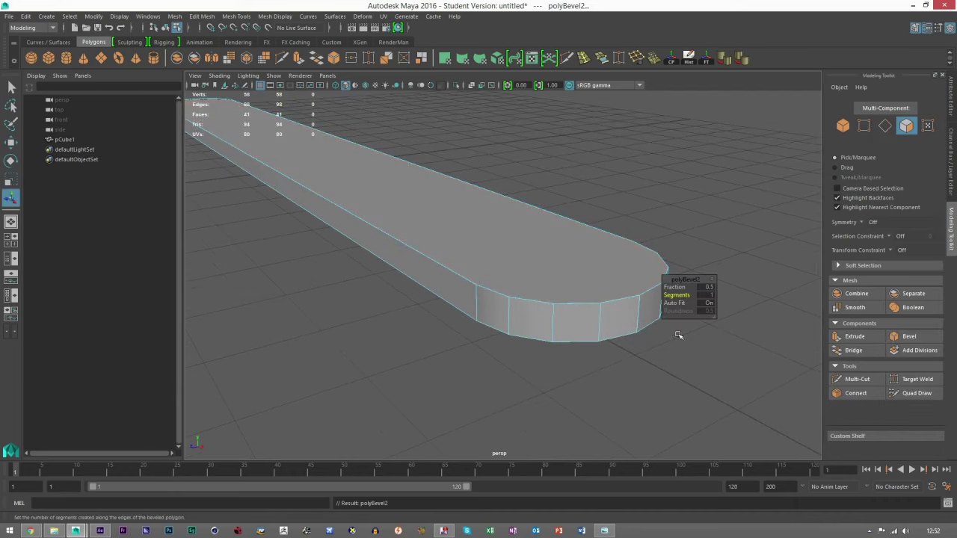
scroll(565, 295, "up", 5)
key("ctrl+z")
Step: Merge the overlapping vertices at the top and at the bottom of the middle vertical edge on the bar's rounded end
middle_click_drag(565, 294, 490, 302, "alt")
scroll(511, 319, "up", 4)
scroll(506, 322, "down", 2)
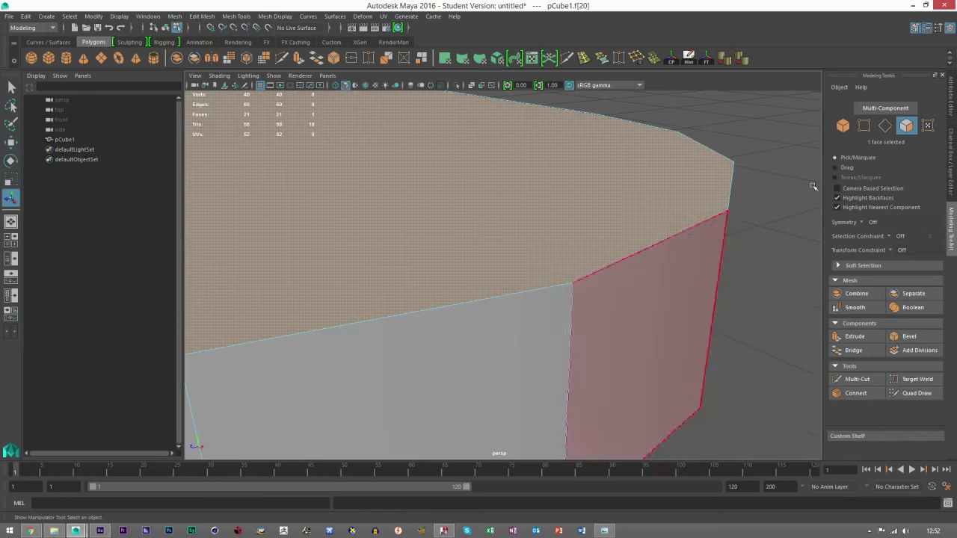
middle_click_drag(564, 303, 545, 280, "alt")
left_click(735, 251)
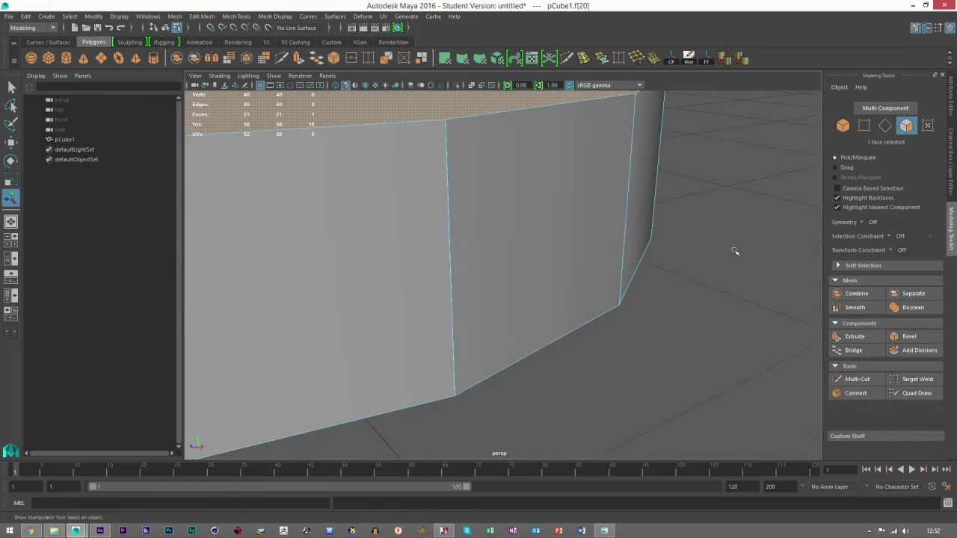
left_click(864, 127)
left_click_drag(429, 105, 459, 139)
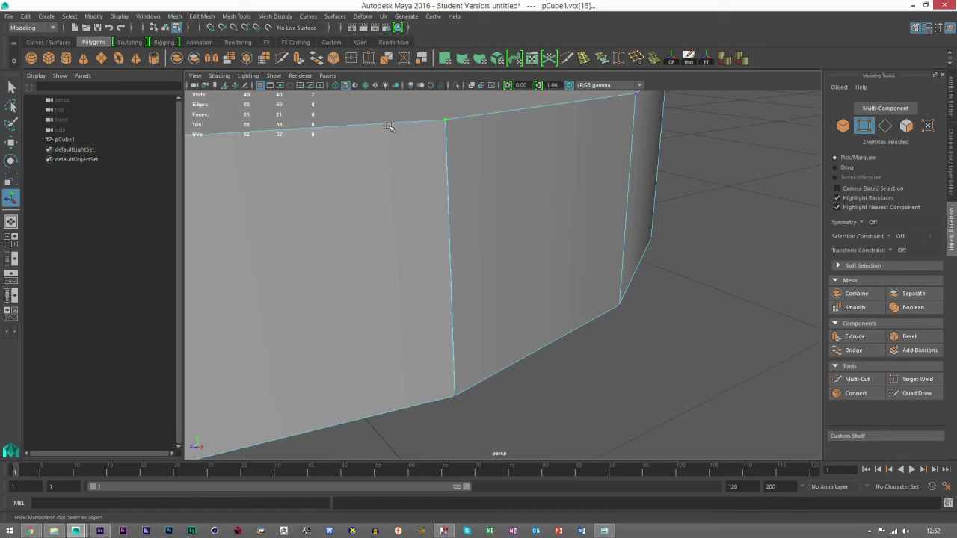
left_click(274, 17)
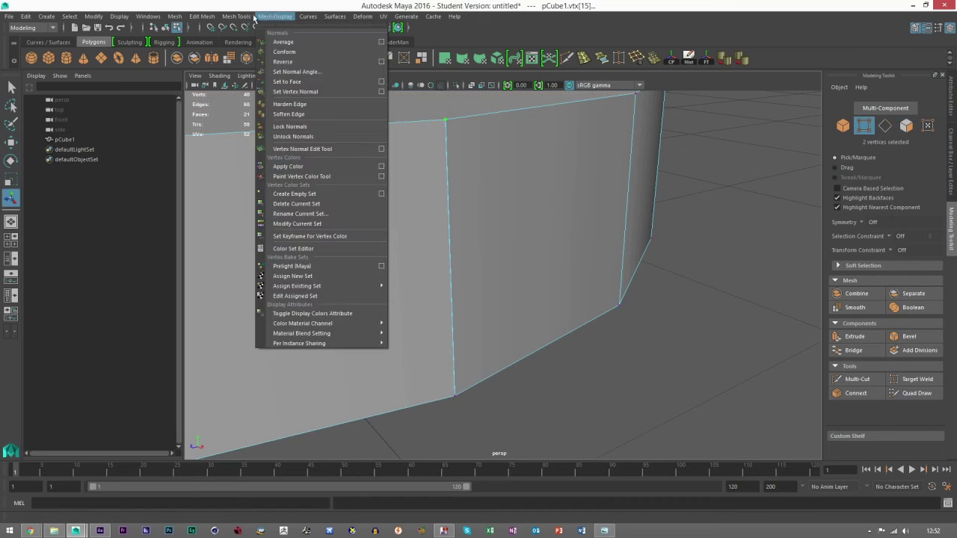
mouse_move(211, 17)
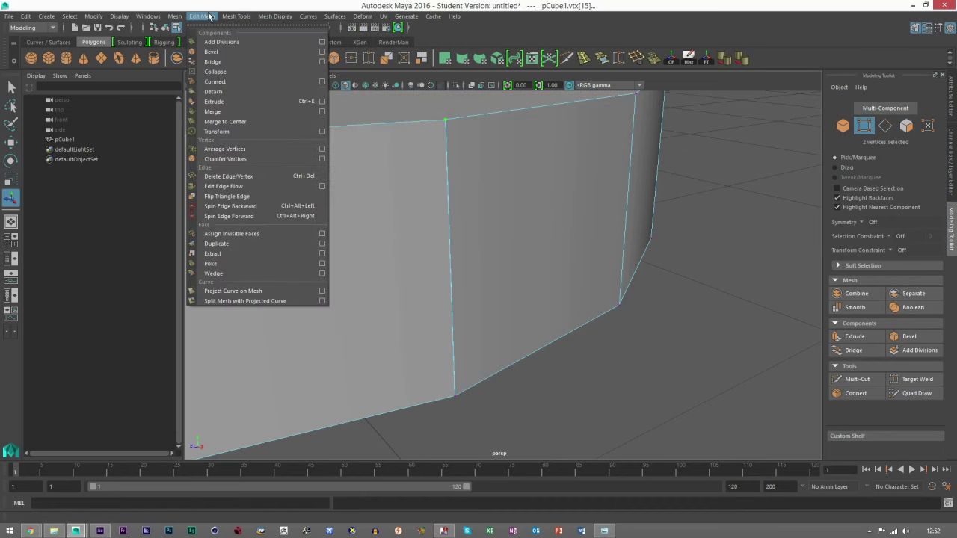
left_click(214, 113)
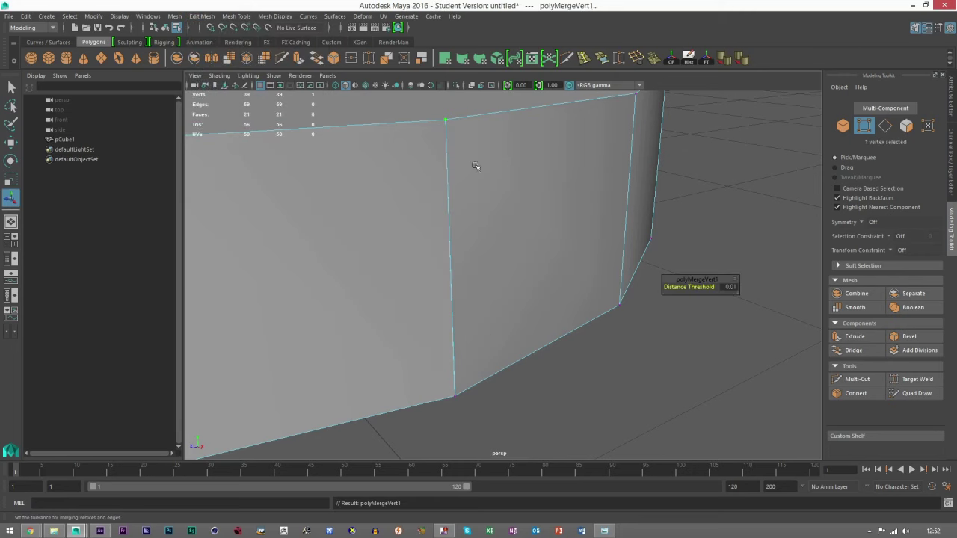
left_click_drag(430, 368, 487, 422)
key("g")
Step: Select the overlapping vertices at the top of the middle vertical edge on the bar's opposite rounded end
scroll(500, 362, "down", 10)
left_click_drag(447, 334, 541, 324, "alt")
scroll(541, 323, "up", 10)
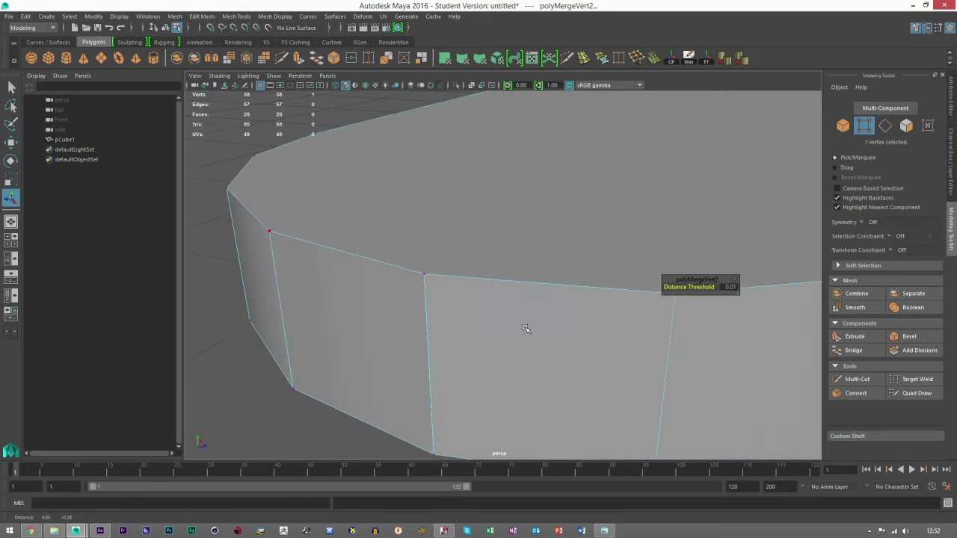
scroll(525, 329, "up", 1)
left_click(432, 281, "shift")
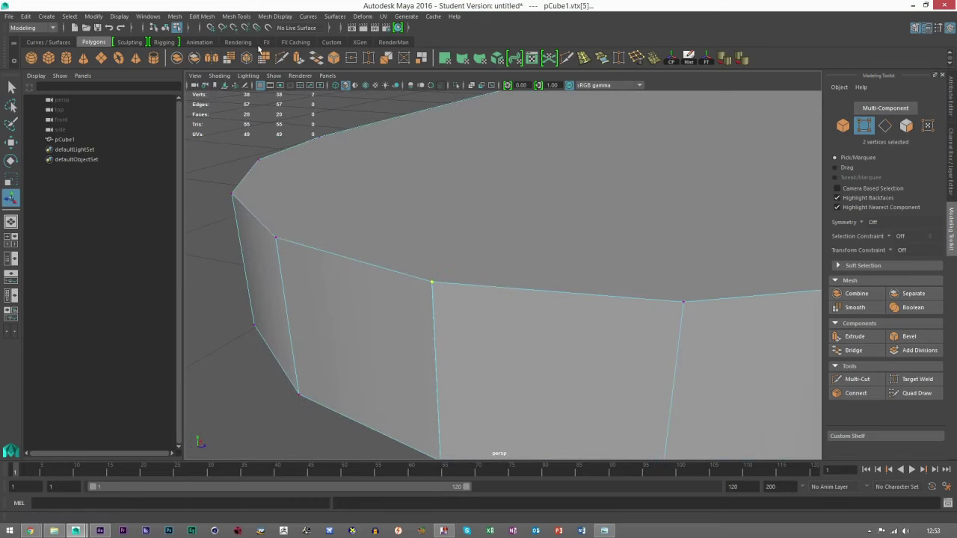
left_click(93, 17)
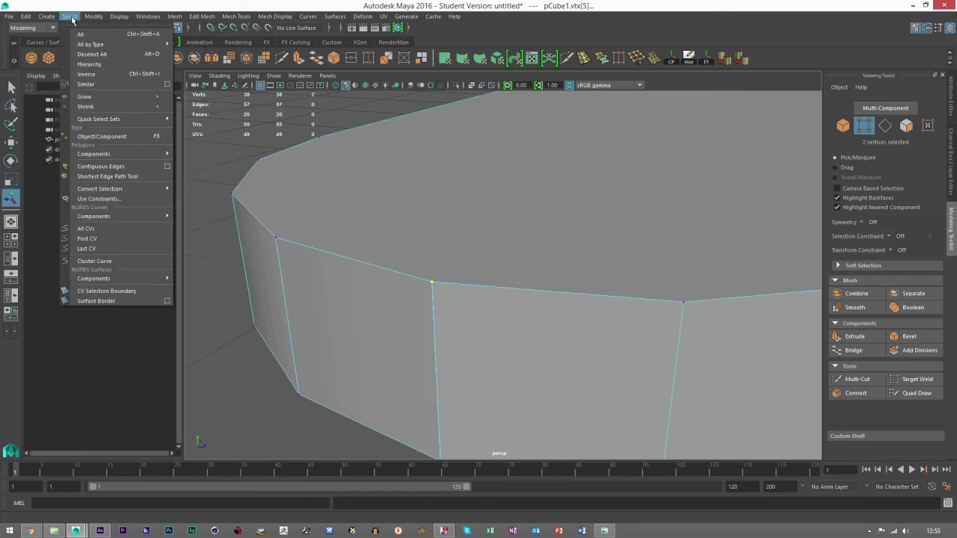
left_click(159, 17)
mouse_move(120, 16)
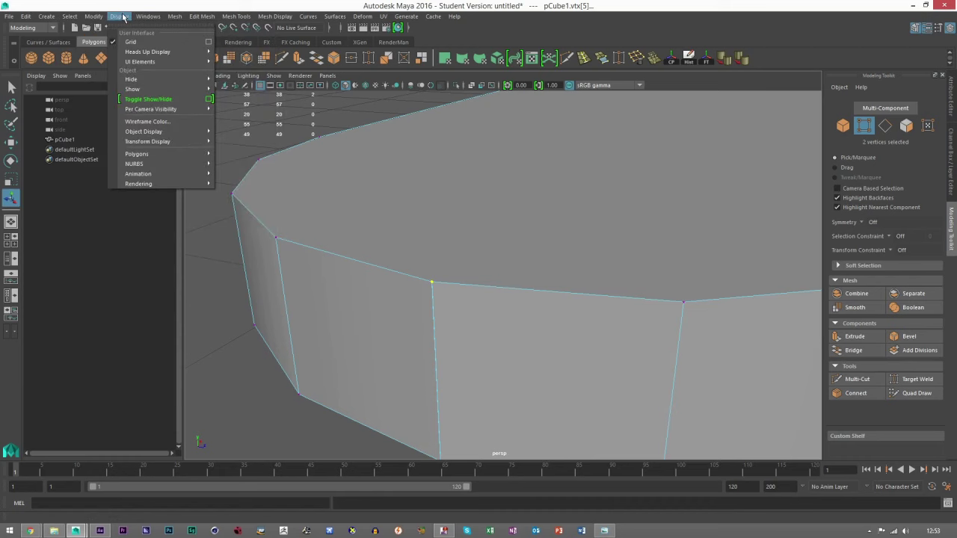
mouse_move(138, 64)
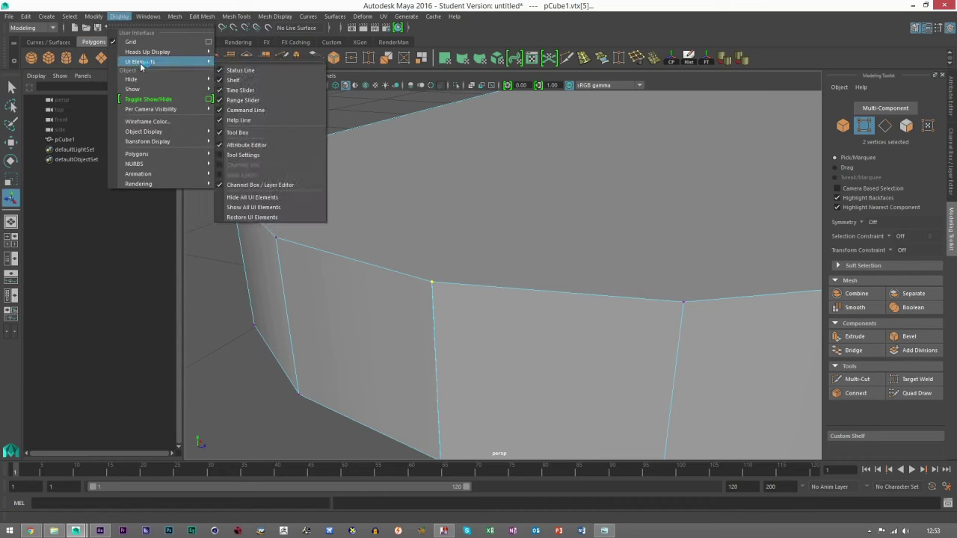
mouse_move(142, 86)
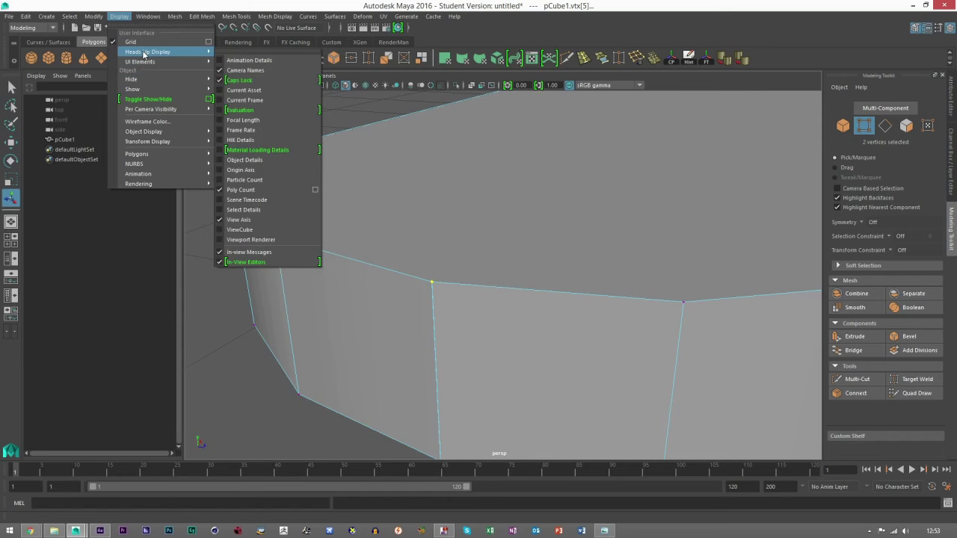
mouse_move(239, 189)
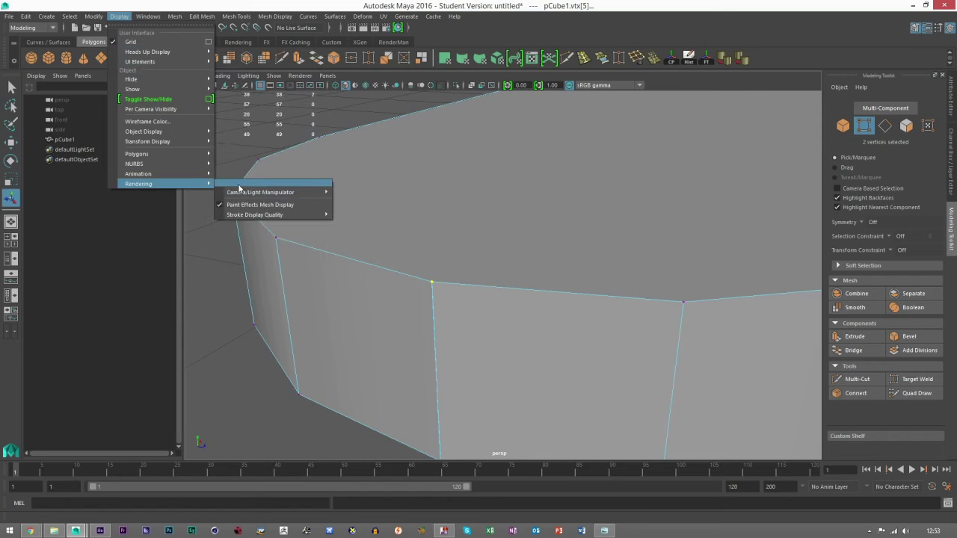
left_click(238, 190)
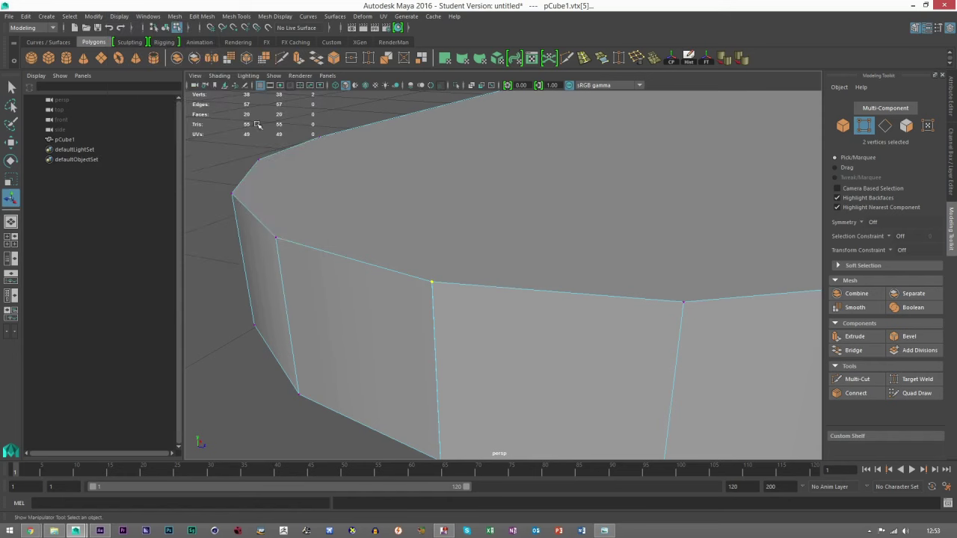
Step: Merge the overlapping vertices at the top and at the bottom of the opposite end's middle vertical edge
scroll(471, 273, "down", 10)
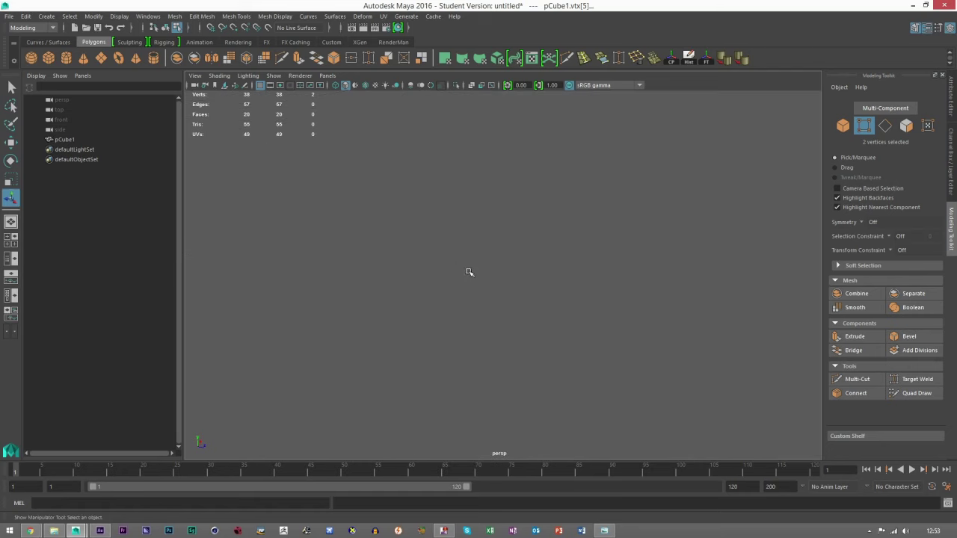
scroll(452, 314, "up", 6)
mouse_move(451, 323)
middle_mouse_down("alt")
mouse_move(465, 308)
mouse_move(458, 317)
middle_mouse_up("alt")
left_click(654, 58)
left_click_drag(406, 138, 461, 180)
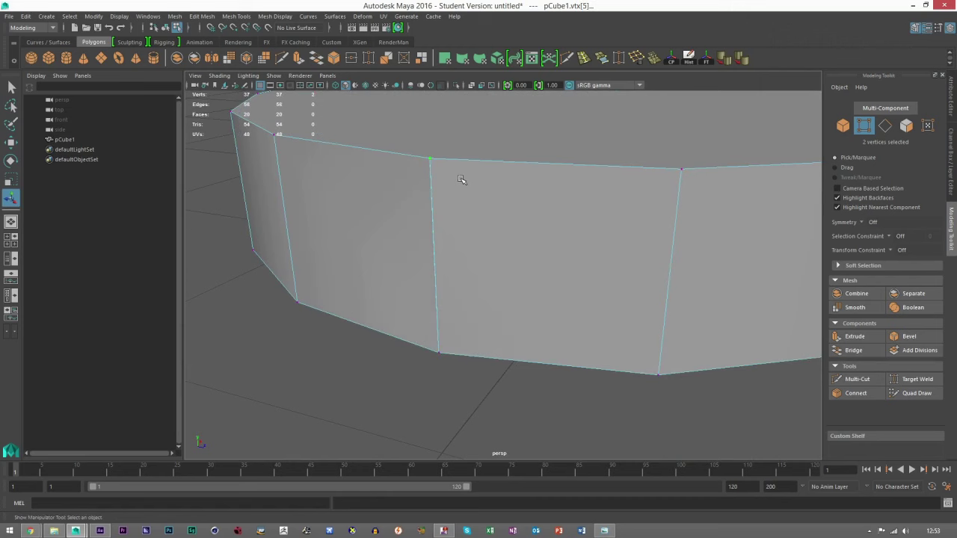
key("g")
Step: Bevel the top face of the bar
left_click(842, 126)
scroll(566, 247, "down", 8)
left_click_drag(566, 247, 570, 294, "alt")
key("F11")
left_click(570, 256)
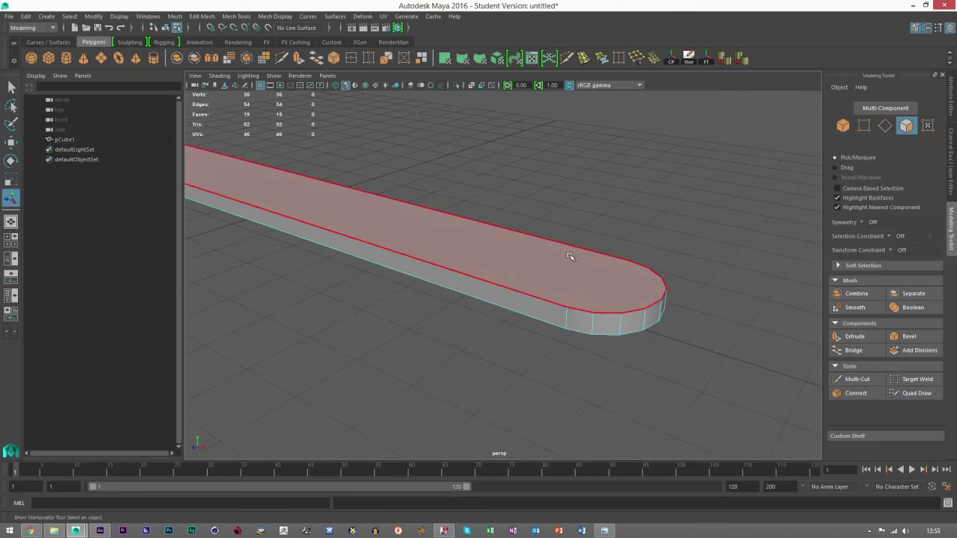
left_click(907, 337)
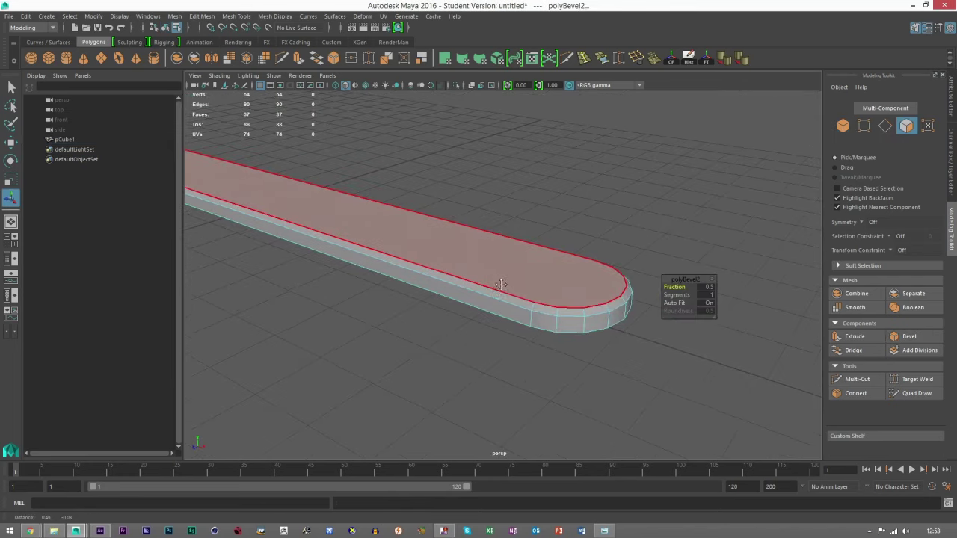
Step: Try bevel fractions of 1 and 2 on the top face and view the sloped end
middle_click_drag(514, 291, 452, 291, "alt")
type("1")
key("Return")
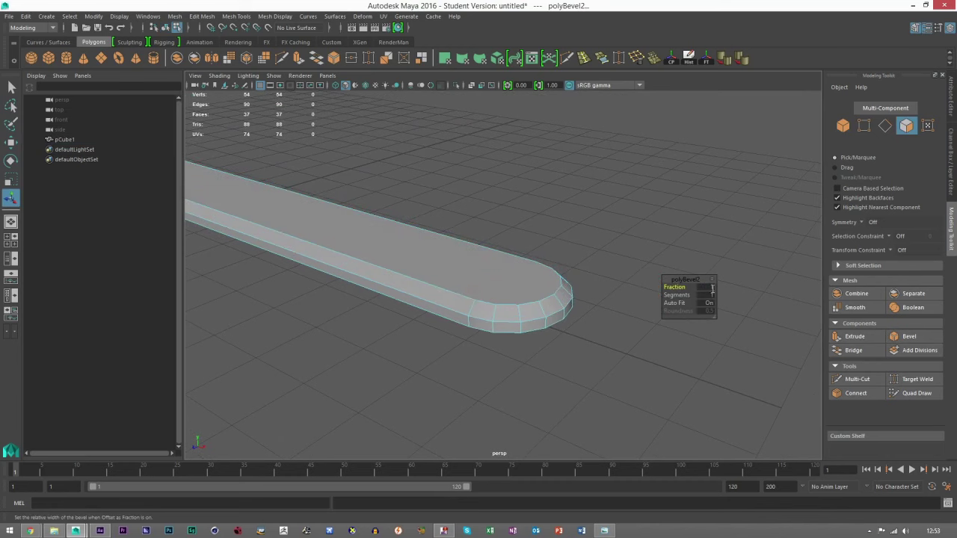
left_click(710, 286)
type("2")
key("Return")
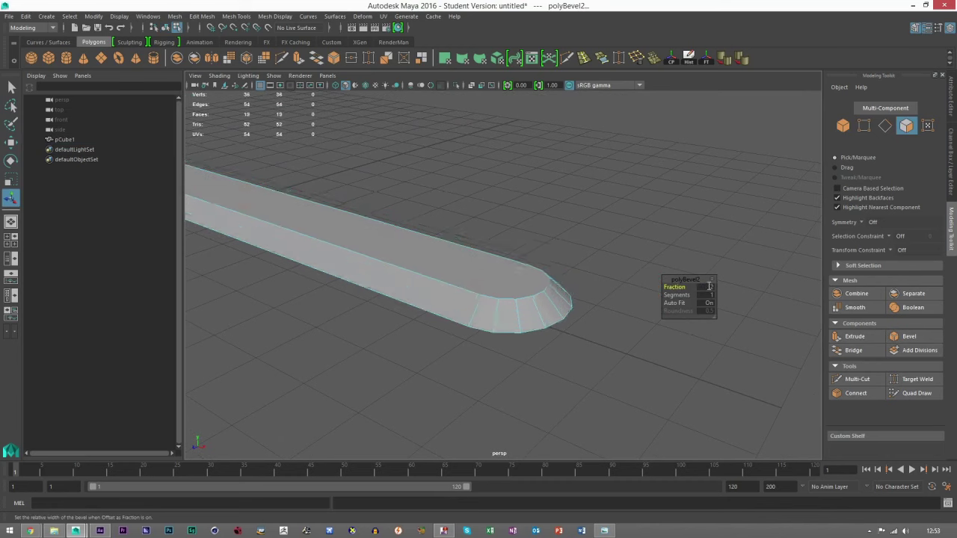
left_click_drag(503, 288, 488, 308, "alt")
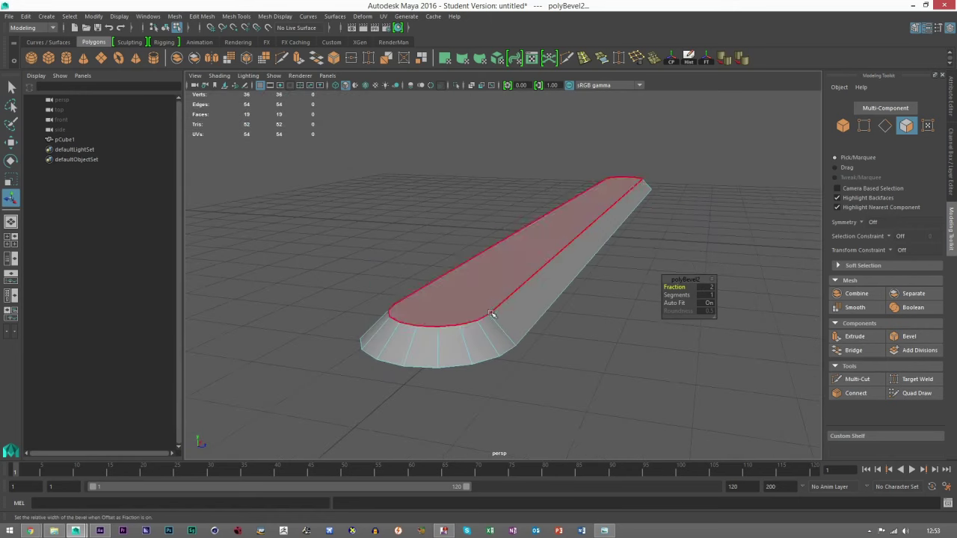
middle_click_drag(516, 338, 518, 306, "alt")
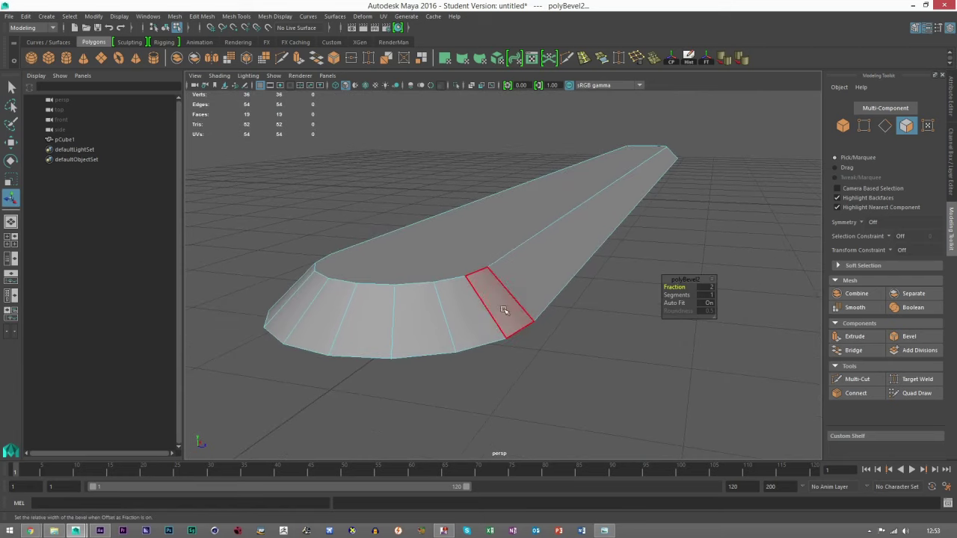
Step: Set the top face's bevel fraction to 1.5 and compare the bar with the speed bump reference photo
left_click(706, 288)
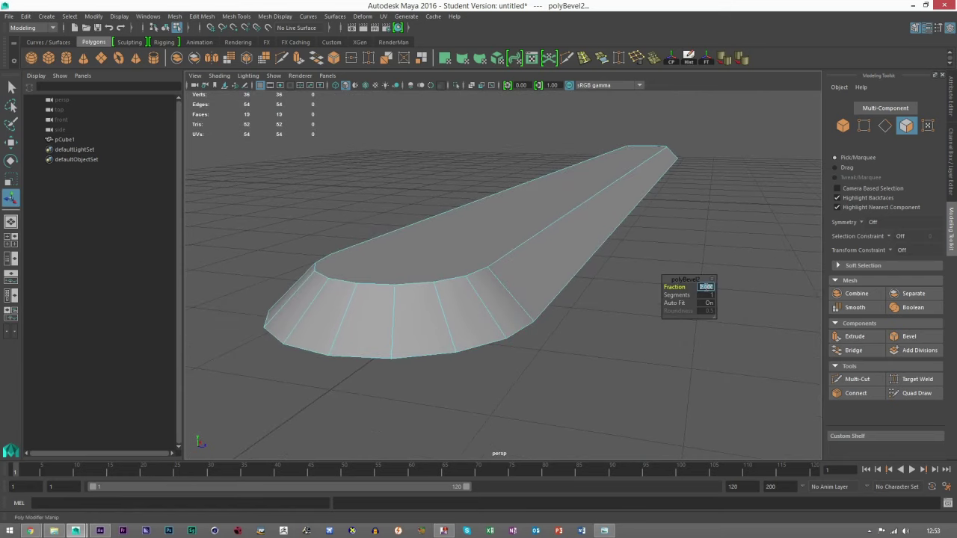
key("Return")
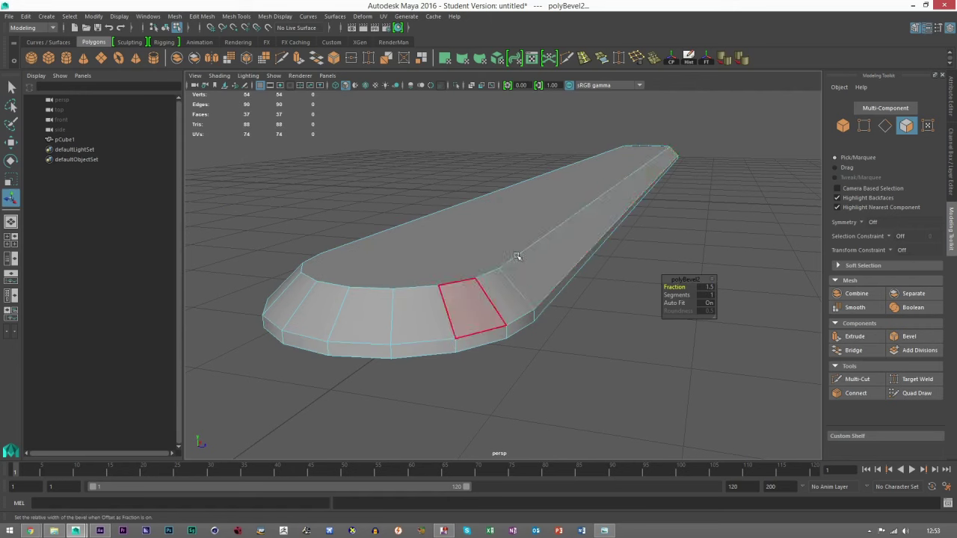
left_click(604, 531)
scroll(616, 324, "up", 5)
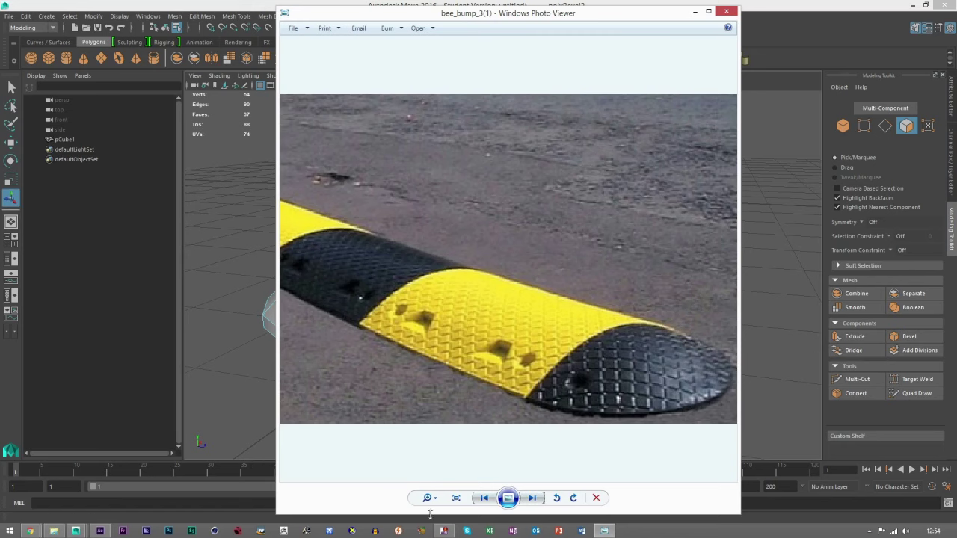
left_click(75, 531)
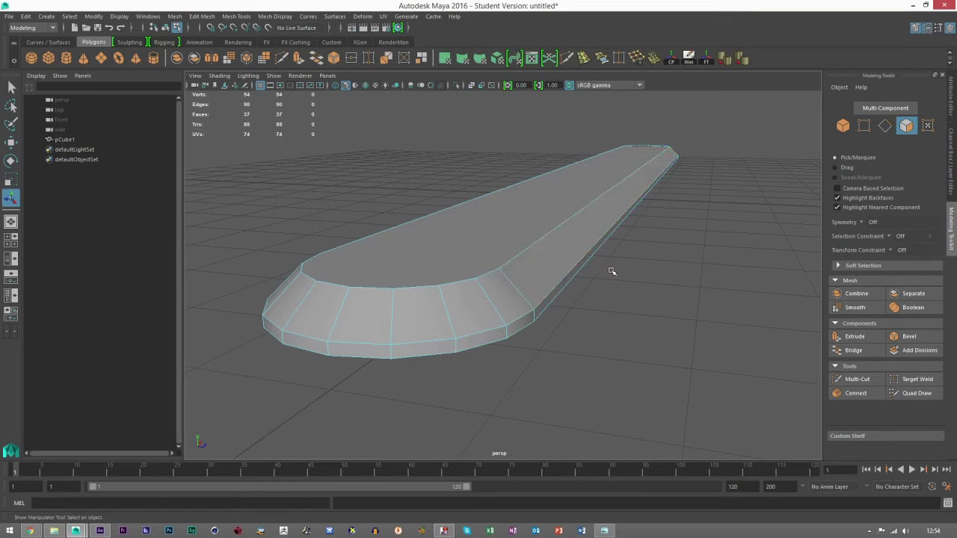
middle_click_drag(610, 273, 618, 285, "alt")
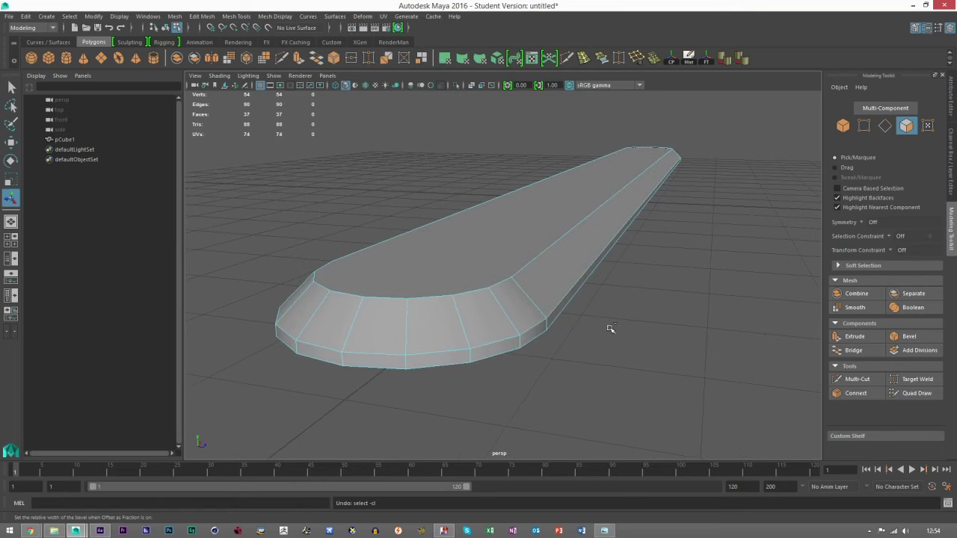
Step: Undo the deselection and set the top face's bevel to fraction 1.5 with 3 segments
key("ctrl+z")
left_click(707, 287)
key("Return")
left_click(707, 295)
type("3")
key("Return")
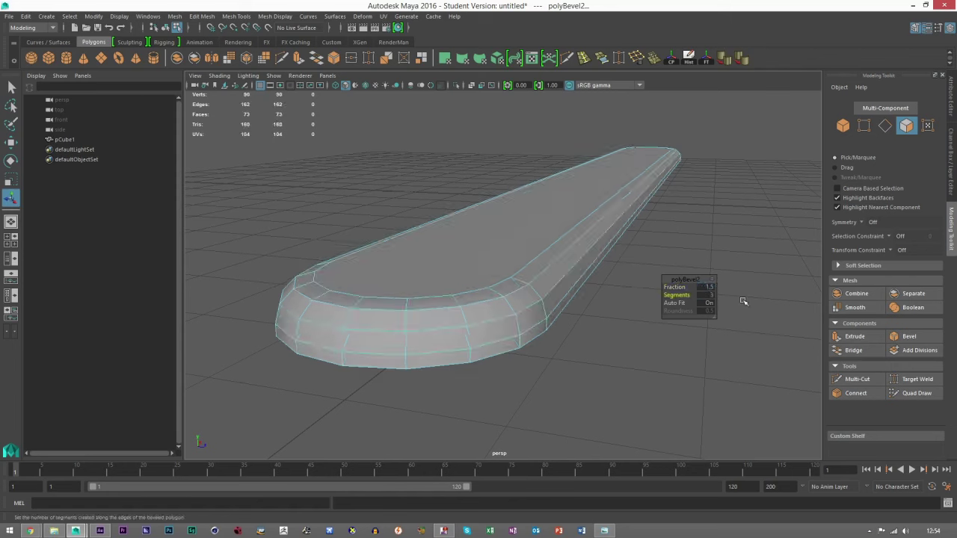
Step: Select the lowest bevel edge loop just above the bar's bottom edge and move it slightly downward
left_click(885, 125)
left_click_drag(540, 345, 486, 329, "alt")
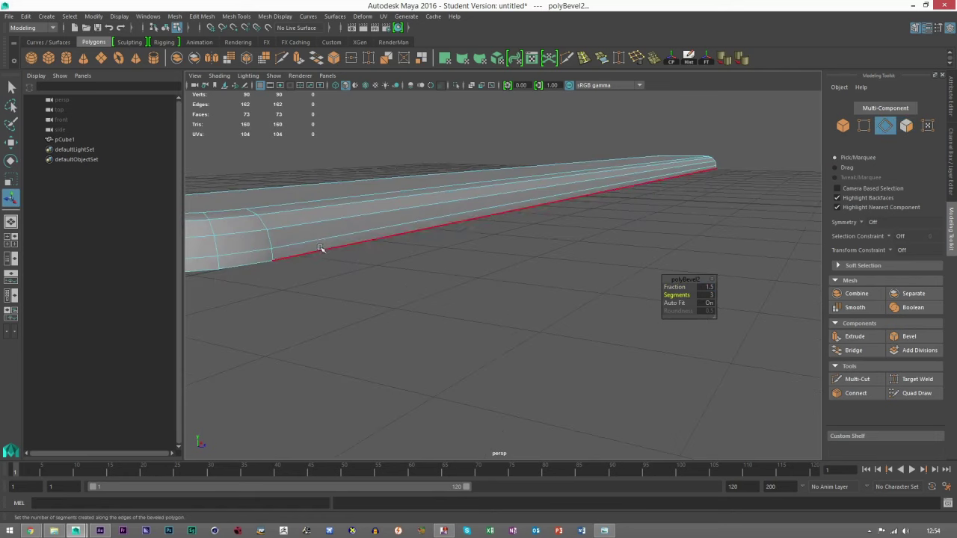
double_click(298, 238)
left_click_drag(298, 238, 509, 197, "alt")
key("w")
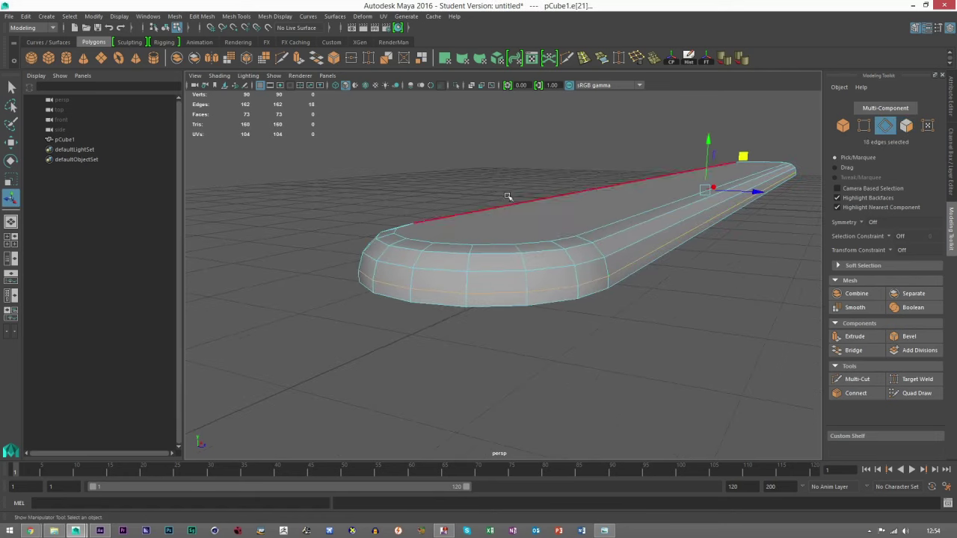
left_click_drag(677, 176, 567, 289, "alt")
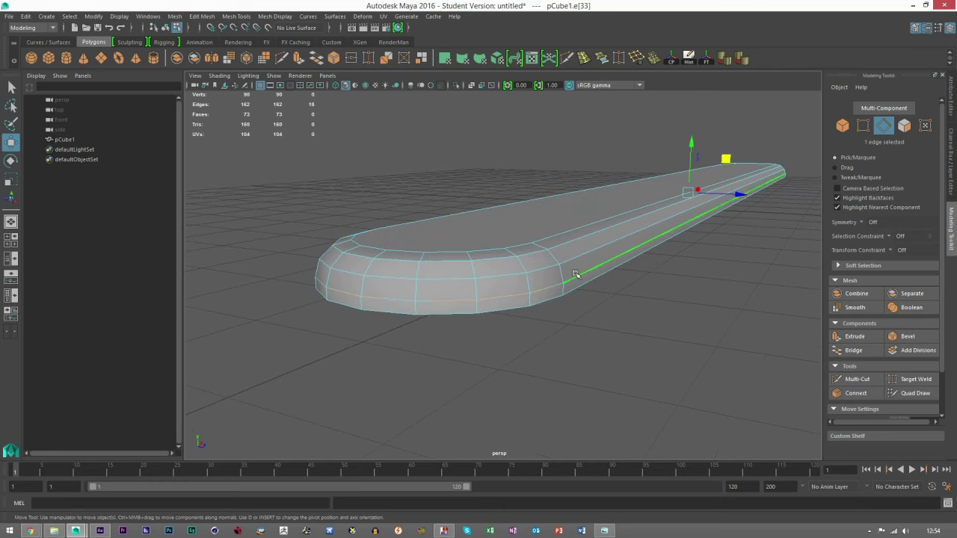
left_click_drag(692, 143, 693, 144)
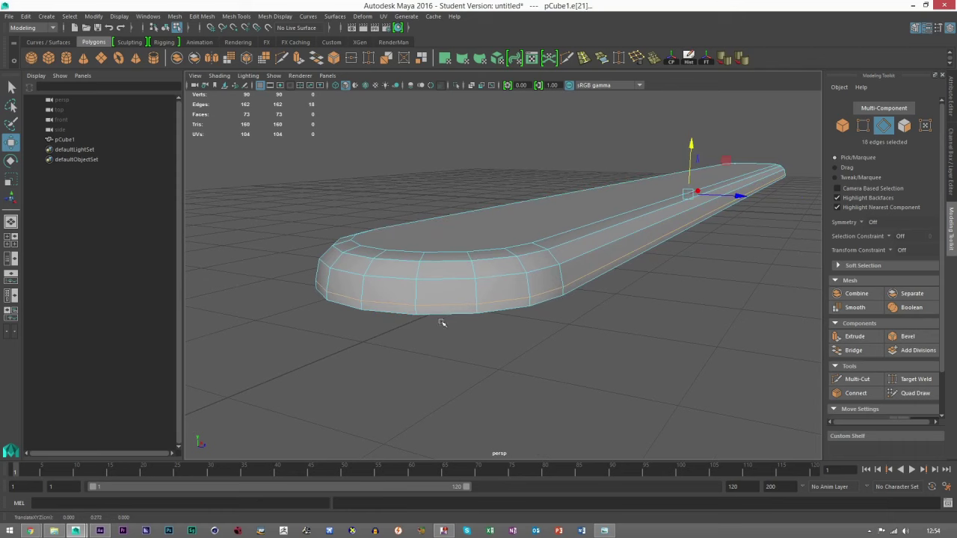
Step: Select the bar's top face and scale it across the width into a narrow central strip
left_click(905, 125)
left_click(506, 230)
left_click_drag(505, 284, 573, 282, "alt")
key("r")
left_click_drag(660, 254, 537, 194, "alt")
scroll(576, 198, "down", 3)
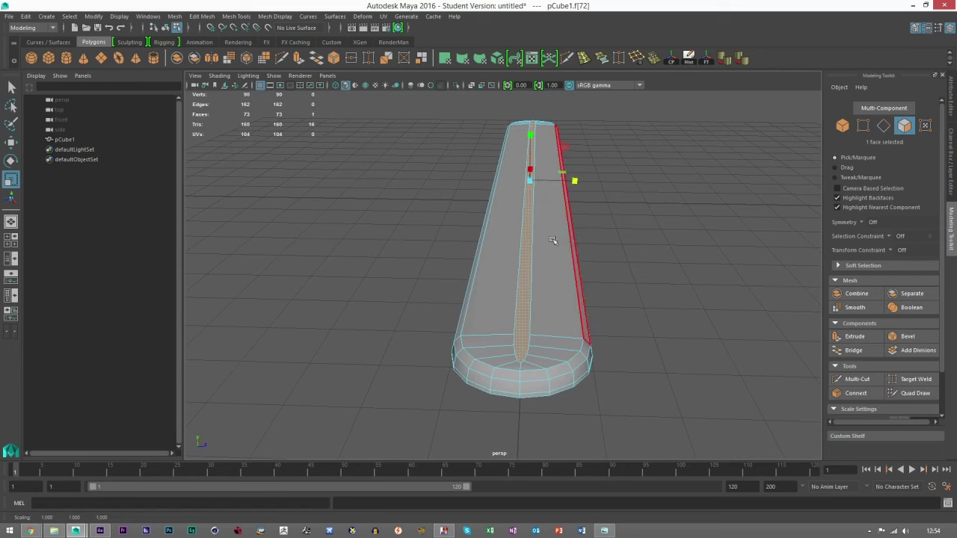
Step: Scale the edge loops surrounding the narrow top face inward across the bar's width to round its profile
left_click(880, 129)
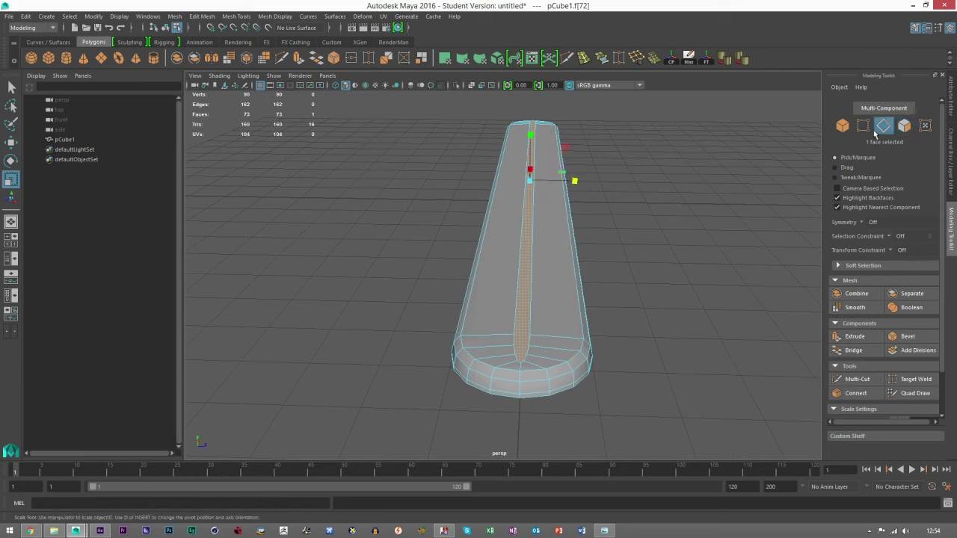
left_click(569, 246)
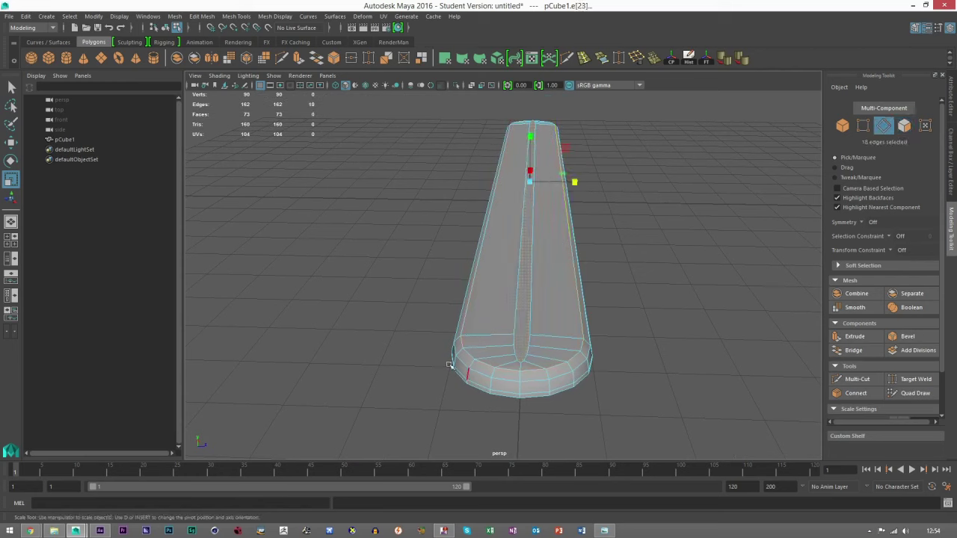
left_click_drag(576, 182, 548, 184)
mouse_move(550, 323)
left_mouse_down("alt")
mouse_move(538, 314)
mouse_move(563, 324)
left_mouse_up("alt")
double_click(509, 305)
left_click_drag(572, 185, 516, 278)
Step: Return to object selection and examine the bar's rounded profile and end from several angles
left_click(842, 126)
left_click(556, 240)
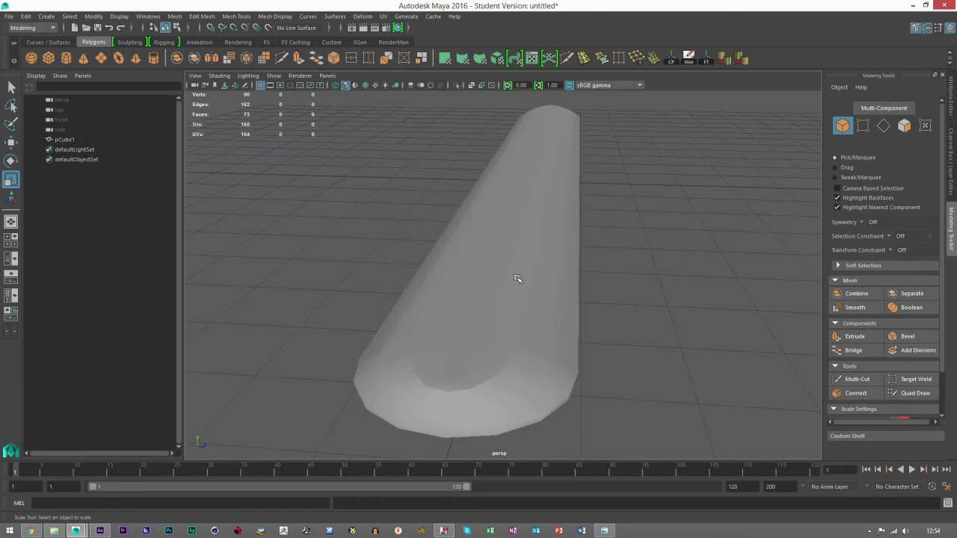
left_click(572, 195)
left_click_drag(572, 195, 382, 342, "alt")
middle_click_drag(465, 312, 489, 301, "alt")
scroll(419, 354, "up", 5)
left_click_drag(406, 364, 367, 359, "alt")
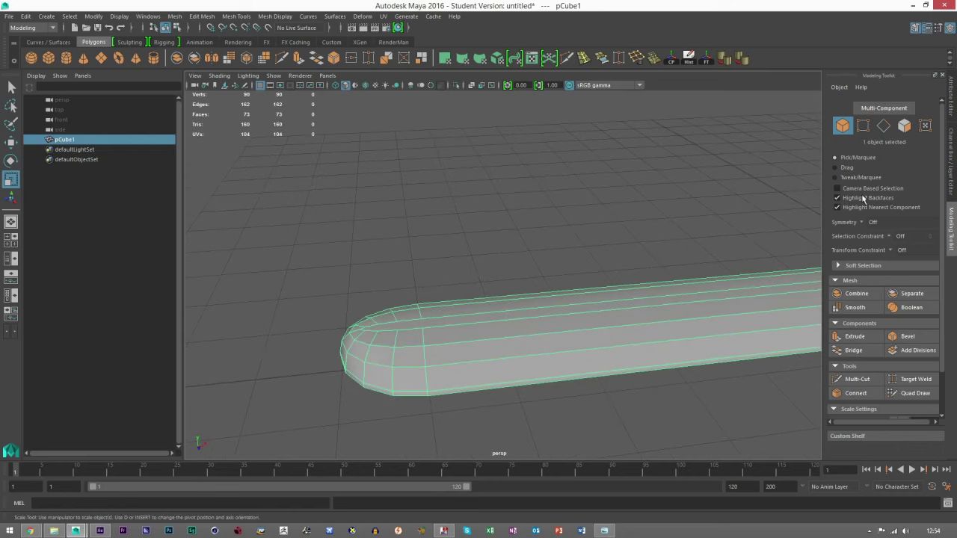
Step: Select the narrow top face and scale it shorter along the bar's length
left_click(904, 127)
left_click(421, 325)
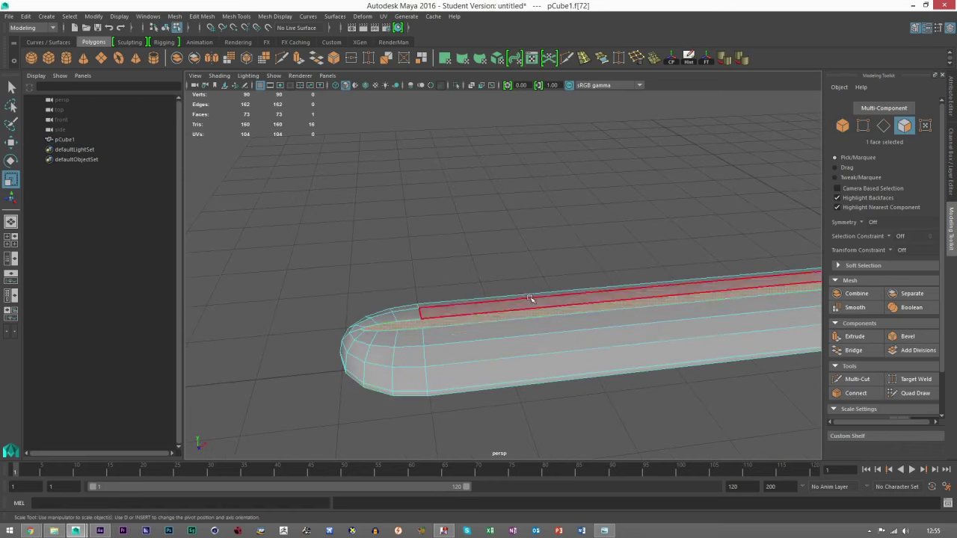
scroll(552, 294, "down", 3)
middle_click_drag(658, 279, 490, 282, "alt")
left_click_drag(524, 265, 442, 269, "alt")
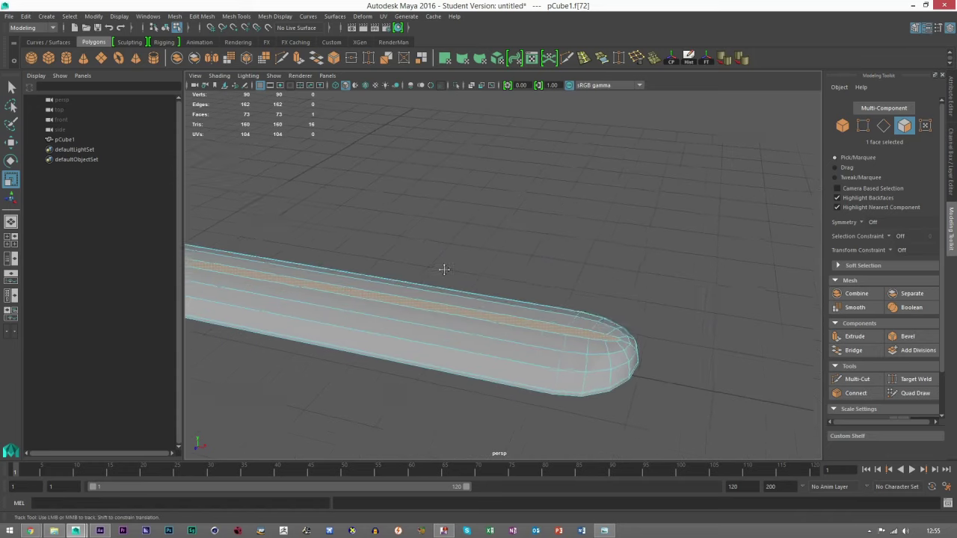
middle_click_drag(442, 269, 497, 259, "alt")
middle_click_drag(253, 253, 291, 224, "alt")
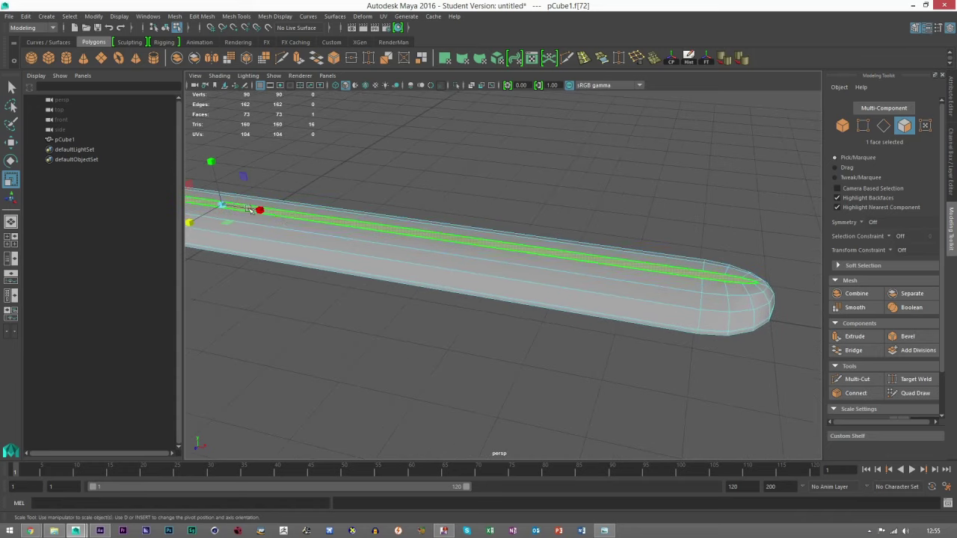
left_click_drag(259, 209, 255, 210)
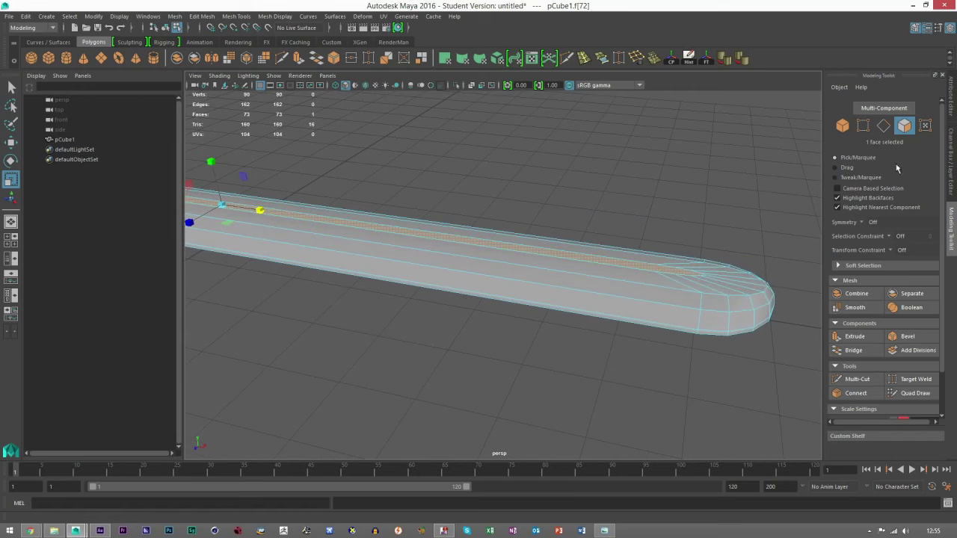
Step: Select the edge loops around the narrow top face and scale them shorter along the bar's length to dome the ends
left_click(876, 131)
double_click(657, 285)
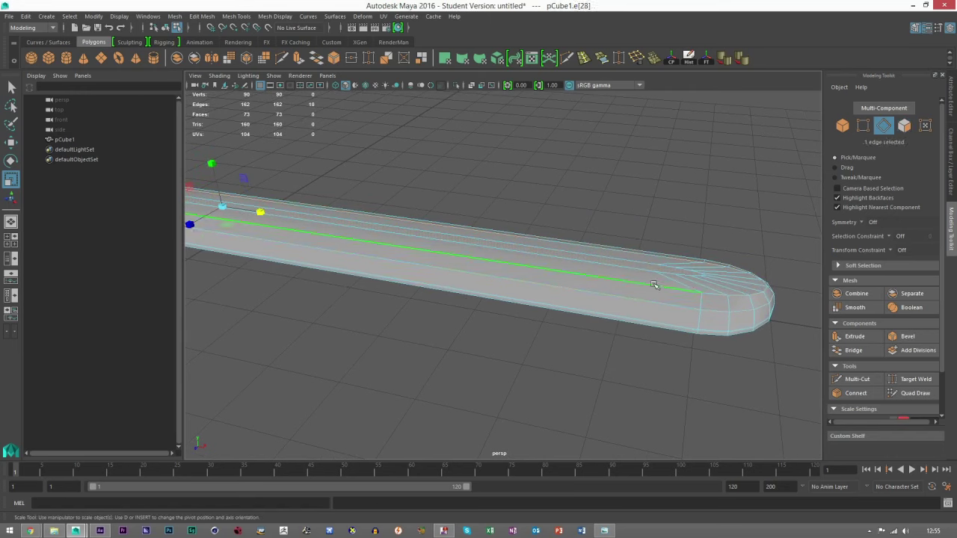
left_click_drag(259, 212, 257, 222)
double_click(745, 308)
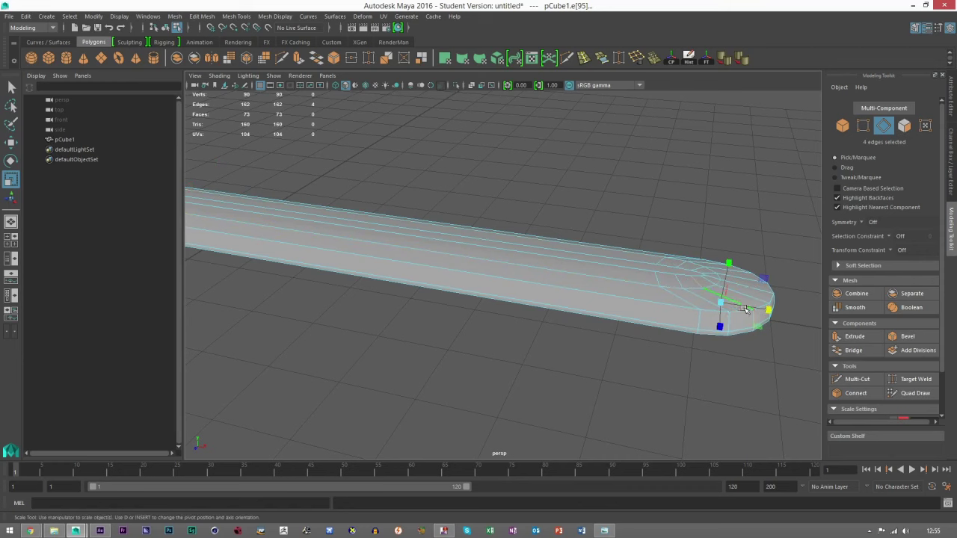
double_click(738, 315)
left_click_drag(262, 217, 260, 214)
double_click(600, 282)
Step: Return to object selection and examine the domed bar and its rounded end from several angles
left_click(842, 126)
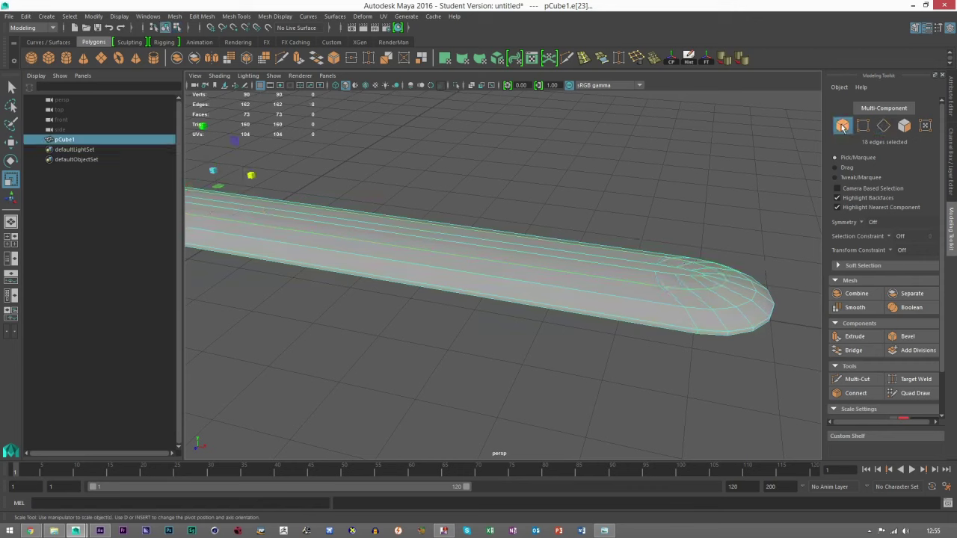
left_click(588, 187)
left_click_drag(569, 216, 530, 178, "alt")
middle_click_drag(574, 176, 500, 138, "alt")
left_click_drag(579, 136, 473, 225, "alt")
scroll(509, 278, "up", 5)
scroll(509, 278, "up", 3)
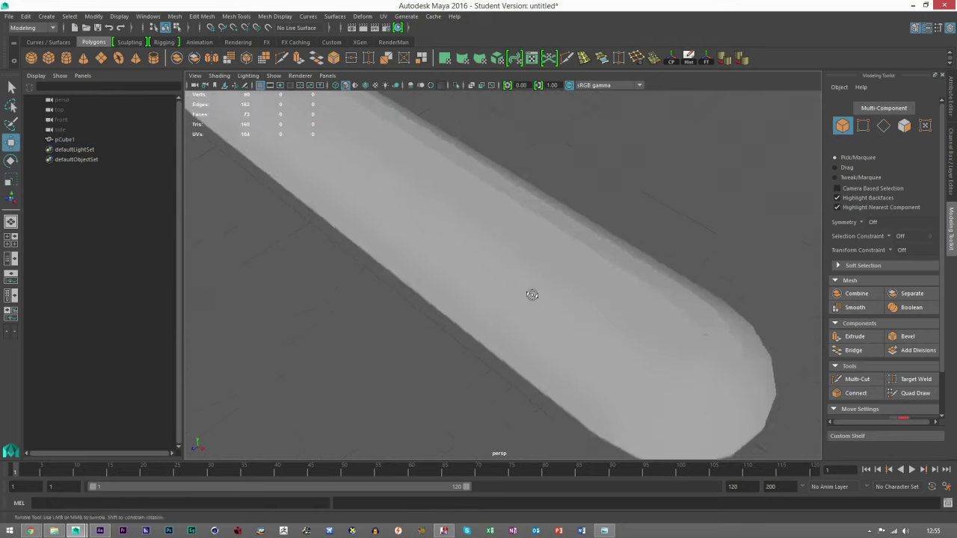
left_click_drag(532, 239, 449, 196, "alt")
scroll(519, 311, "down", 8)
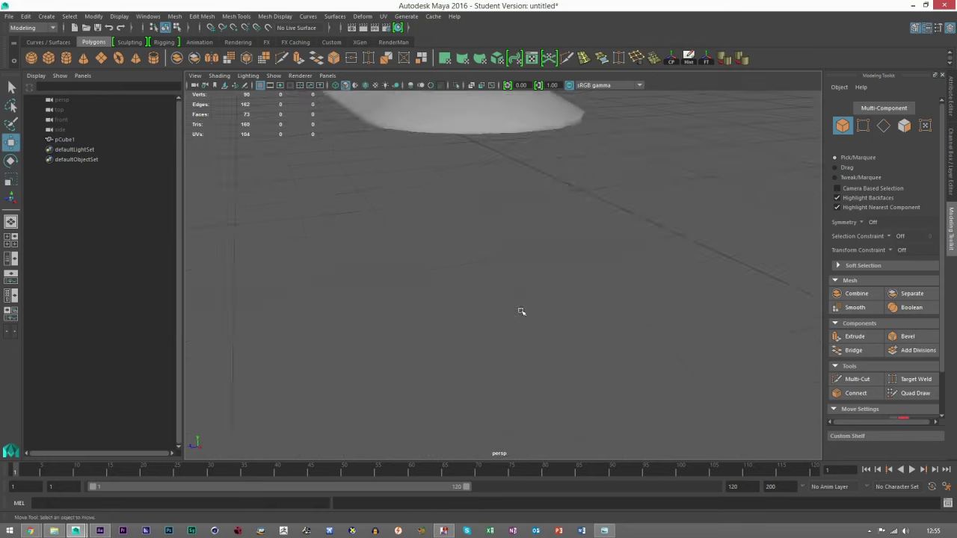
Step: Select the whole bar and apply Soften Edge to smooth its surface shading
left_click(519, 311)
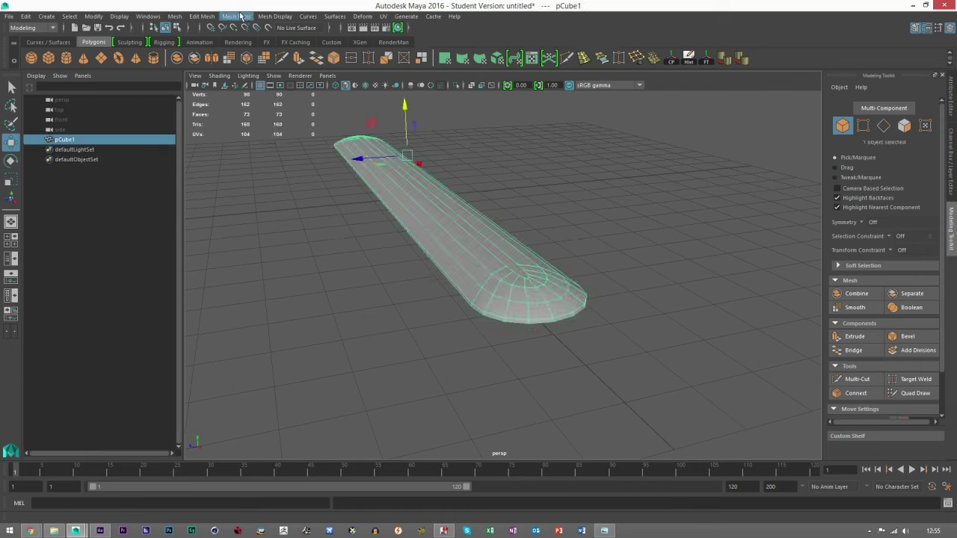
left_click(275, 16)
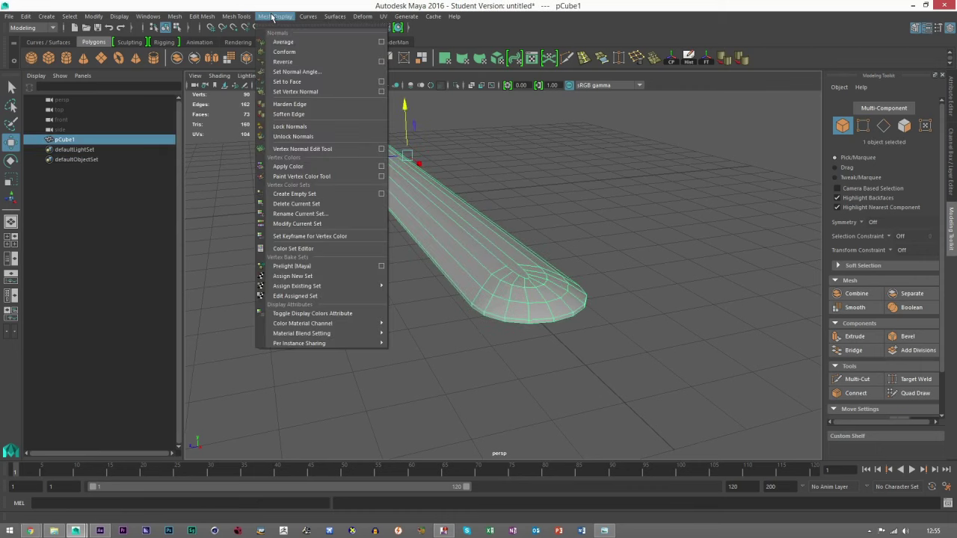
left_click(294, 105)
left_click(610, 200)
scroll(521, 231, "up", 4)
left_click_drag(518, 233, 484, 255, "alt")
scroll(516, 341, "up", 3)
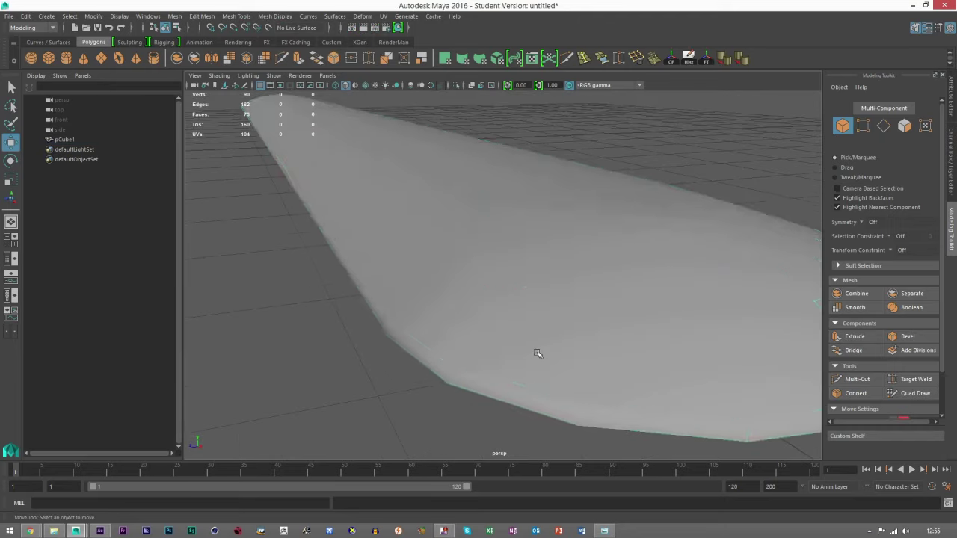
Step: Select the edge loop along the upper rim of the bar's thin side wall and apply Harden Edge, then return to object selection
left_click(537, 353)
left_click_drag(600, 359, 589, 348, "alt")
scroll(473, 224, "down", 3)
scroll(473, 219, "up", 3)
left_click(878, 129)
left_click_drag(483, 216, 545, 221, "alt")
double_click(466, 260)
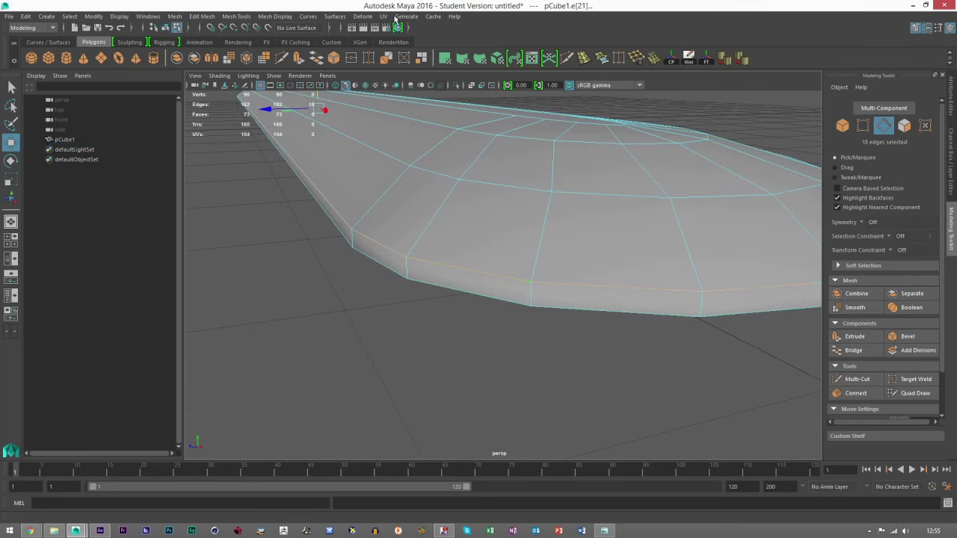
left_click(282, 17)
left_click(307, 104)
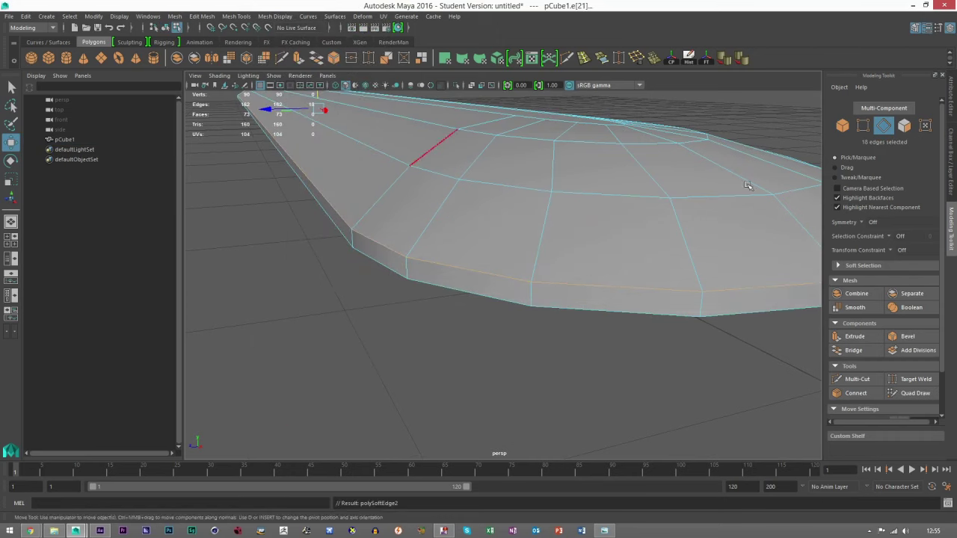
left_click(843, 126)
left_click(536, 387)
Step: Examine the shading and wireframe topology at the bar's rounded end, especially around the narrow top face
scroll(458, 307, "down", 4)
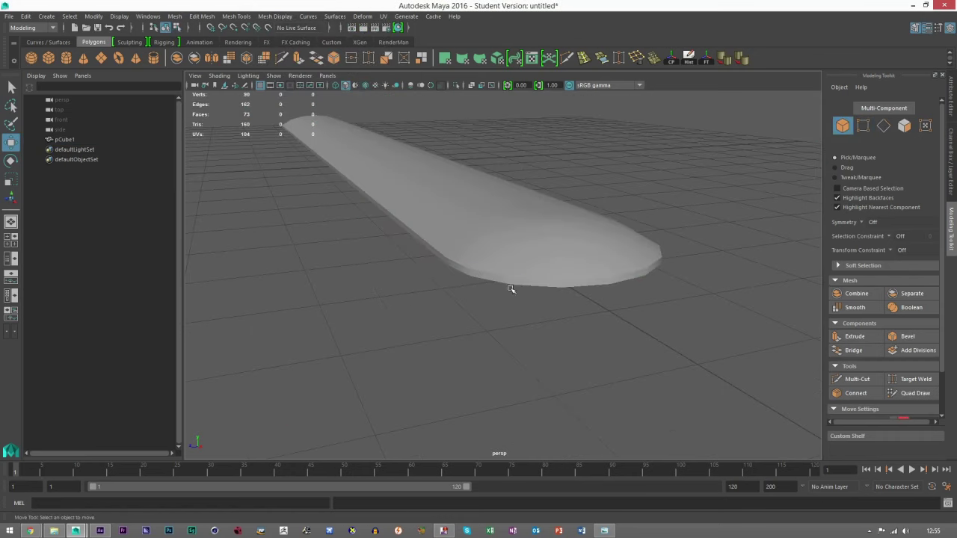
left_click_drag(475, 271, 436, 255, "alt")
left_click_drag(375, 249, 411, 255, "alt")
left_click(535, 229)
left_click_drag(535, 229, 551, 264, "alt")
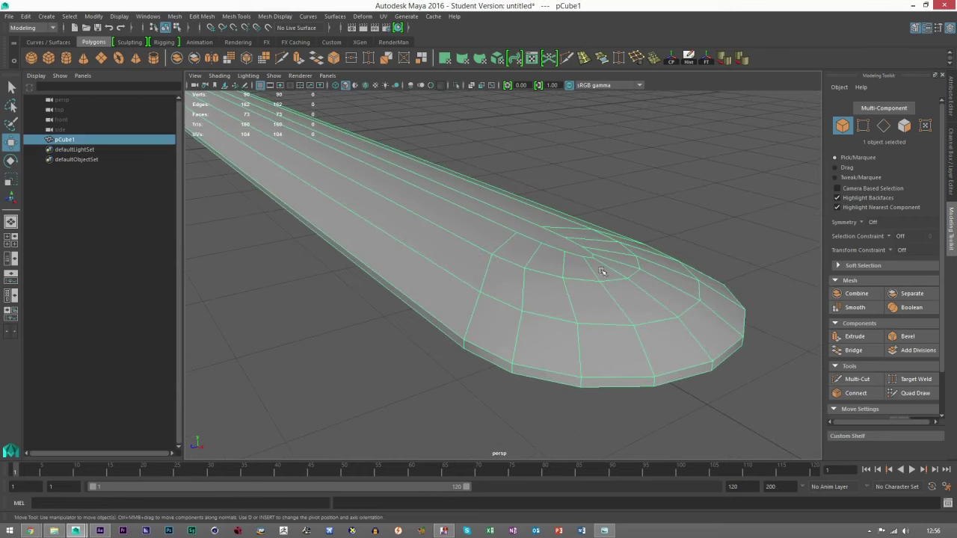
left_click(425, 371)
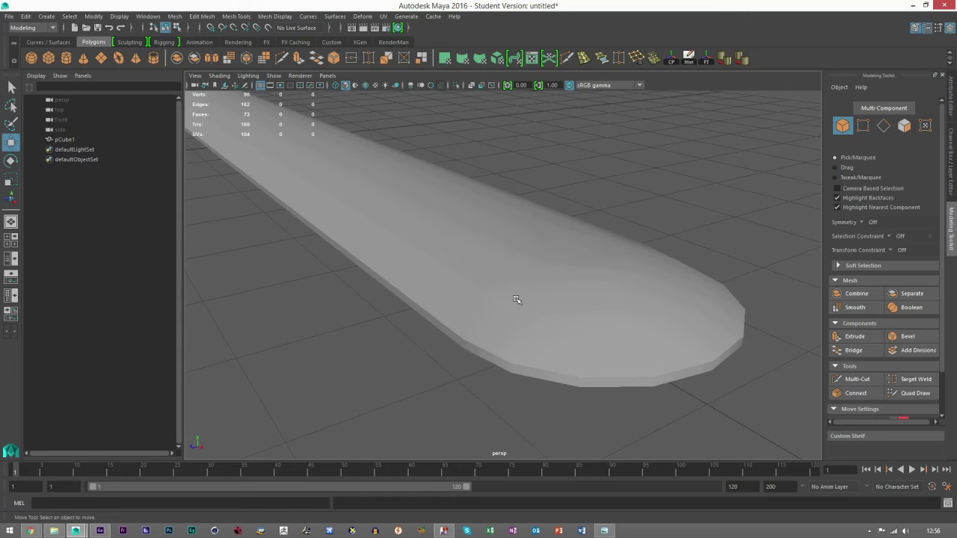
left_click_drag(516, 299, 504, 321, "alt")
middle_click_drag(554, 303, 604, 263, "alt")
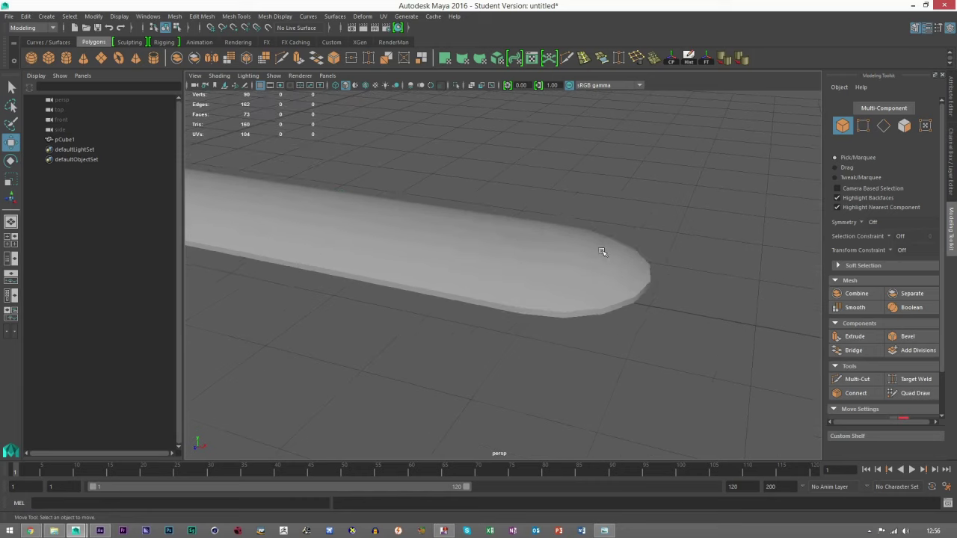
left_click(599, 255)
scroll(583, 311, "up", 3)
scroll(640, 309, "down", 1)
scroll(476, 249, "down", 2)
scroll(519, 240, "up", 4)
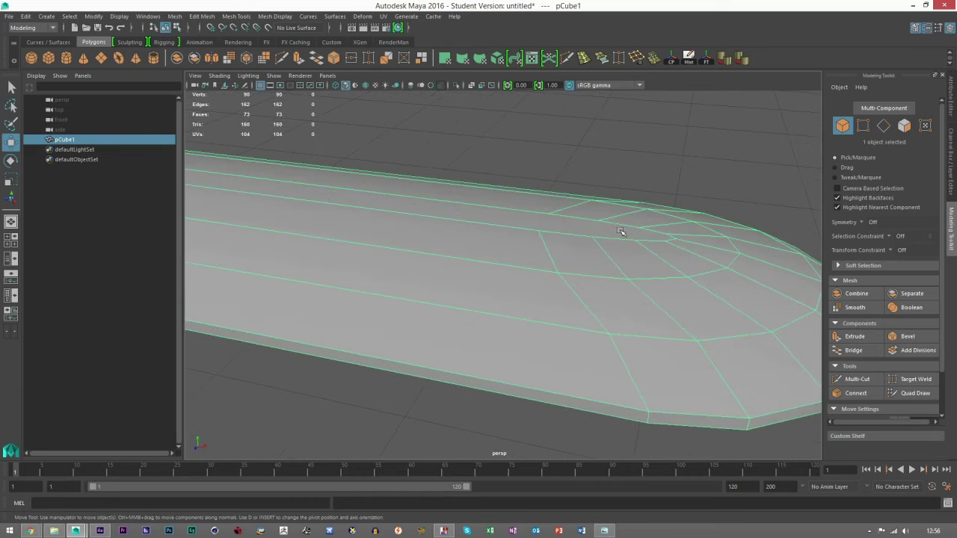
left_click_drag(587, 233, 474, 293, "alt")
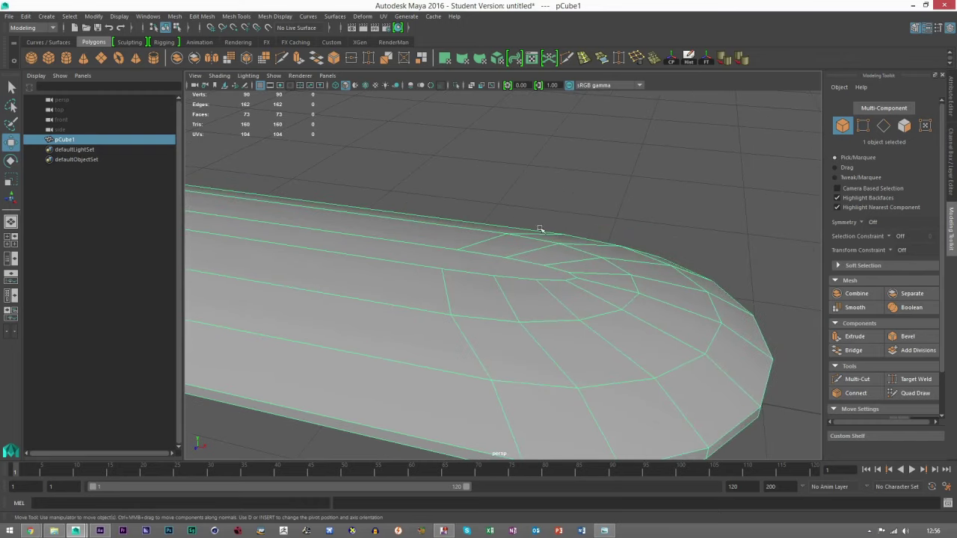
Step: With Multi-Cut, connect the four opposite vertex pairs across the narrow top face at one rounded end
left_click(567, 58)
scroll(487, 299, "up", 5)
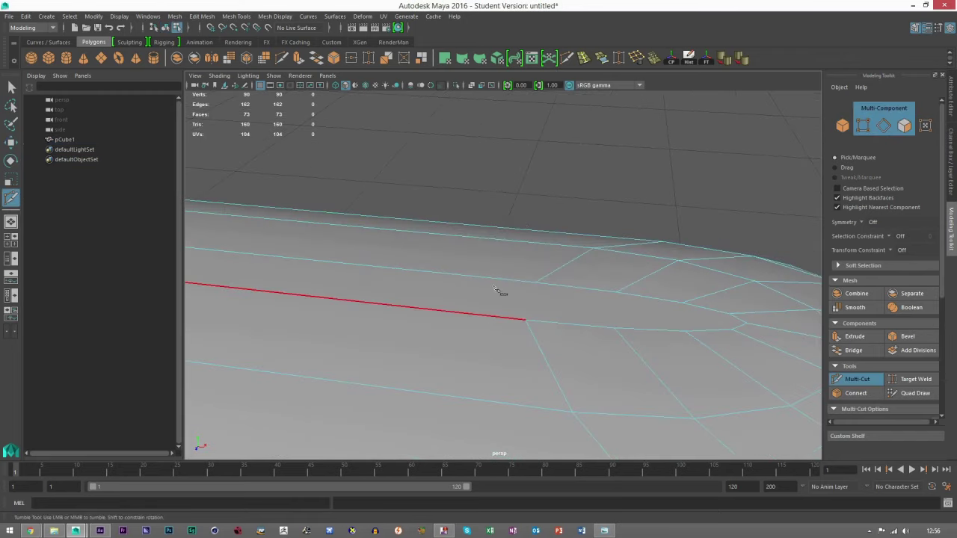
middle_click_drag(535, 250, 439, 220, "alt")
left_click(383, 253)
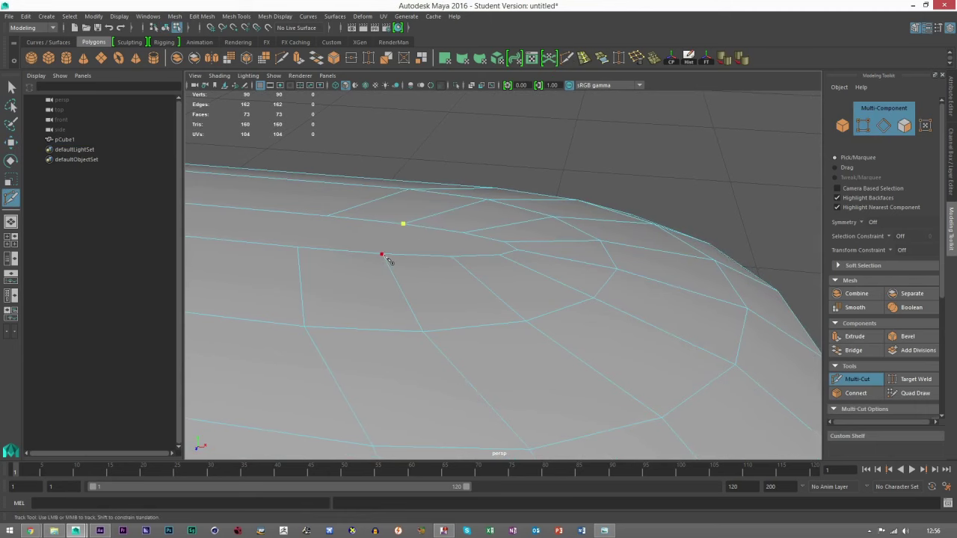
key("Return")
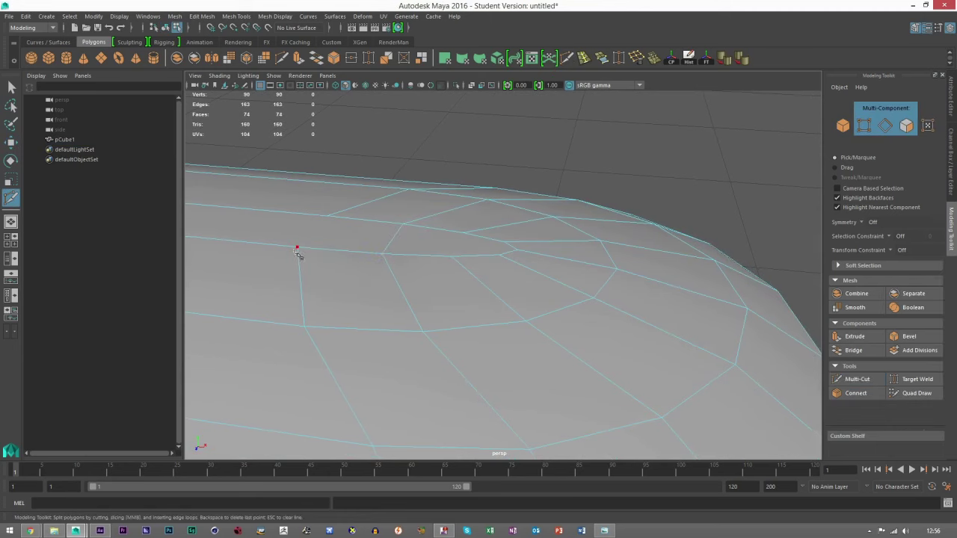
left_click(300, 250)
left_click(327, 218)
key("Return")
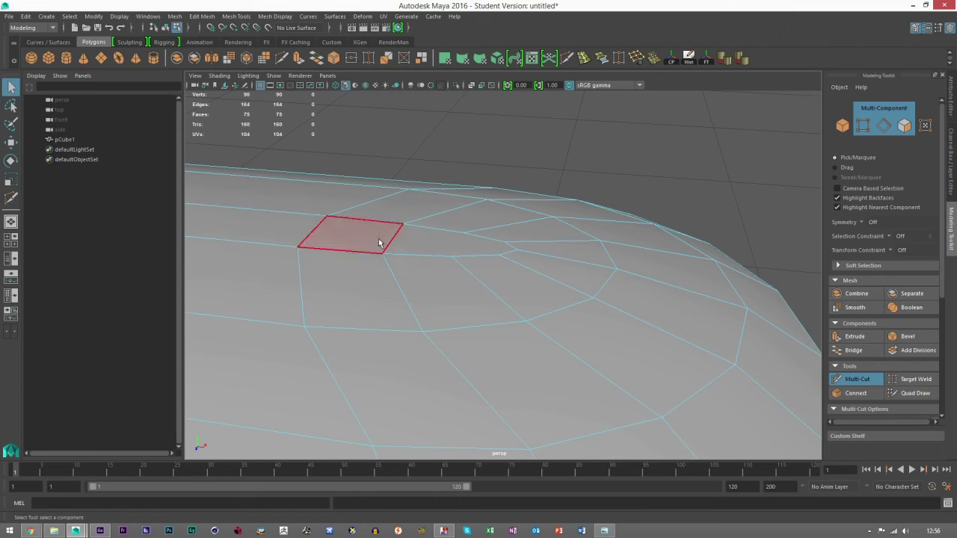
left_click(463, 235)
left_click(451, 257)
key("Return")
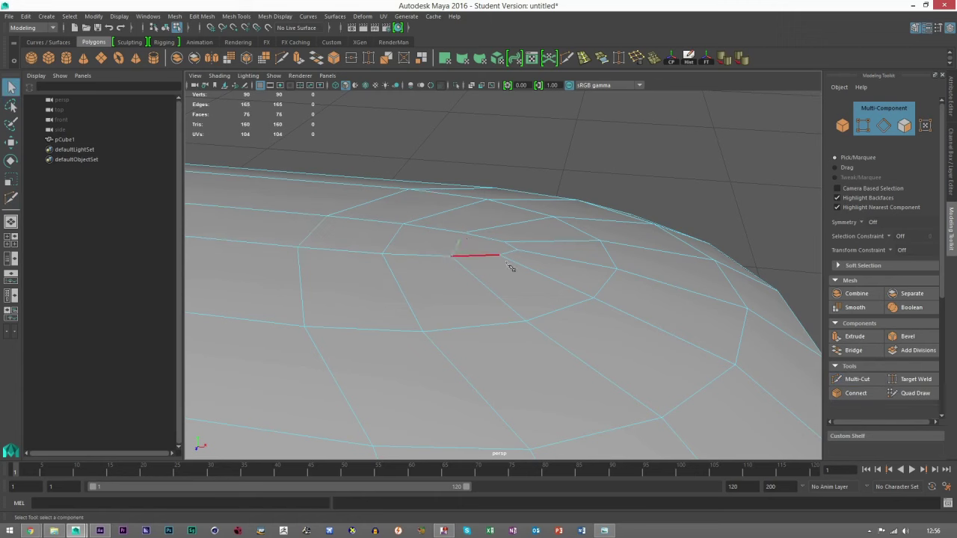
left_click(505, 257)
key("Return")
Step: Connect the four opposite vertex pairs across the narrow top face at the other rounded end and return to object selection
scroll(544, 280, "down", 6)
middle_click_drag(421, 276, 632, 314, "alt")
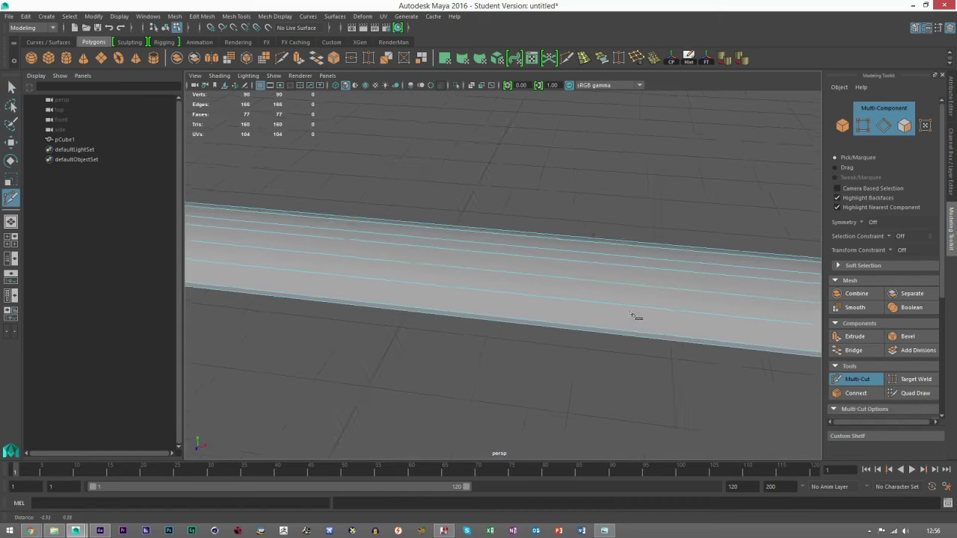
left_click_drag(632, 315, 860, 357, "alt")
scroll(464, 293, "up", 4)
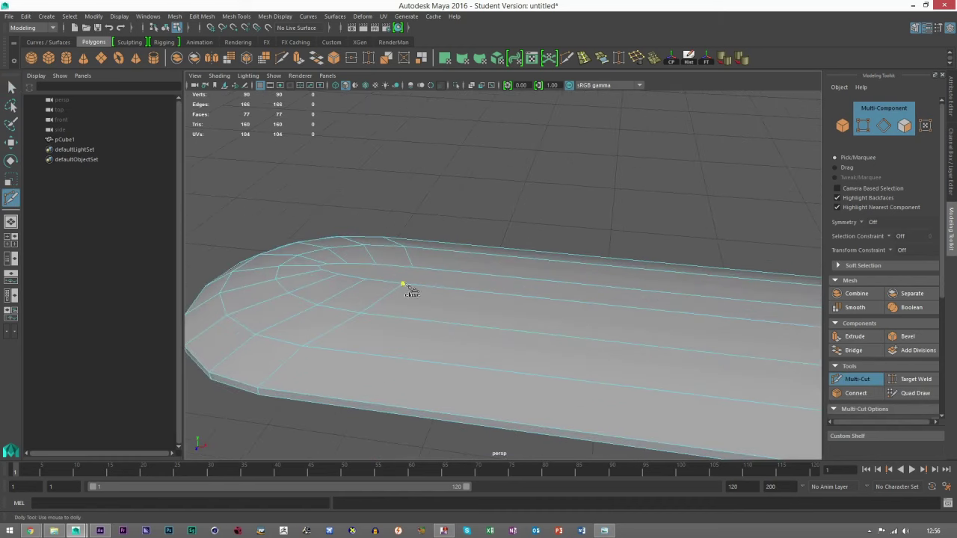
left_click(404, 282)
key("Return")
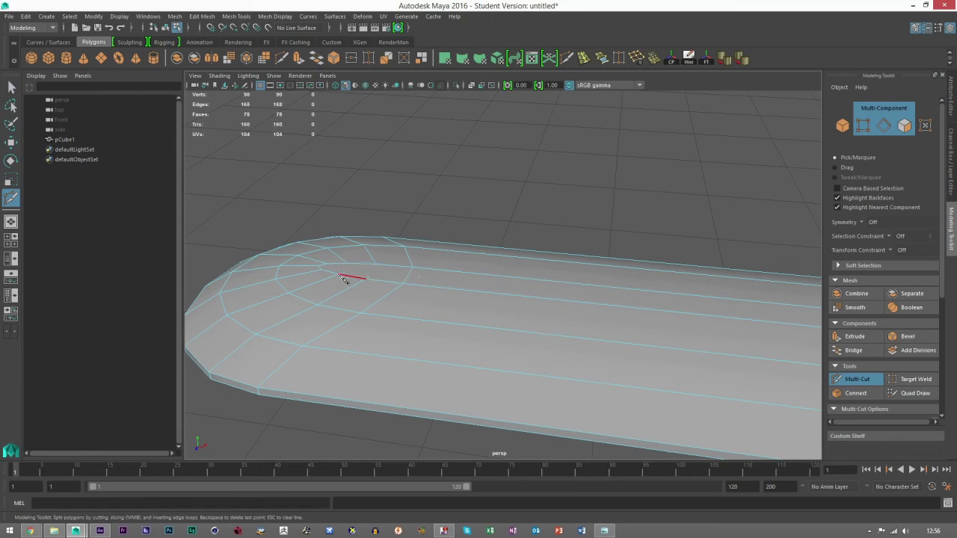
scroll(330, 274, "up", 5)
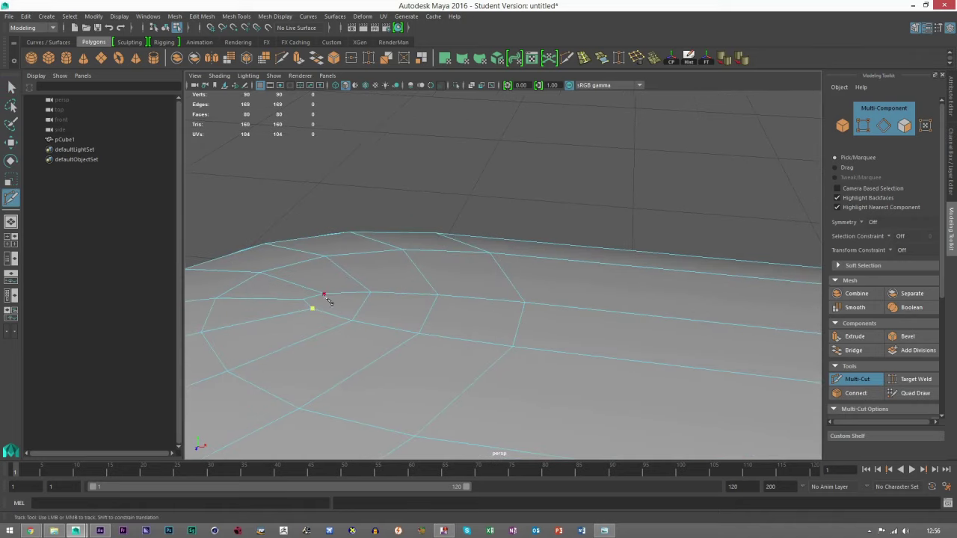
left_click(844, 127)
Step: Examine the whole bar and the new cuts at its rounded end from several angles
scroll(563, 257, "down", 5)
key("w")
left_click_drag(563, 256, 481, 310, "alt")
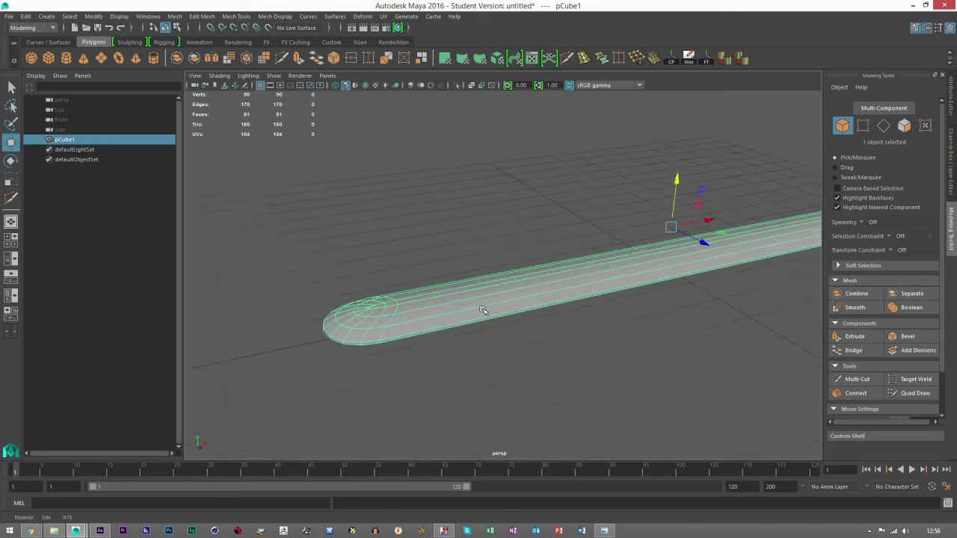
left_click(554, 346)
scroll(528, 333, "up", 4)
middle_click_drag(528, 334, 543, 342, "alt")
scroll(543, 342, "up", 7)
scroll(540, 352, "down", 10)
left_click_drag(608, 274, 567, 295, "alt")
left_click_drag(576, 283, 480, 323, "alt")
scroll(483, 306, "up", 2)
Step: Check the selected bar for faces with more than 4 sides using Cleanup with Select matching polygons, and close the options
left_click(481, 323)
left_click(174, 15)
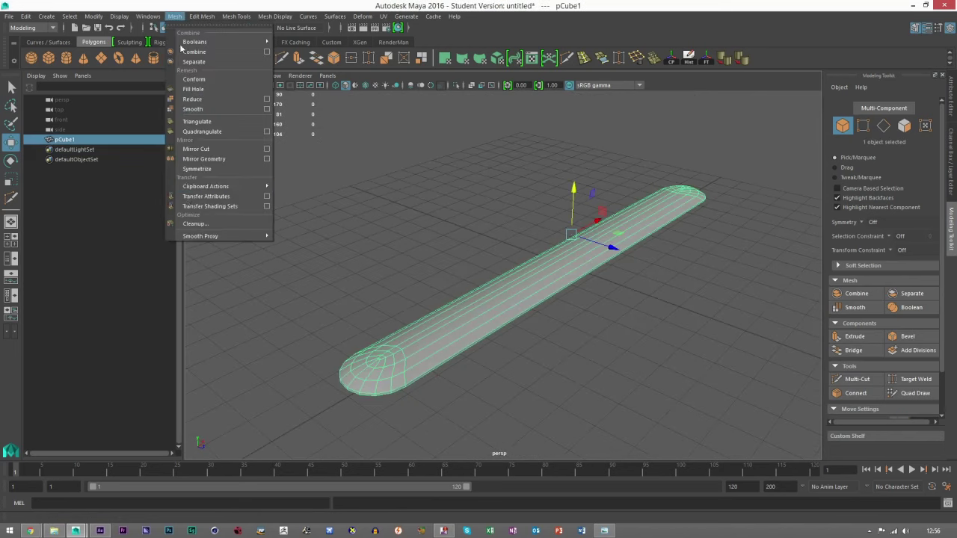
left_click(188, 224)
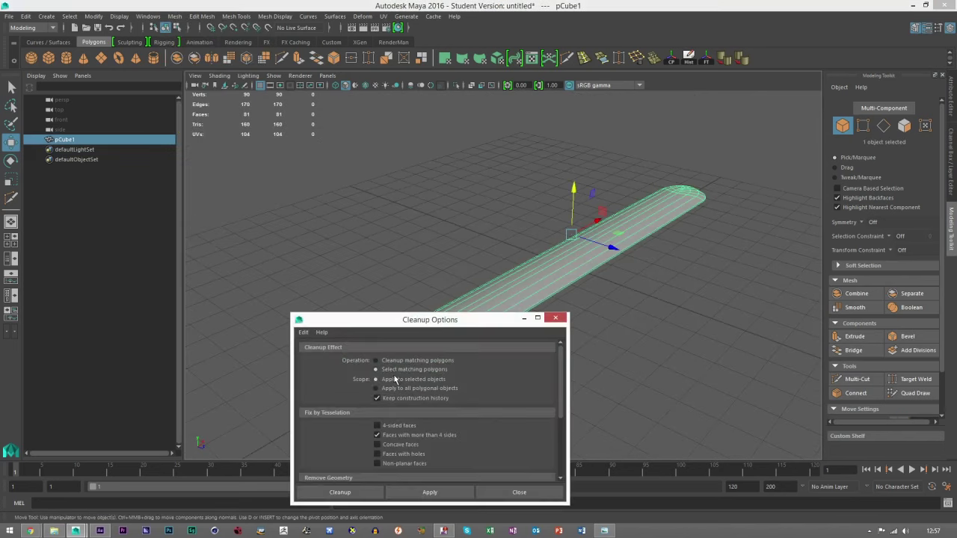
left_click(430, 491)
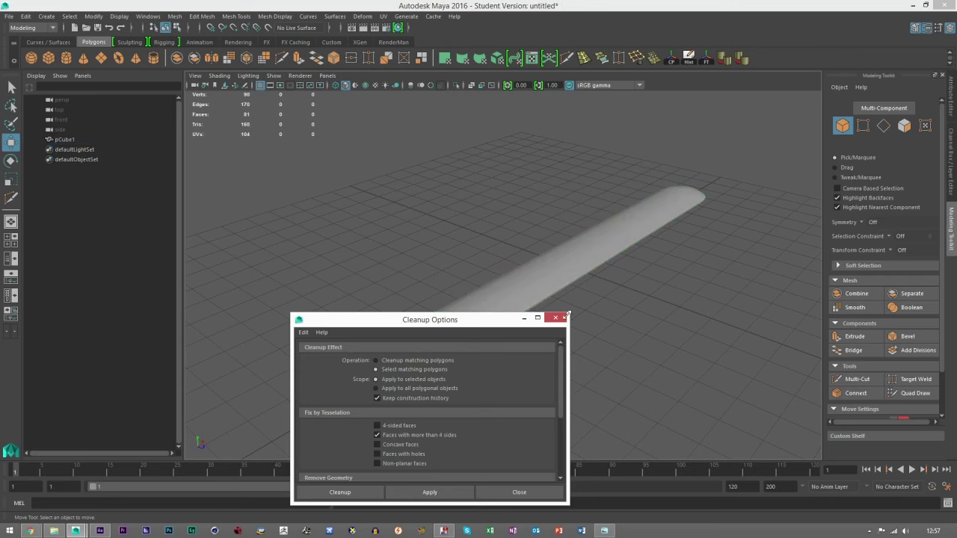
left_click(566, 316)
Step: Rename the bar object pCube1 as "Speed Bump" and deselect it
left_click(65, 140)
double_click(64, 140)
type("s")
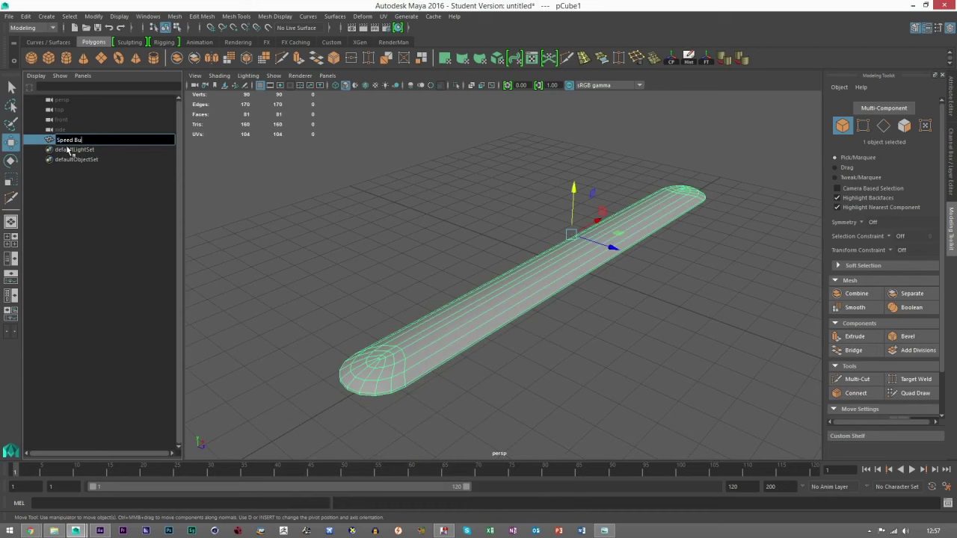
type("peed Bump")
left_click(401, 230)
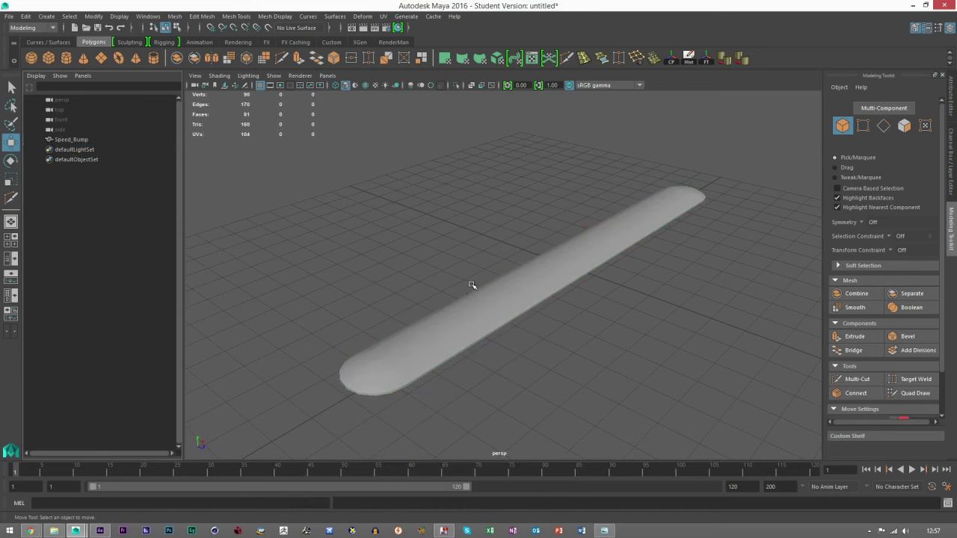
Step: Move the speed bump away from the grid centre to the grid's edge and deselect it
left_click(498, 315)
left_click_drag(497, 263, 590, 279, "alt")
left_click_drag(564, 243, 346, 223)
left_click(549, 283)
left_click_drag(549, 284, 501, 307, "alt")
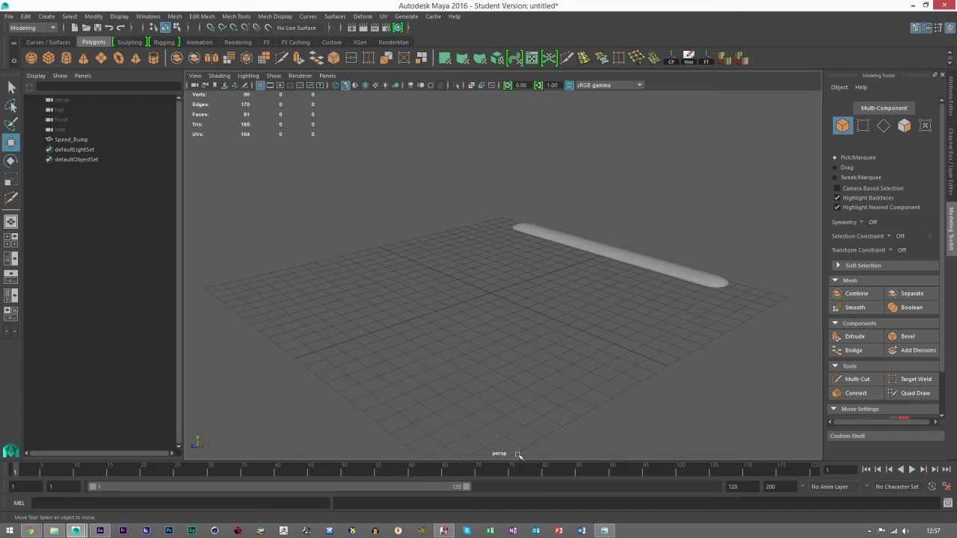
Step: Switch to Windows Photo Viewer and browse the reference images to the orange and white traffic cone
left_click(603, 528)
scroll(502, 261, "down", 2)
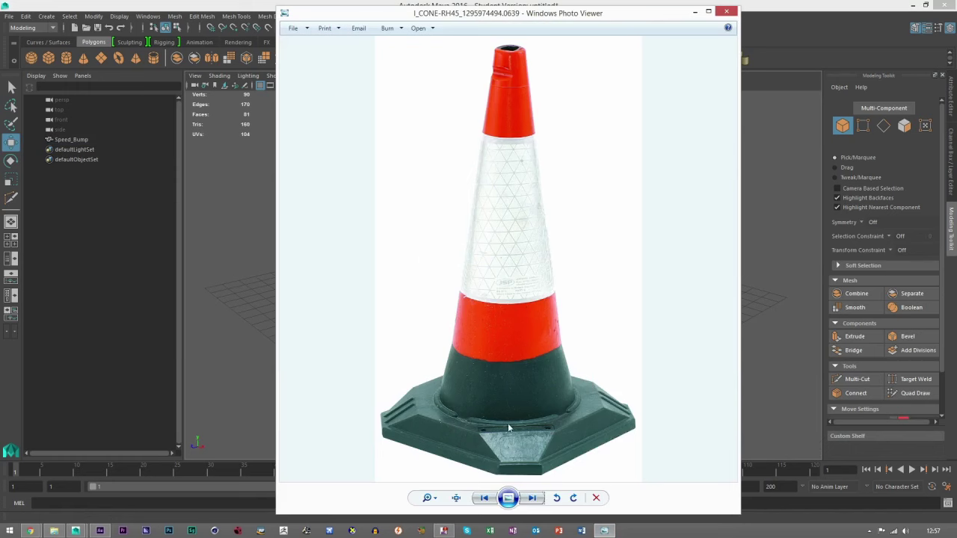
scroll(508, 430, "up", 1)
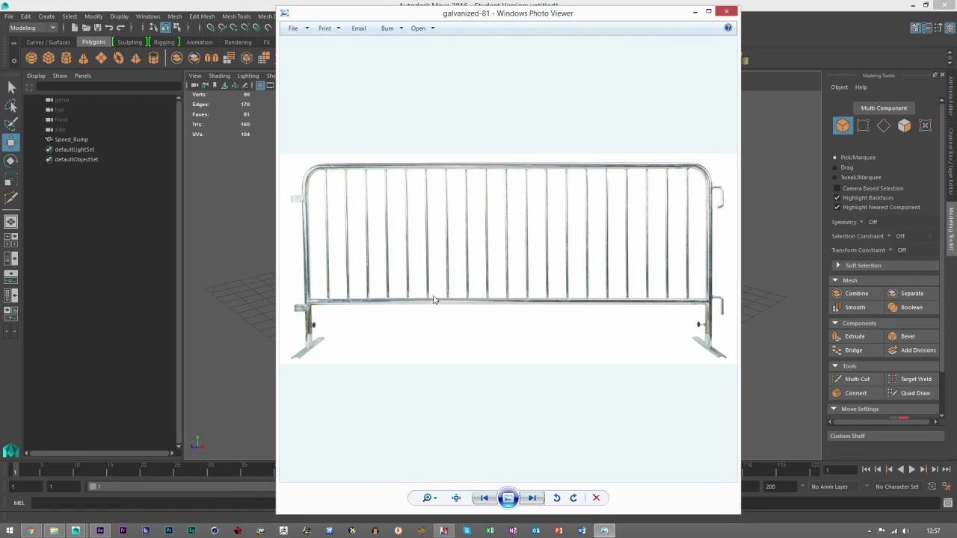
scroll(670, 252, "down", 1)
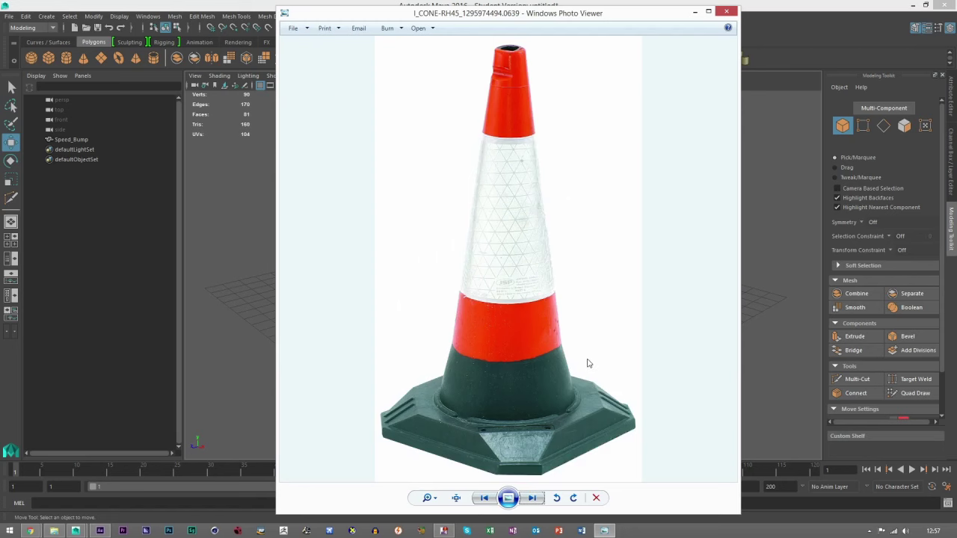
Step: Examine the octagonal base of the traffic cone up close in the reference photo
scroll(482, 426, "up", 1)
scroll(516, 113, "down", 1)
scroll(553, 374, "up", 1)
scroll(545, 421, "up", 1)
scroll(427, 402, "down", 1)
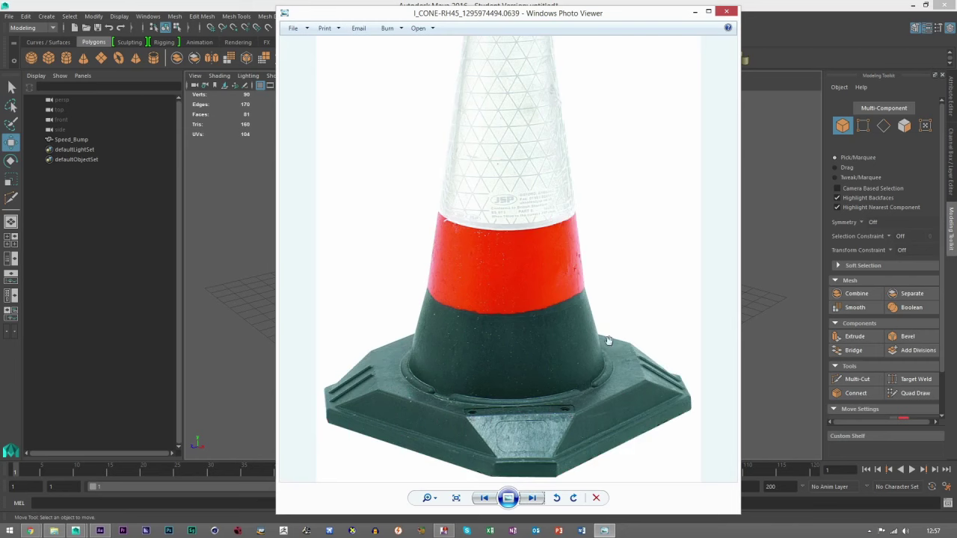
Step: Switch back to Maya, create a polygon cylinder at the grid centre and set its axis subdivisions to 8
left_click(246, 198)
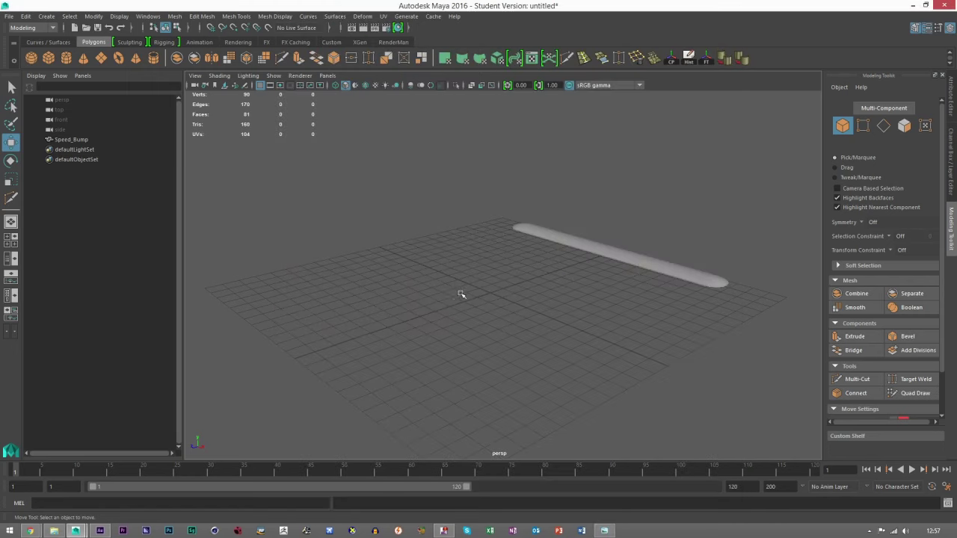
left_click(65, 58)
scroll(478, 359, "up", 3)
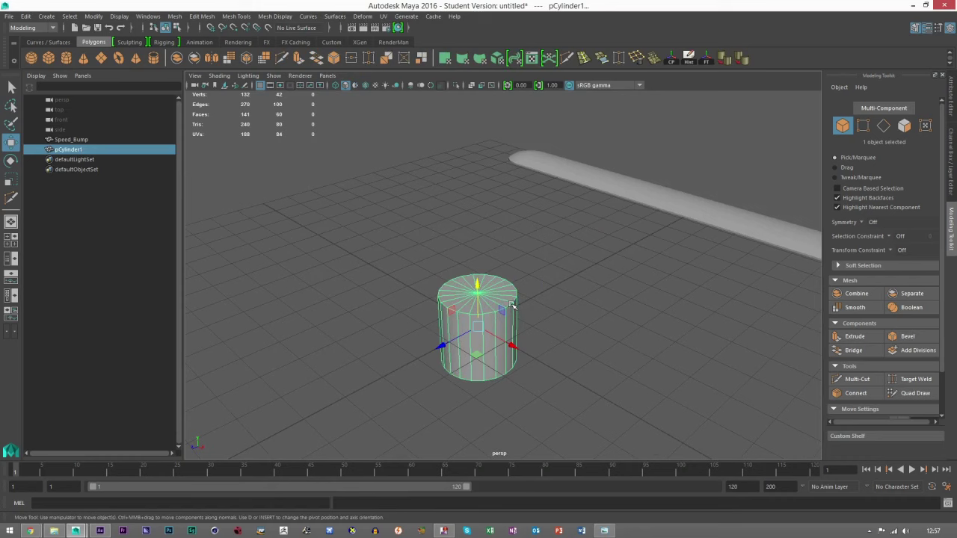
left_click(953, 161)
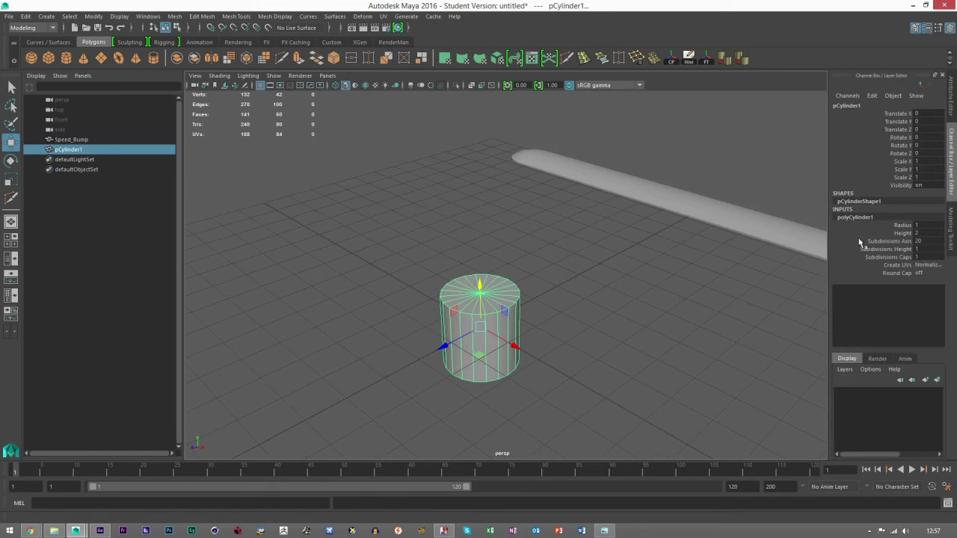
left_click(920, 241)
type("8")
key("Return")
scroll(590, 331, "up", 5)
left_click_drag(589, 337, 549, 299, "alt")
key("e")
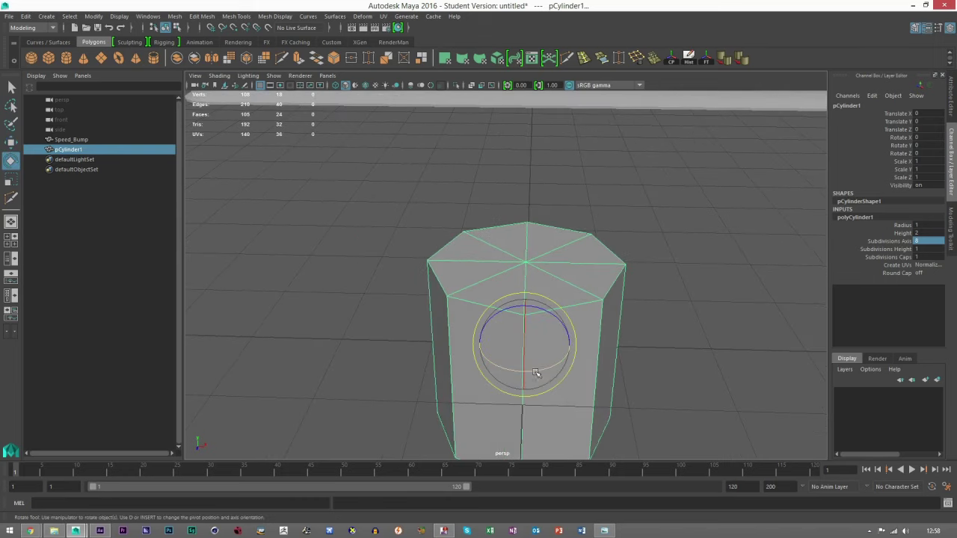
mouse_move(541, 372)
left_mouse_down()
mouse_move(529, 371)
mouse_move(540, 373)
left_mouse_up()
key("ctrl+z")
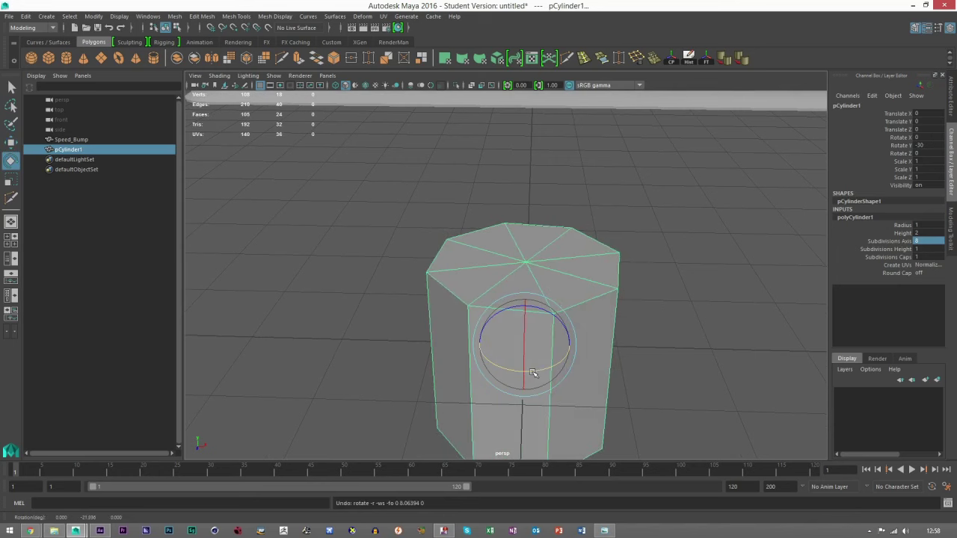
key("ctrl+z")
key("w")
Step: Delete the side and bottom faces of the eight-sided cylinder, keeping only its octagonal top cap, and return to object selection
left_click_drag(613, 286, 679, 272, "alt")
scroll(677, 291, "down", 4)
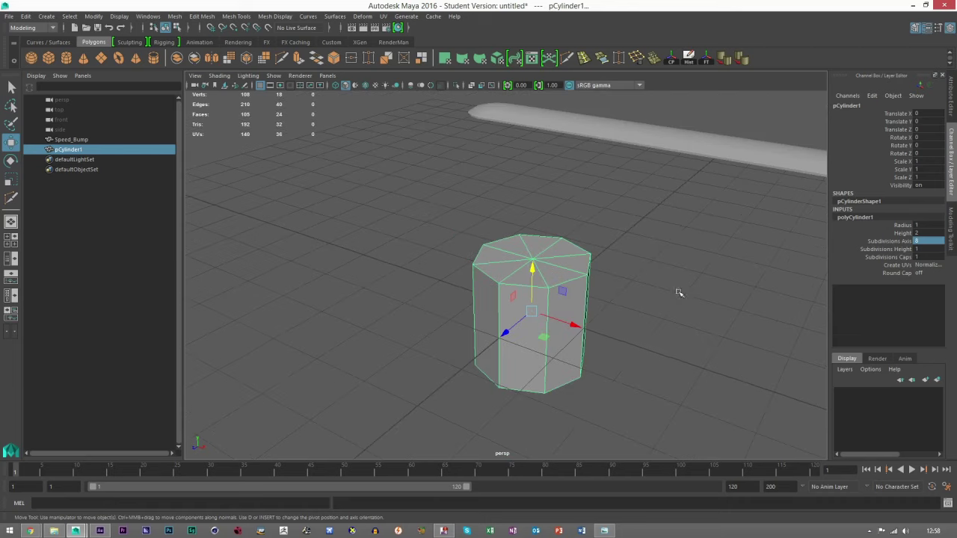
left_click(951, 229)
left_click_drag(621, 251, 637, 359, "alt")
left_click_drag(636, 406, 376, 218)
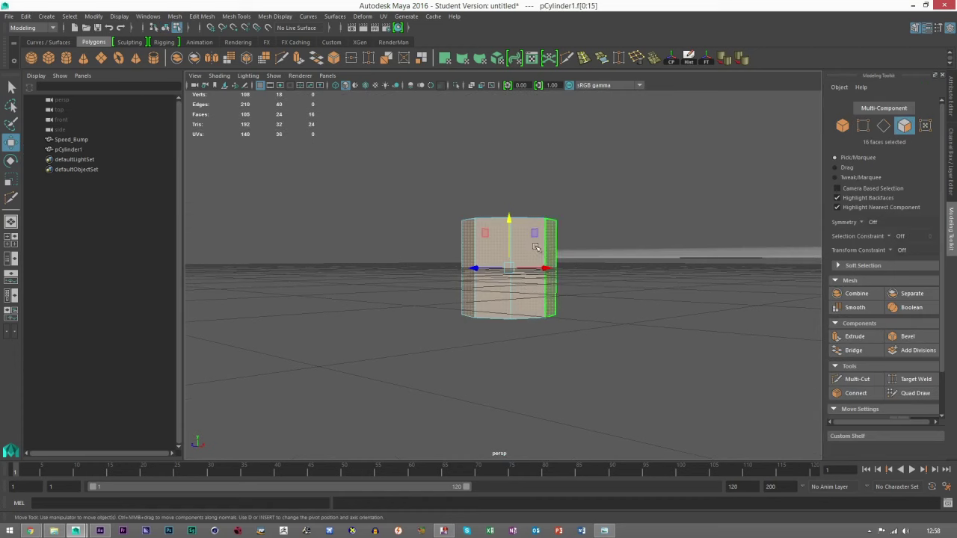
left_click_drag(572, 256, 468, 250, "alt")
key("Delete")
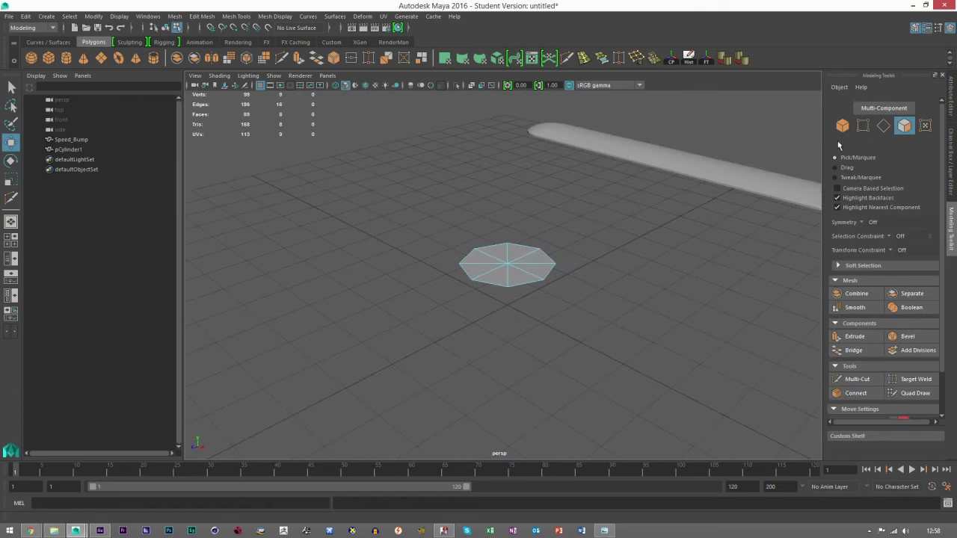
key("F8")
key("f")
Step: Arrange Maya and the cone reference photo side by side, with Maya wider and the photo window narrowed to show the whole cone
left_click_drag(492, 5, 0, 178)
left_click_drag(585, 20, 956, 30)
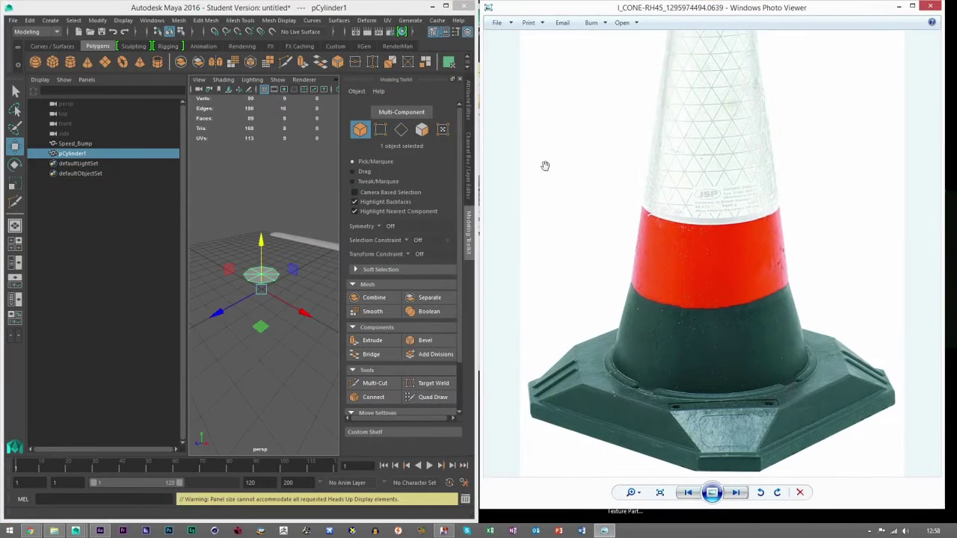
left_click_drag(482, 179, 673, 194)
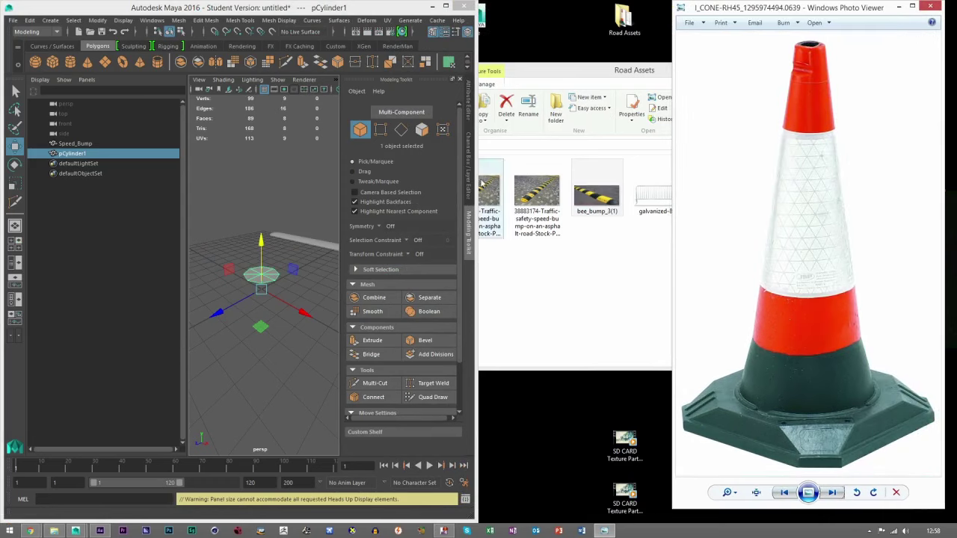
left_click_drag(476, 210, 668, 209)
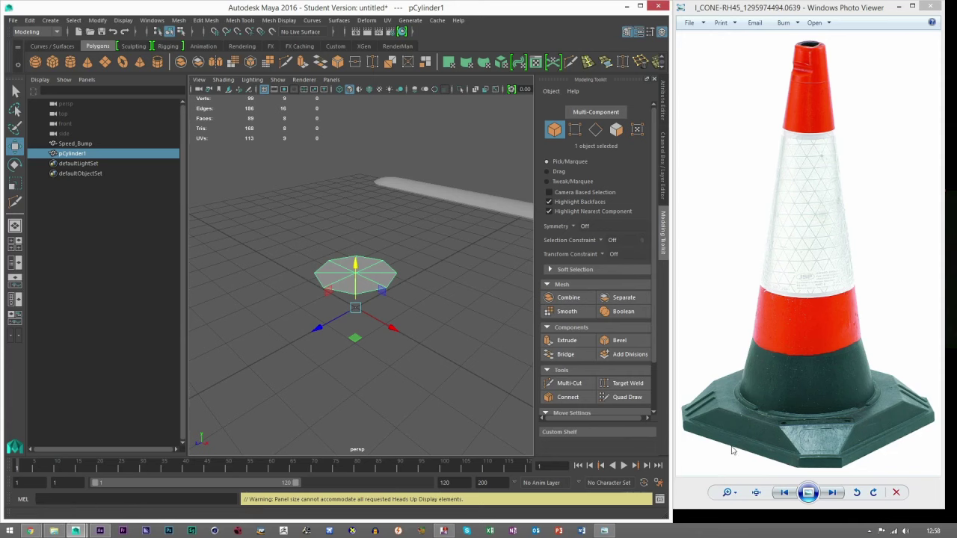
left_click_drag(815, 508, 817, 519)
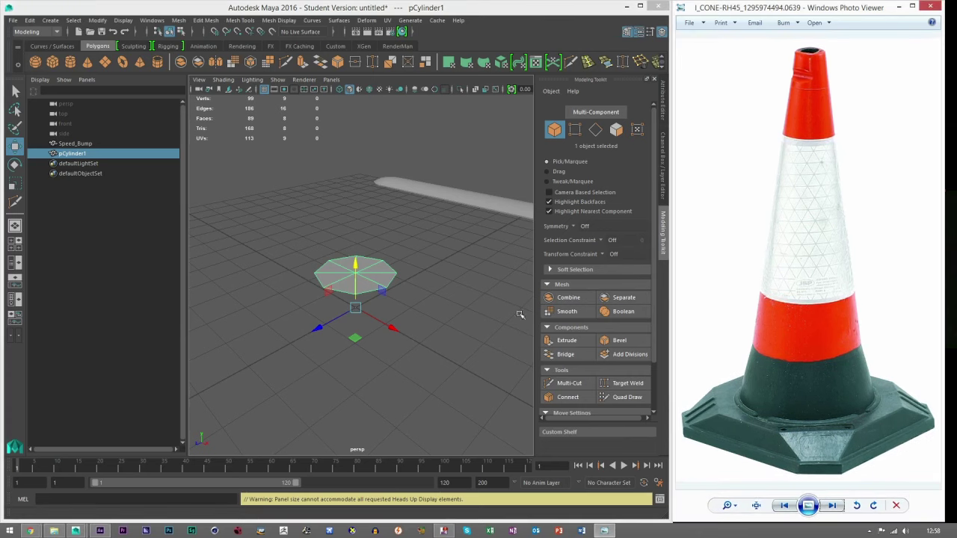
Step: Extrude four alternate outer edges of the octagonal cap outward into short flaps
left_click(385, 299)
scroll(359, 280, "up", 3)
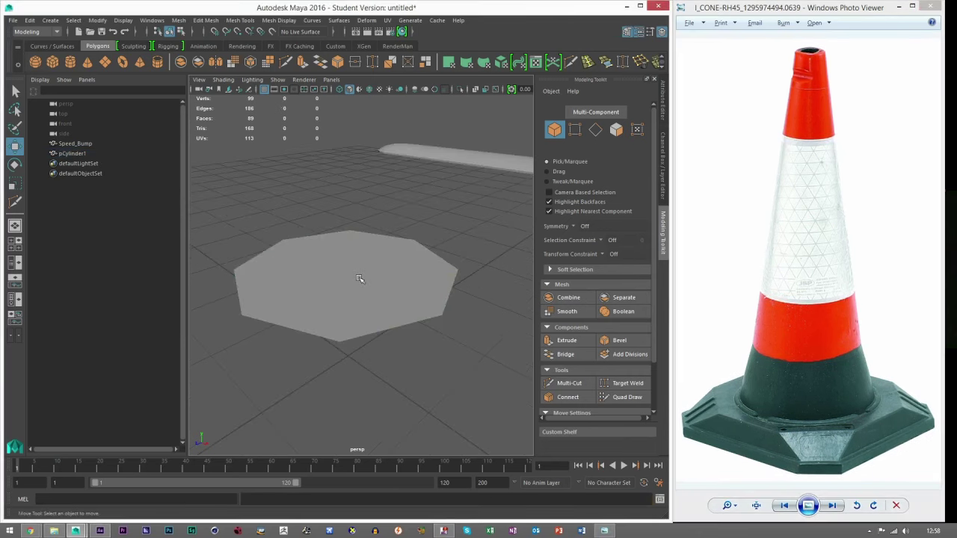
left_click(361, 282)
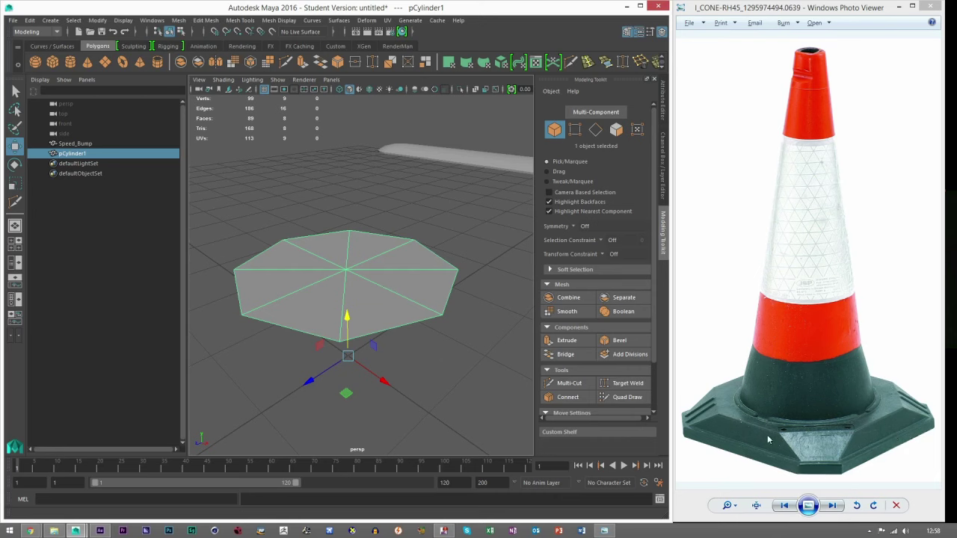
key("F10")
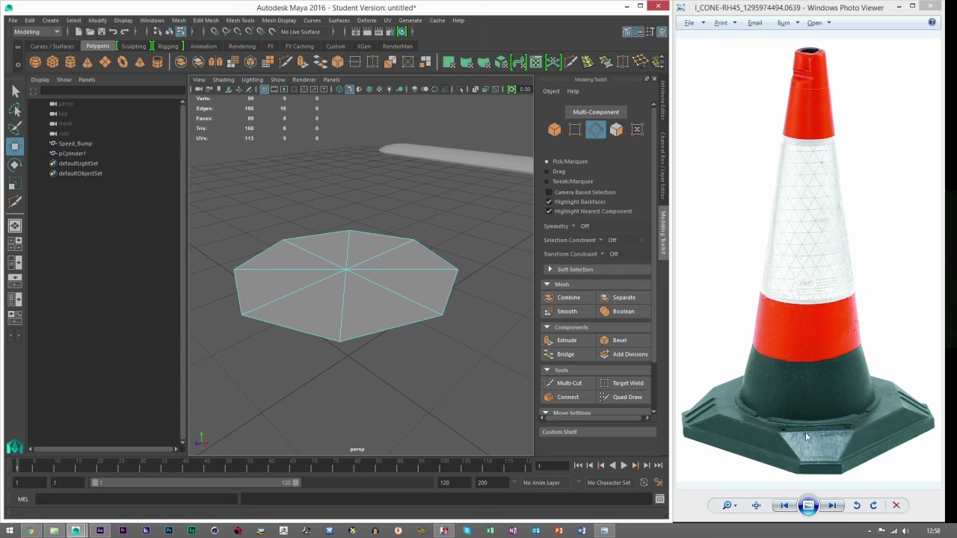
left_click(306, 334)
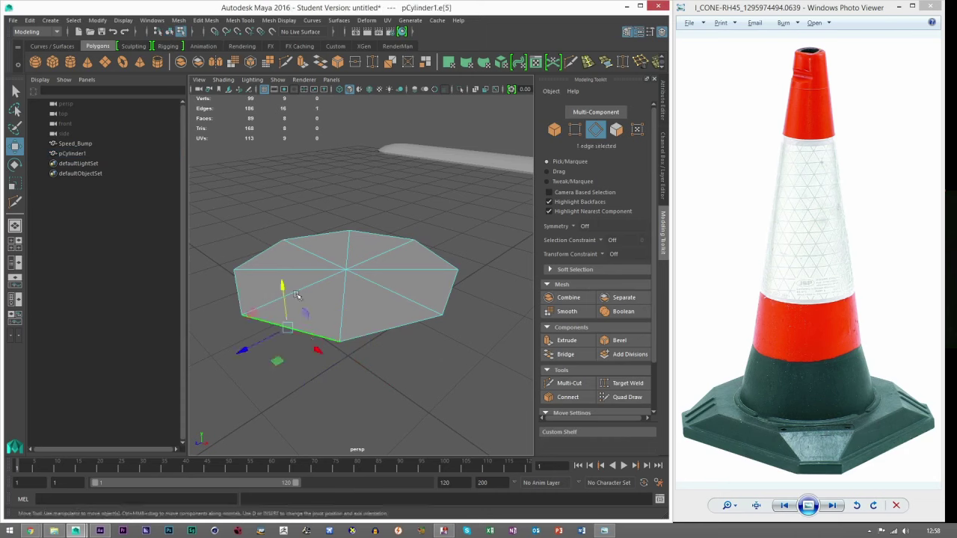
left_click(266, 251, "shift")
left_click(364, 237, "shift")
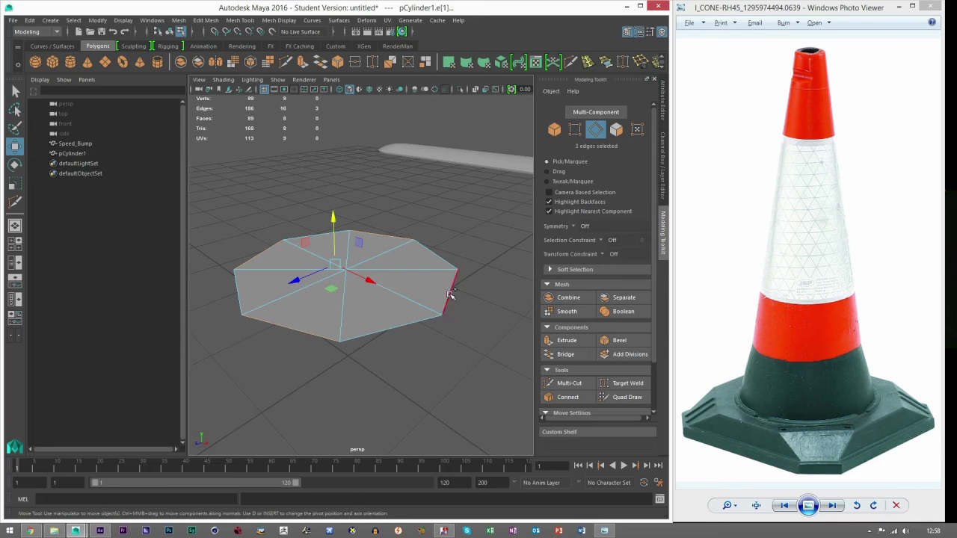
left_click(451, 294, "shift")
scroll(444, 342, "down", 5)
scroll(444, 342, "up", 3)
left_click(566, 340)
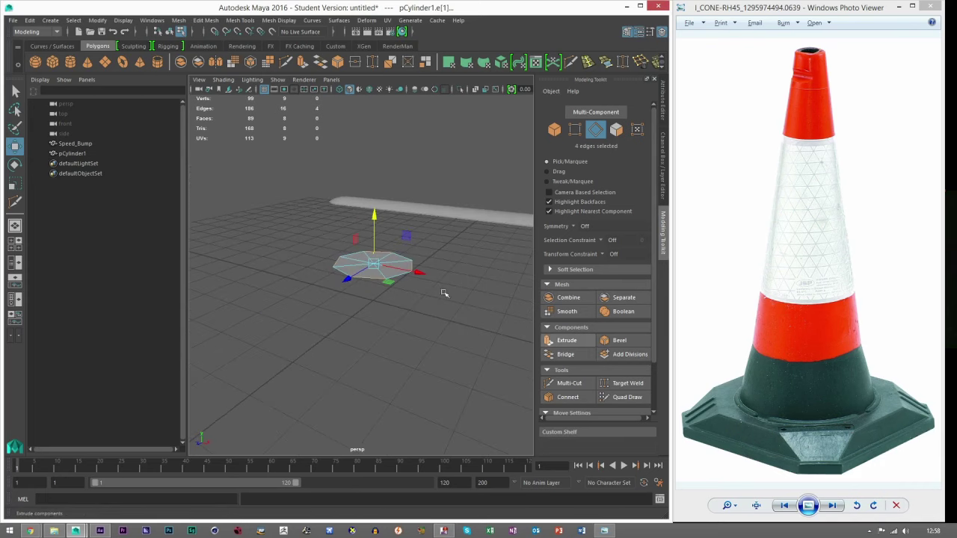
left_click_drag(357, 258, 254, 276, "alt")
scroll(365, 305, "up", 5)
scroll(368, 308, "down", 2)
left_click_drag(373, 289, 404, 288)
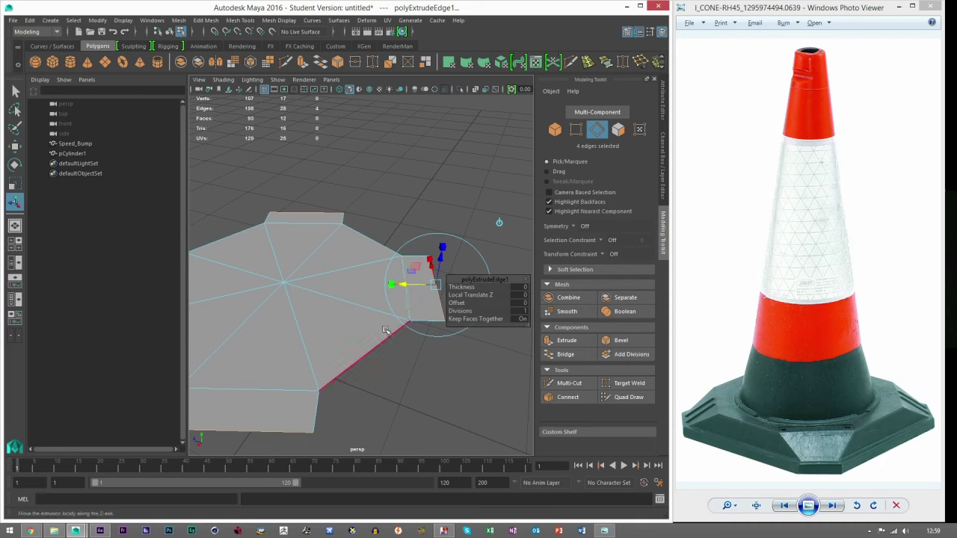
Step: Lower the four extruded edges to a Local Translate Z of about -0.246 so the flaps slope down, and deselect the mesh
left_click_drag(359, 267, 443, 248, "alt")
left_click_drag(404, 271, 364, 255, "alt")
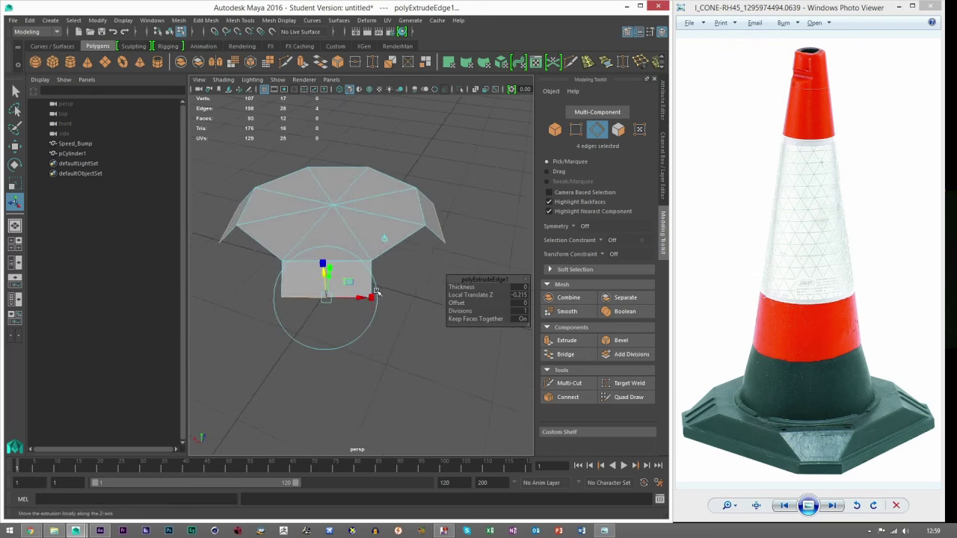
scroll(374, 292, "up", 3)
mouse_move(350, 312)
left_mouse_down()
mouse_move(325, 319)
mouse_move(506, 305)
mouse_move(481, 291)
mouse_move(414, 285)
mouse_move(384, 303)
mouse_move(254, 299)
mouse_move(366, 311)
left_mouse_up()
scroll(334, 338, "down", 4)
scroll(434, 299, "up", 6)
scroll(359, 304, "down", 6)
scroll(366, 312, "up", 5)
middle_click_drag(366, 312, 289, 297, "alt")
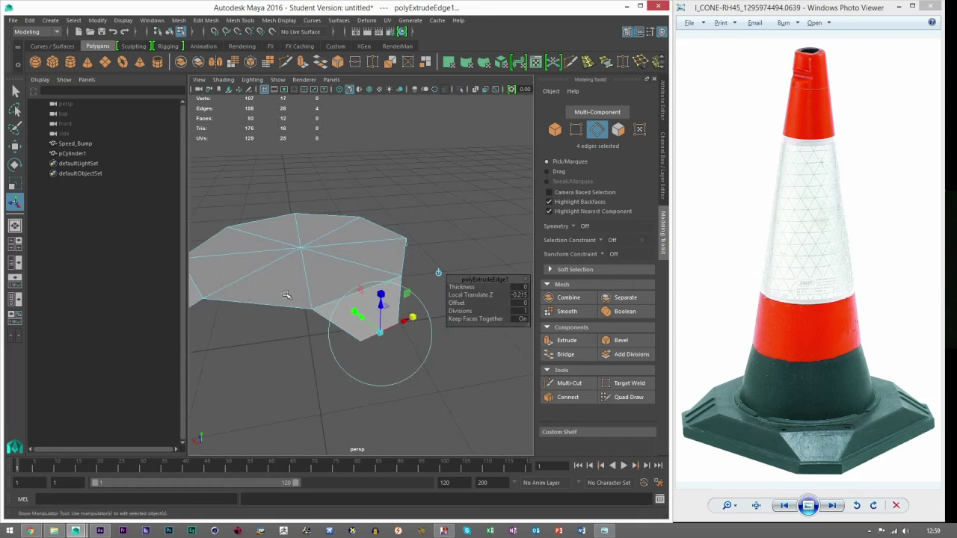
left_click_drag(333, 311, 322, 228, "alt")
left_click_drag(354, 187, 410, 270)
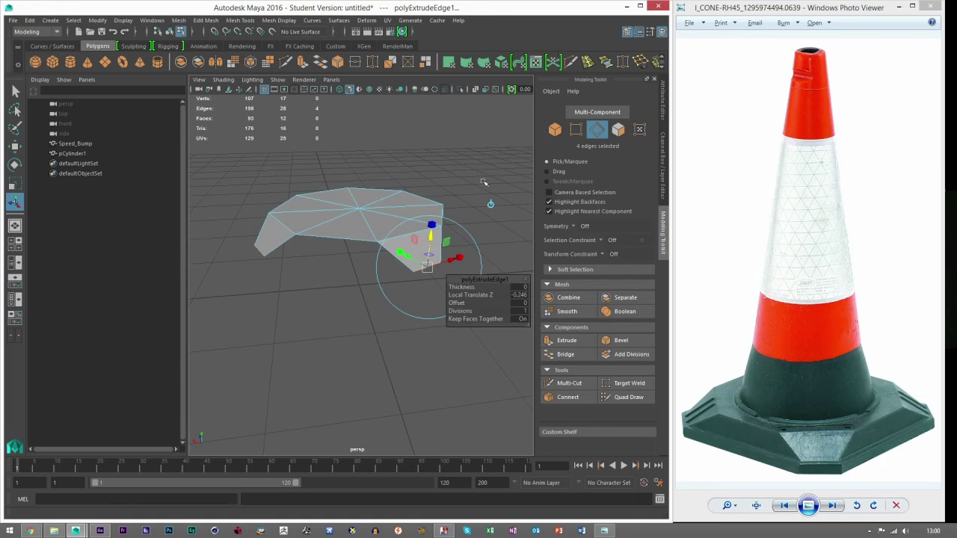
left_click(555, 130)
left_click(481, 188)
Step: Bridge the facing side edges of two neighbouring flaps to fill the first gap around the octagonal base
left_click_drag(443, 226, 457, 259, "alt")
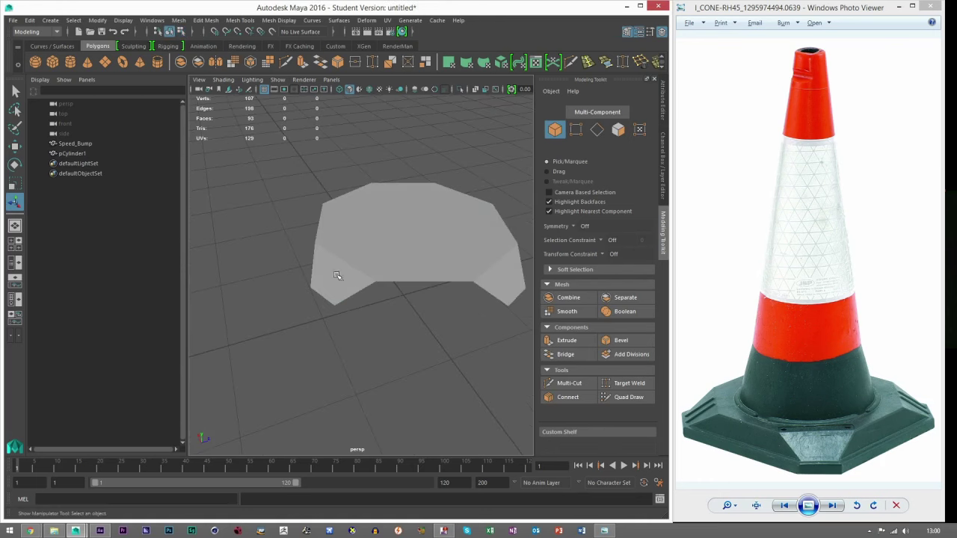
left_click(358, 267)
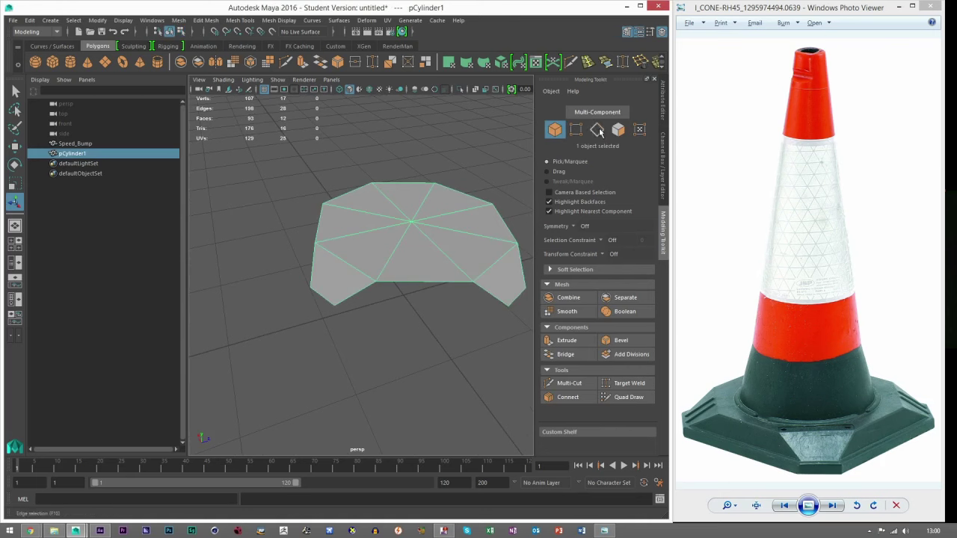
left_click(600, 132)
middle_click_drag(352, 308, 289, 294, "alt")
left_click(283, 277)
left_click(423, 275, "shift")
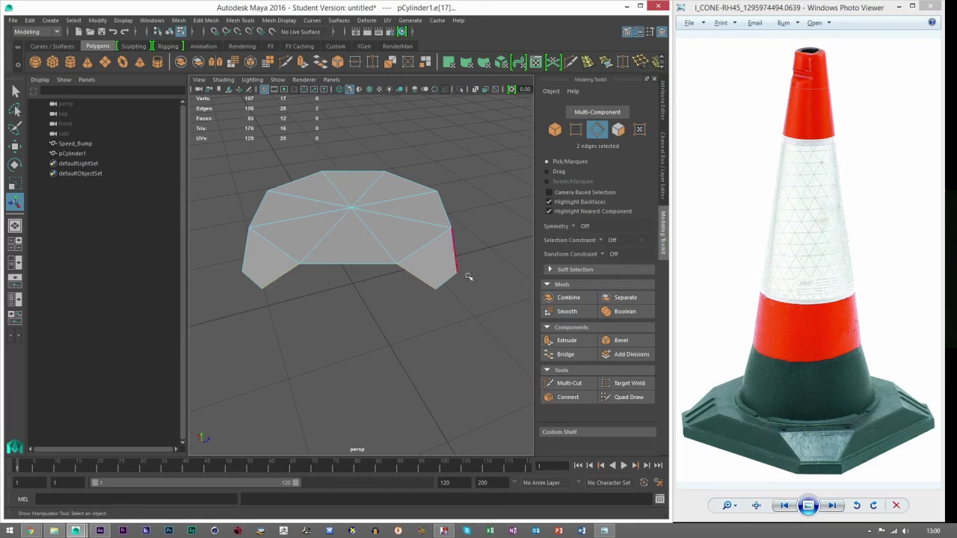
left_click(565, 355)
left_click_drag(387, 316, 404, 271, "alt")
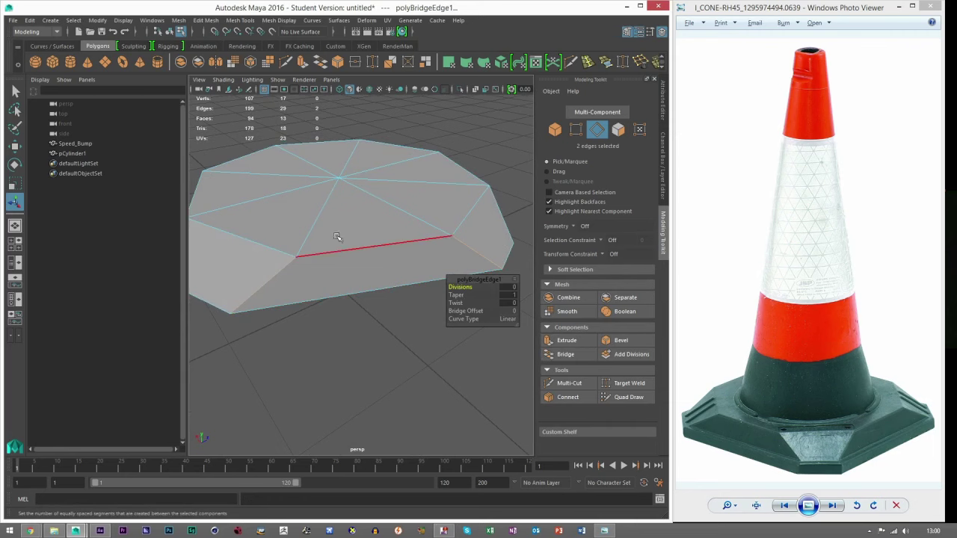
left_click_drag(322, 315, 255, 271, "alt")
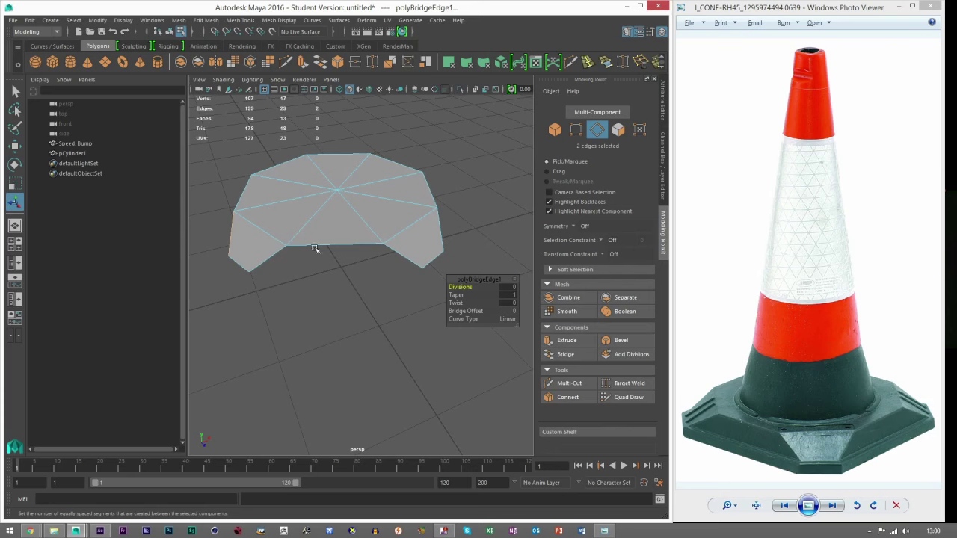
left_click_drag(276, 266, 378, 226, "alt")
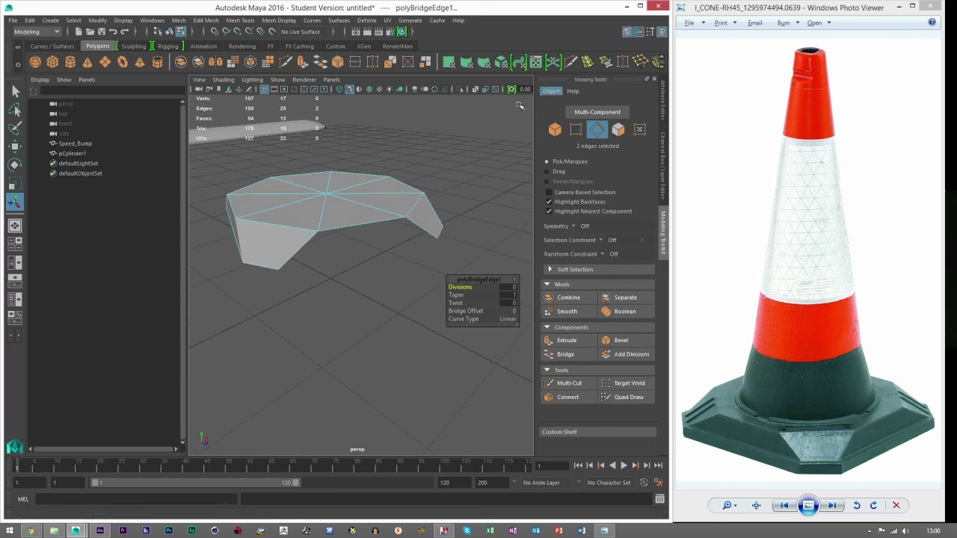
left_click(266, 19)
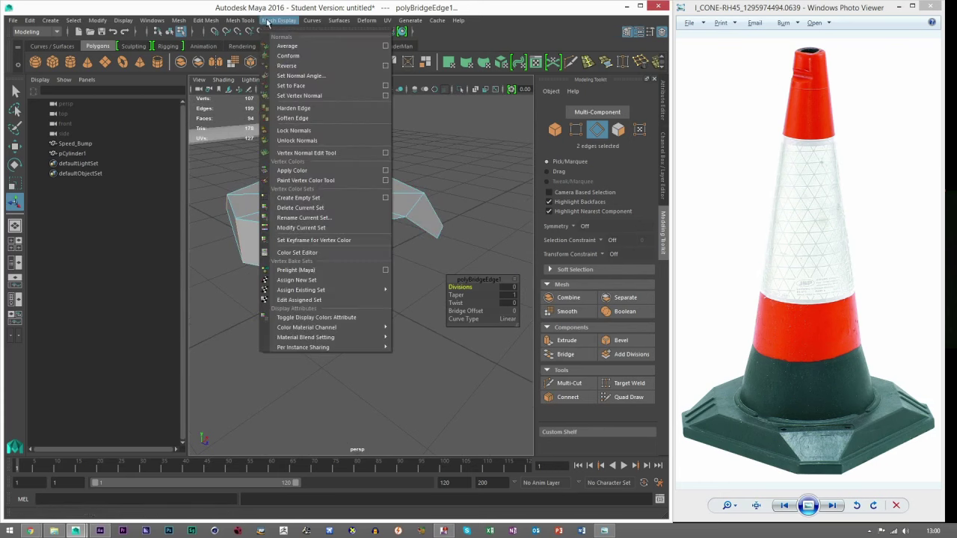
mouse_move(255, 21)
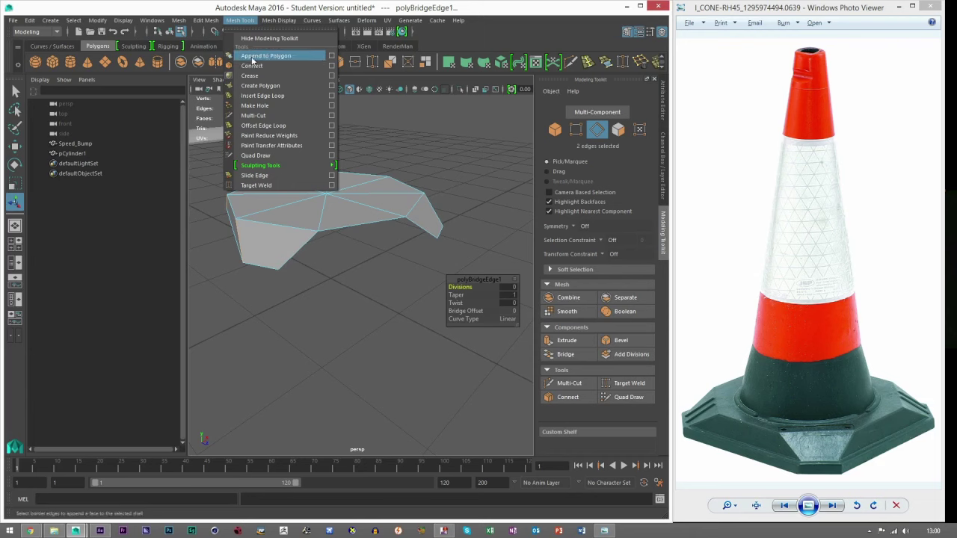
left_click(443, 94)
Step: Bridge the facing flap edges across the second gap in the base's sloping rim
middle_click_drag(331, 249, 361, 262, "alt")
scroll(361, 262, "up", 3)
left_click_drag(361, 262, 291, 255, "alt")
left_click(290, 243)
scroll(290, 247, "down", 3)
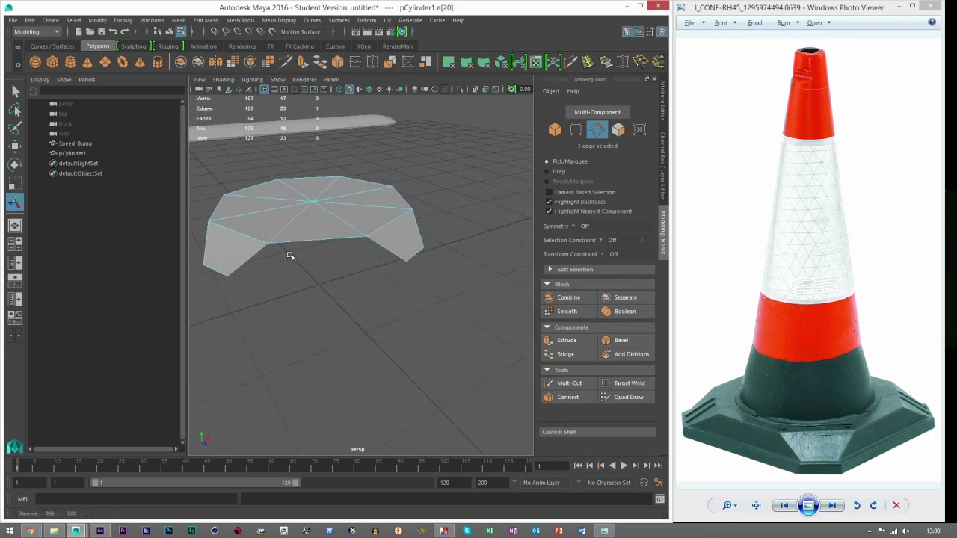
left_click(397, 246, "shift")
left_click(556, 357)
left_click_drag(359, 273, 227, 258, "alt")
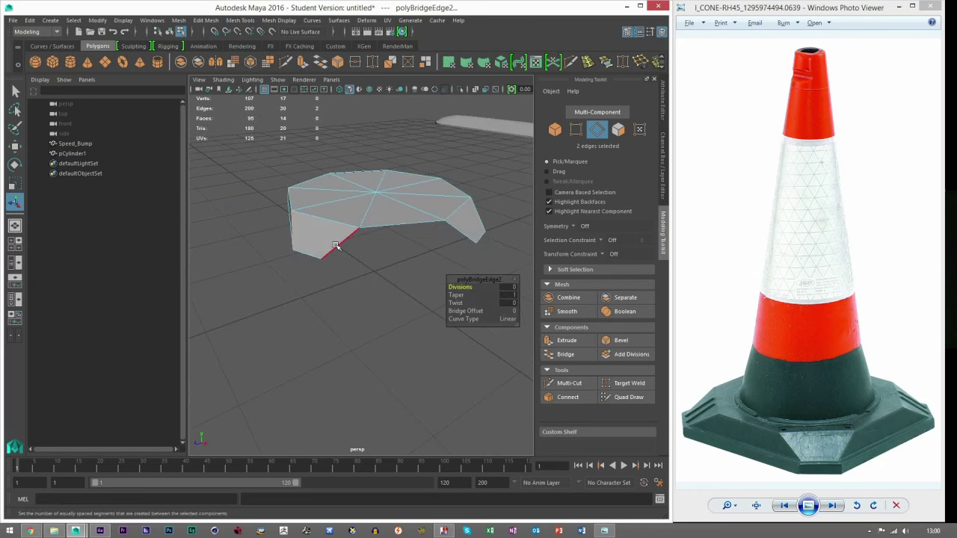
Step: Bridge the facing flap edges across the last two gaps to close the sloping rim around the octagonal base
left_click(335, 246)
left_click(472, 233, "shift")
left_click(566, 355)
left_click_drag(409, 260, 300, 265, "alt")
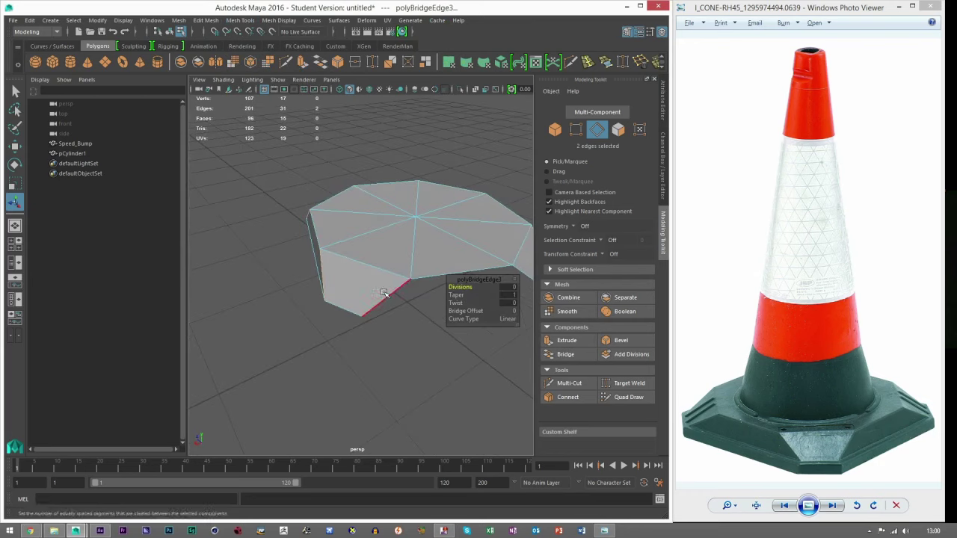
left_click(390, 293)
left_click_drag(389, 291, 323, 263, "alt")
left_click(391, 255, "shift")
left_click(565, 355)
scroll(409, 260, "down", 5)
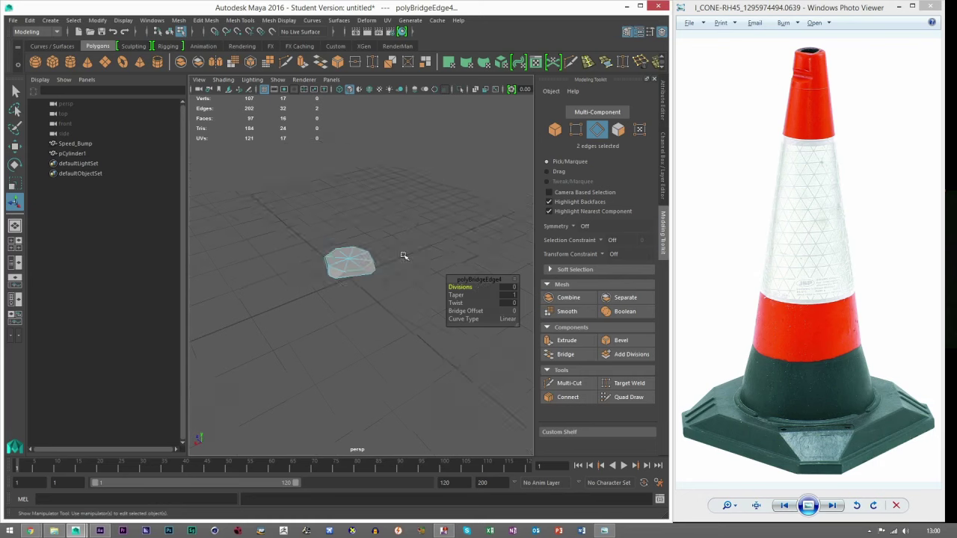
Step: Return to object mode, deselect the mesh and examine the octagonal base with its closed sloping rim
left_click_drag(404, 257, 481, 265, "alt")
scroll(417, 255, "up", 2)
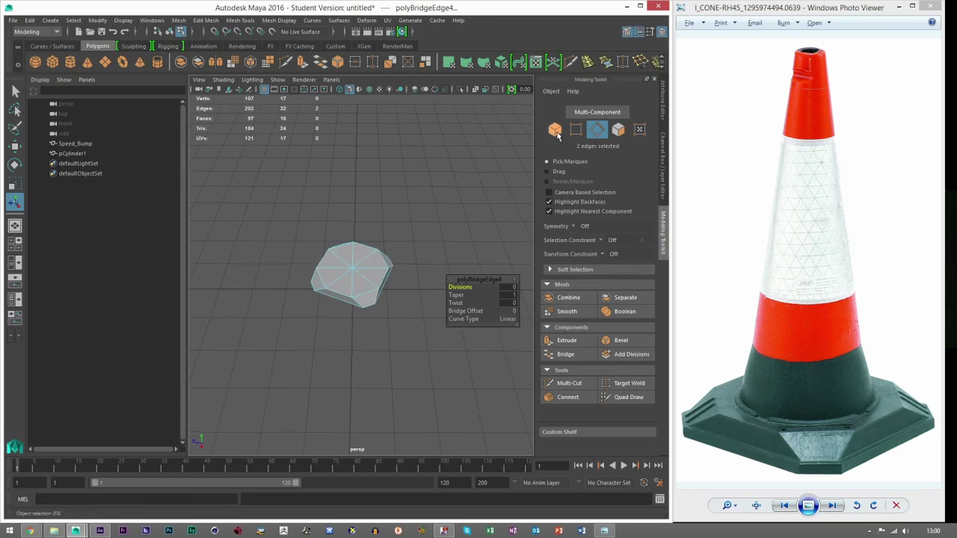
left_click(554, 131)
key("w")
scroll(408, 311, "up", 4)
scroll(420, 342, "down", 6)
left_click_drag(404, 342, 494, 333, "alt")
left_click(445, 332)
scroll(407, 334, "up", 4)
scroll(425, 310, "up", 4)
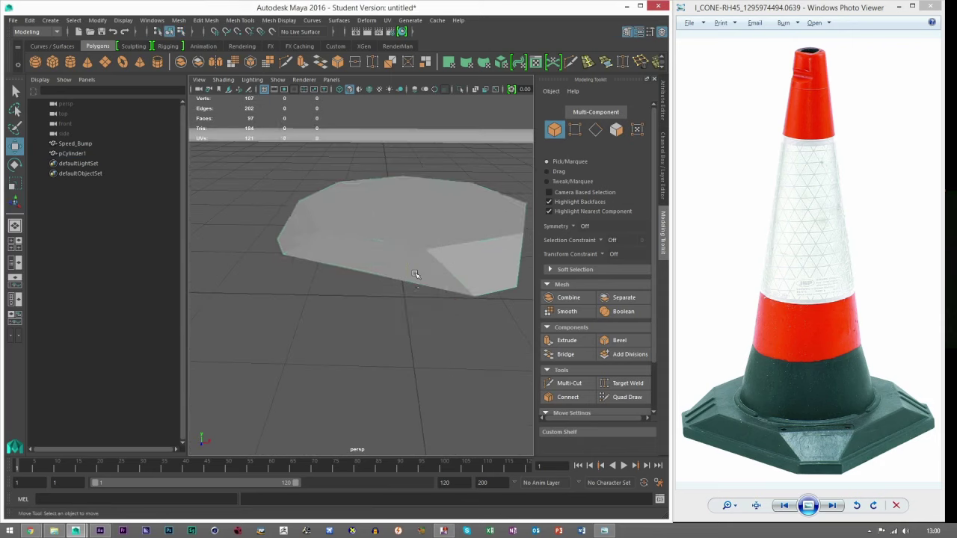
Step: Extrude the base's eight outer border edges and scale them slightly outward to form a narrow ledge
left_click(415, 274)
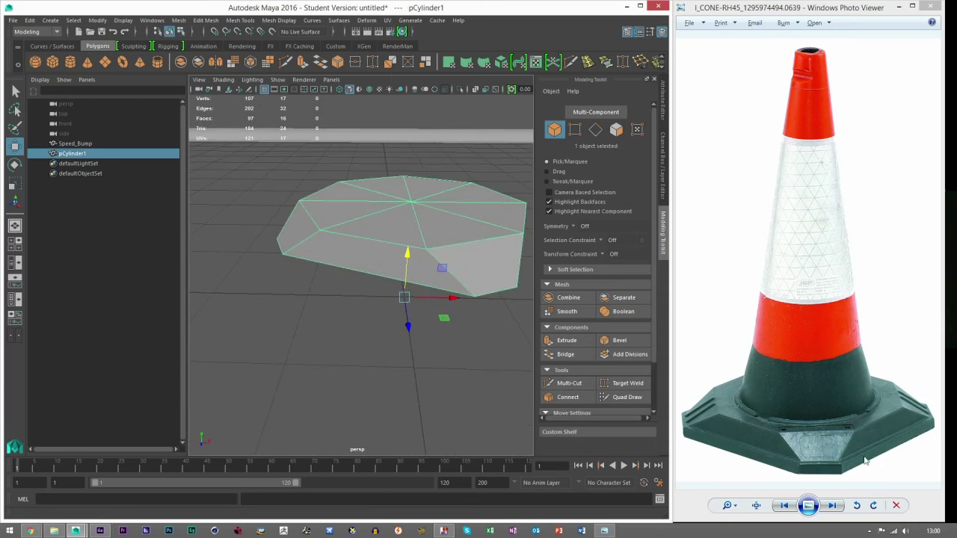
left_click(595, 130)
left_click(424, 282)
double_click(424, 281)
left_click(567, 341)
left_click_drag(449, 258, 436, 235, "alt")
key("r")
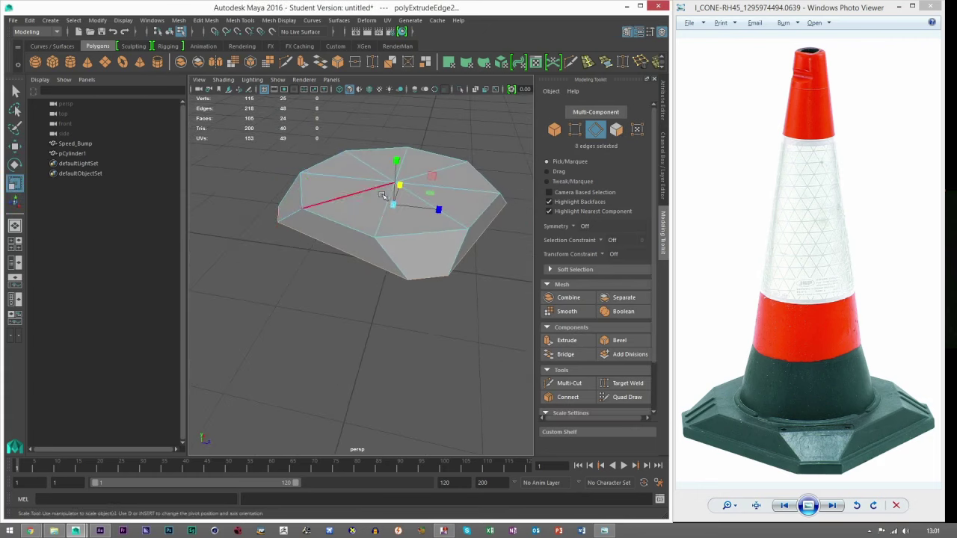
left_click_drag(392, 207, 396, 206)
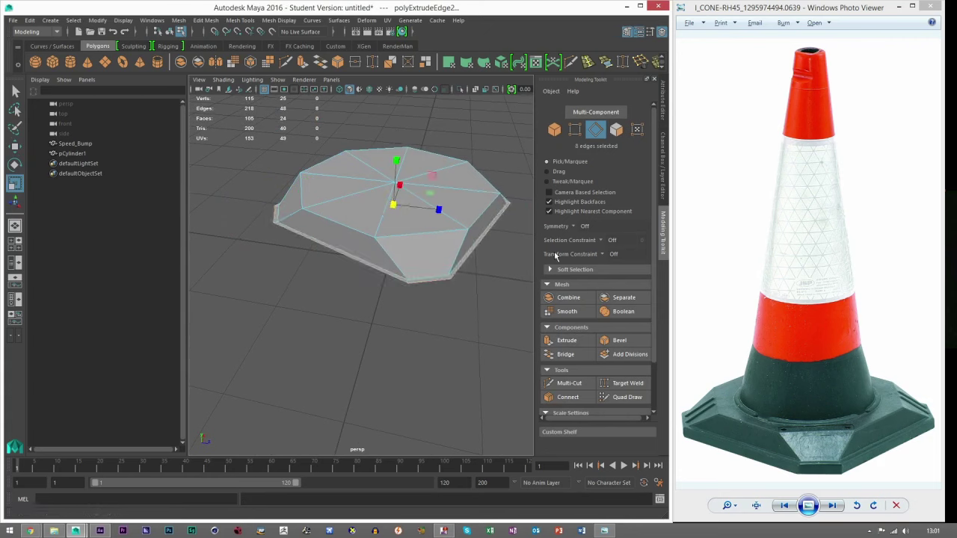
Step: Extrude the outer edge loop again, lower it to form a short vertical lip, and deselect the base in object mode
left_click(567, 340)
key("w")
left_click_drag(417, 236, 412, 210, "alt")
left_click_drag(387, 164, 393, 176)
left_click_drag(340, 213, 449, 222, "alt")
left_click(555, 130)
left_click(408, 290)
mouse_move(407, 290)
left_mouse_down("alt")
mouse_move(415, 312)
mouse_move(432, 280)
mouse_move(396, 285)
left_mouse_up("alt")
scroll(402, 296, "down", 5)
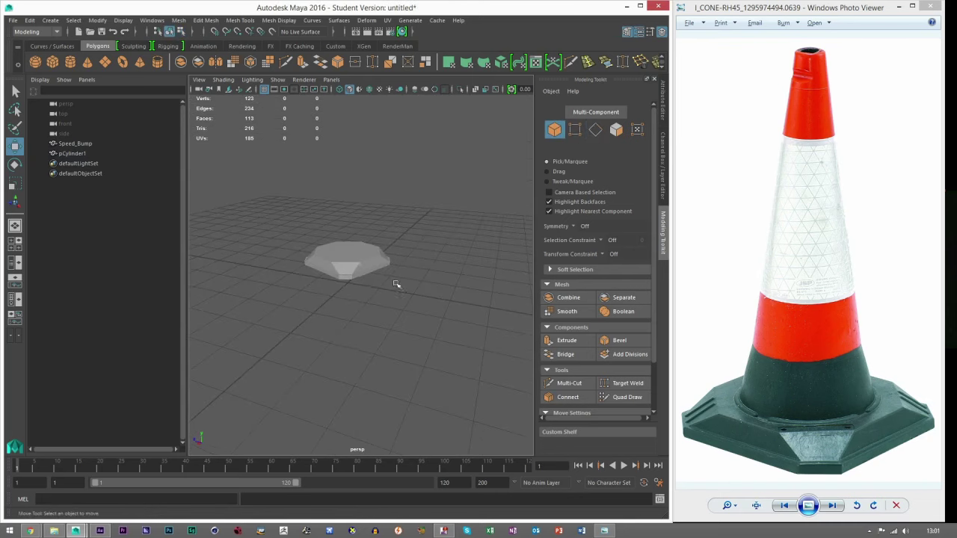
scroll(396, 284, "up", 4)
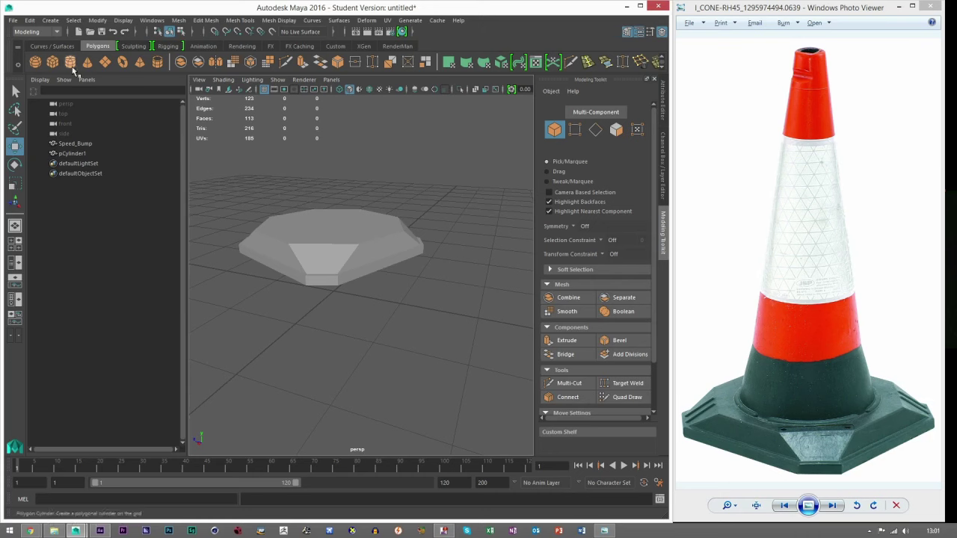
Step: Create a polygon cylinder with 10 axis subdivisions and raise it above the base to a Translate Y of about 4.055
right_click_drag(408, 224, 426, 220, "shift")
scroll(404, 266, "down", 6)
left_click_drag(352, 236, 344, 216)
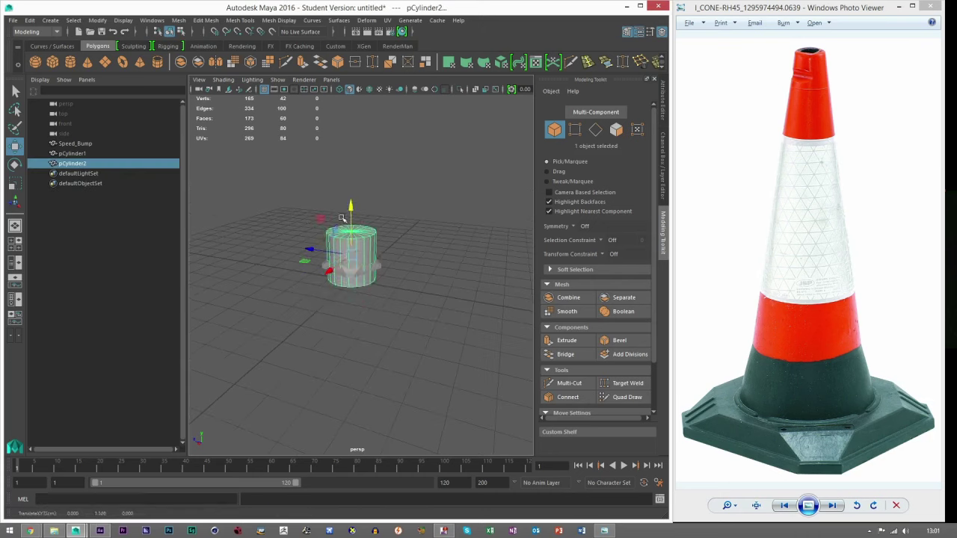
left_click(661, 166)
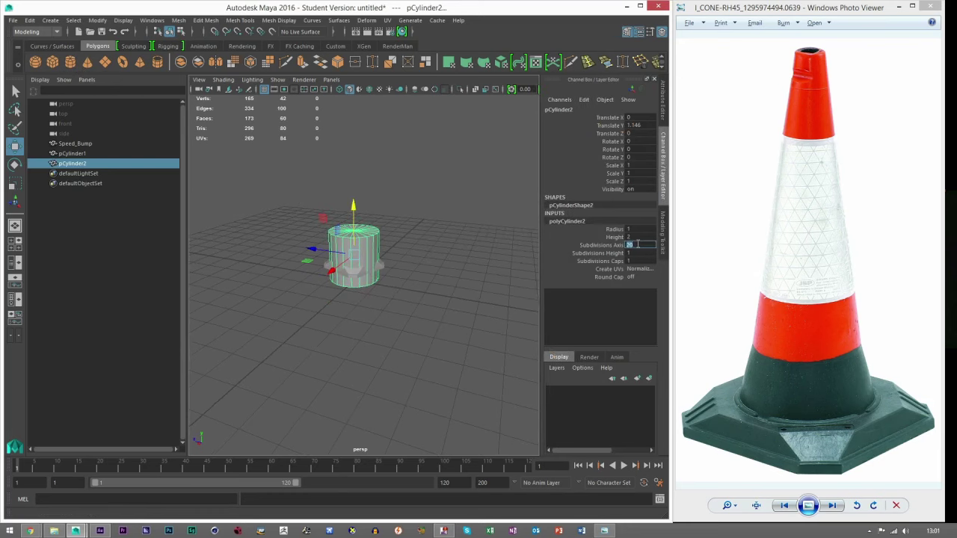
key("Return")
scroll(387, 241, "up", 5)
middle_click_drag(362, 233, 396, 253, "alt")
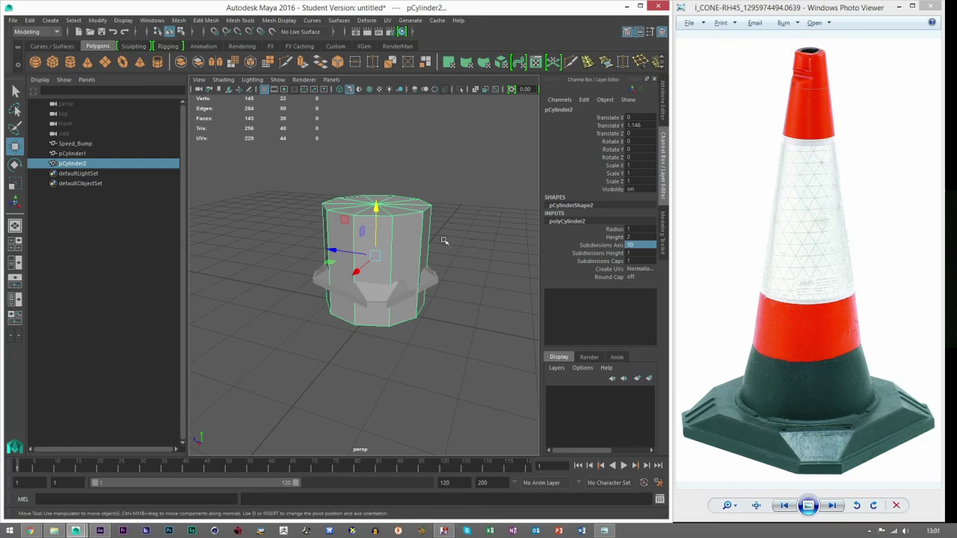
left_click_drag(399, 240, 375, 165, "alt")
scroll(416, 281, "down", 5)
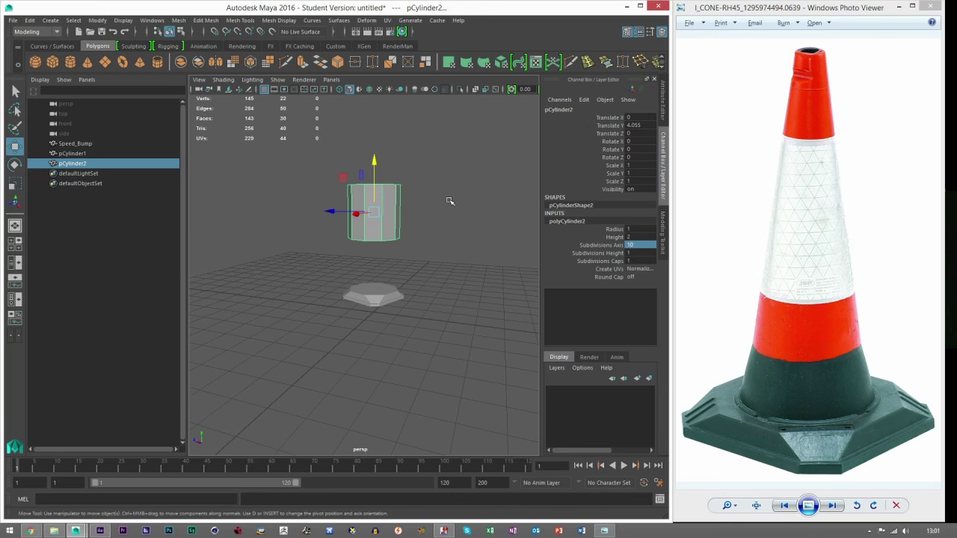
key("Insert")
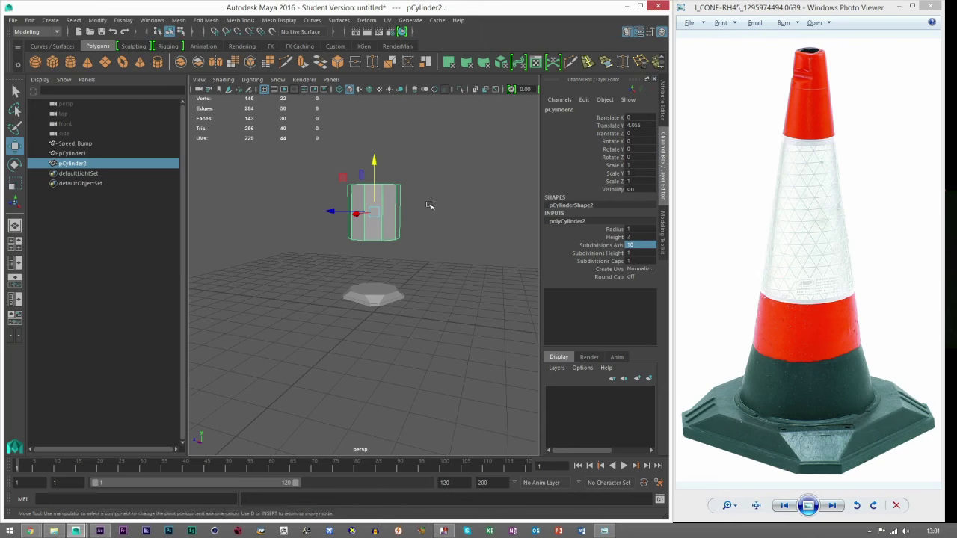
key("Insert")
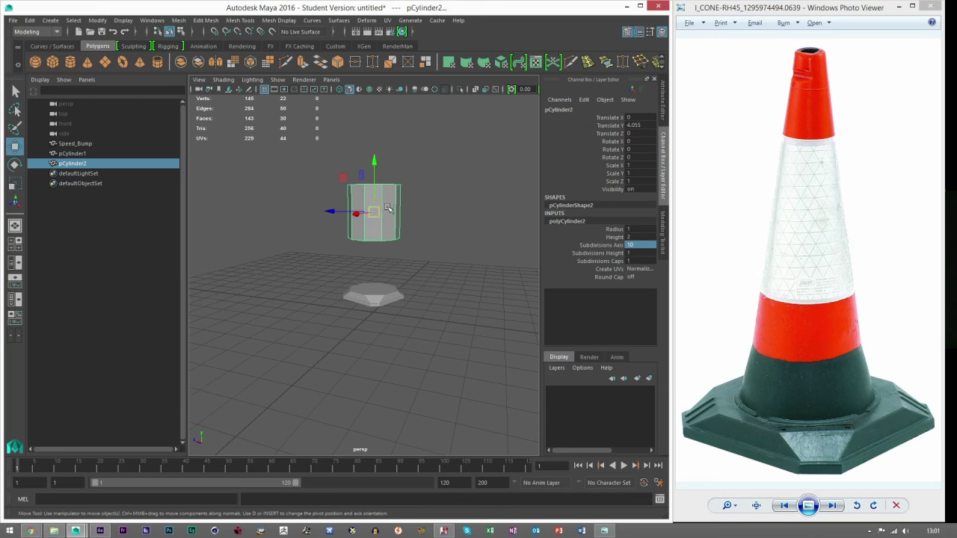
key("d")
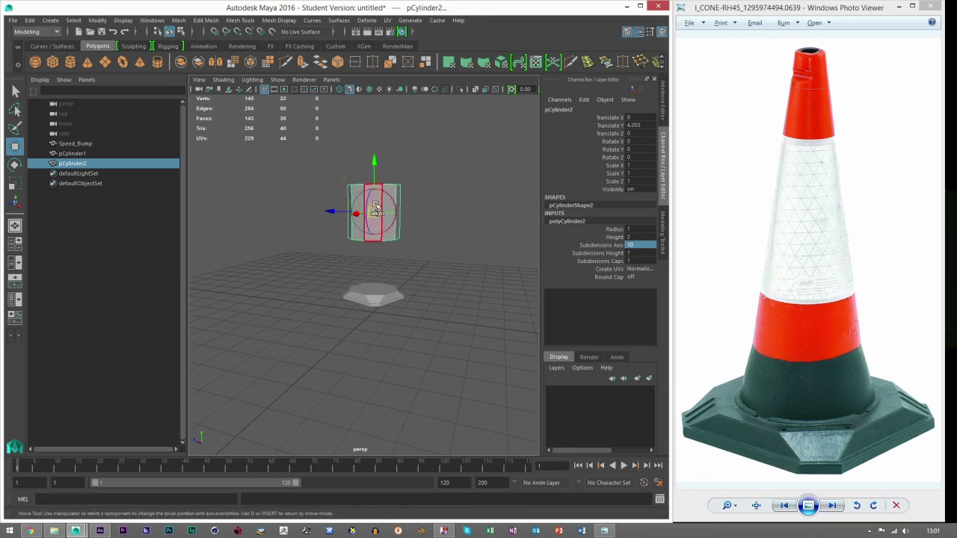
left_click_drag(374, 163, 374, 228)
key("ctrl+z")
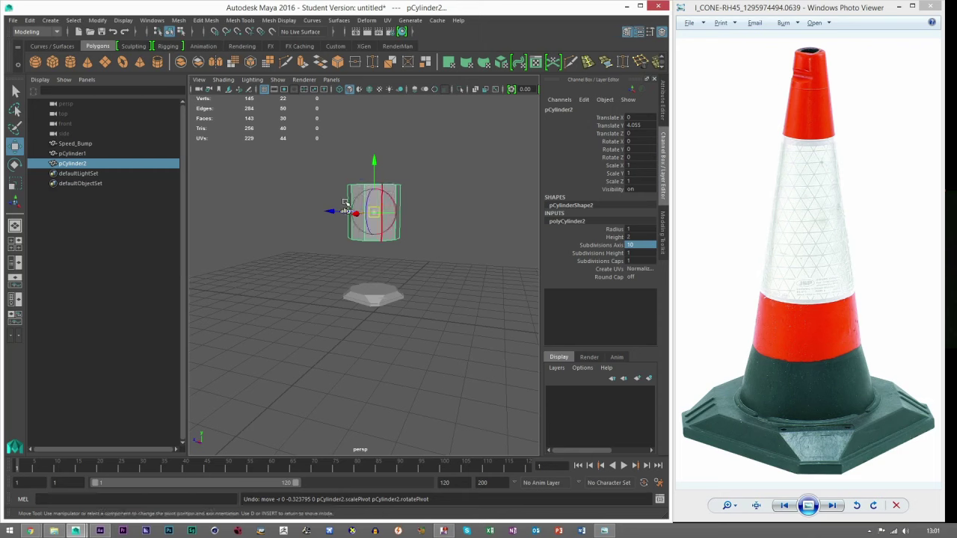
Step: Snap the cylinder's pivot down to the centre of its bottom face
key("d")
left_click_drag(374, 161, 394, 238)
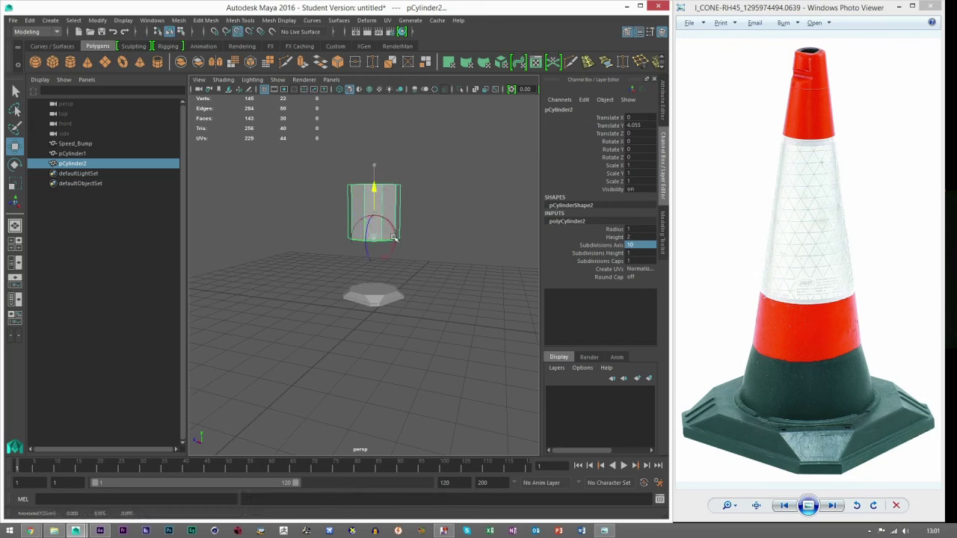
scroll(367, 204, "up", 3)
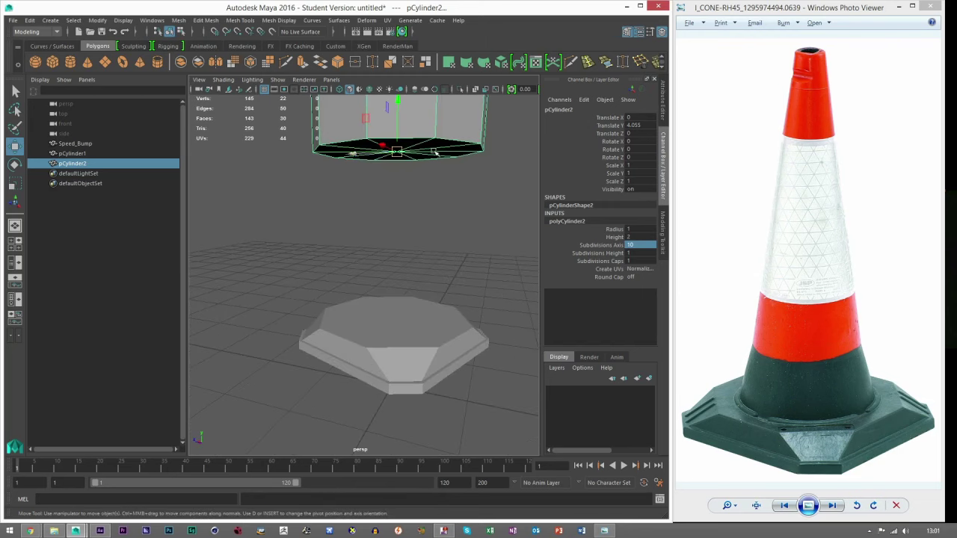
scroll(420, 187, "down", 2)
middle_click_drag(419, 204, 383, 178, "alt")
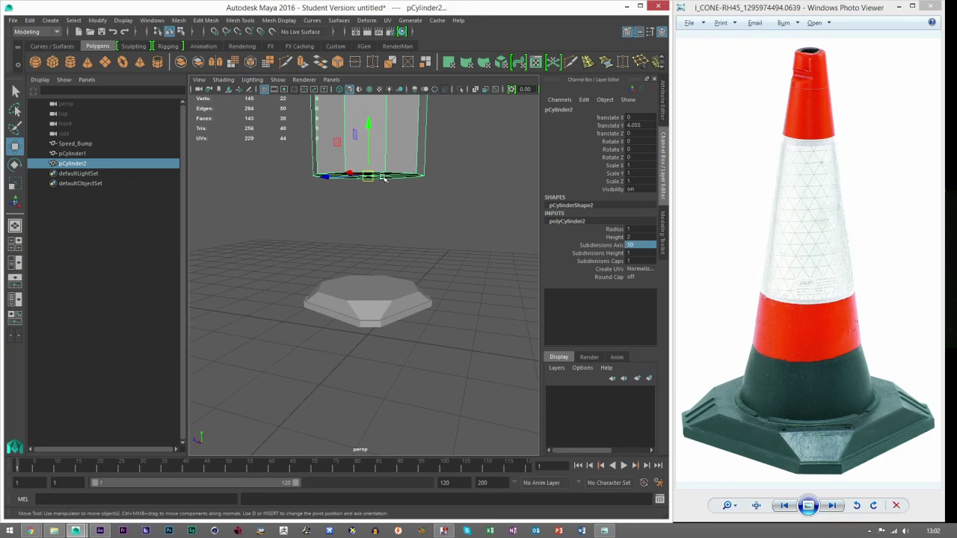
Step: Snap the cylinder down onto the octagonal base at a Translate Y of 2
left_click_drag(379, 144, 404, 246)
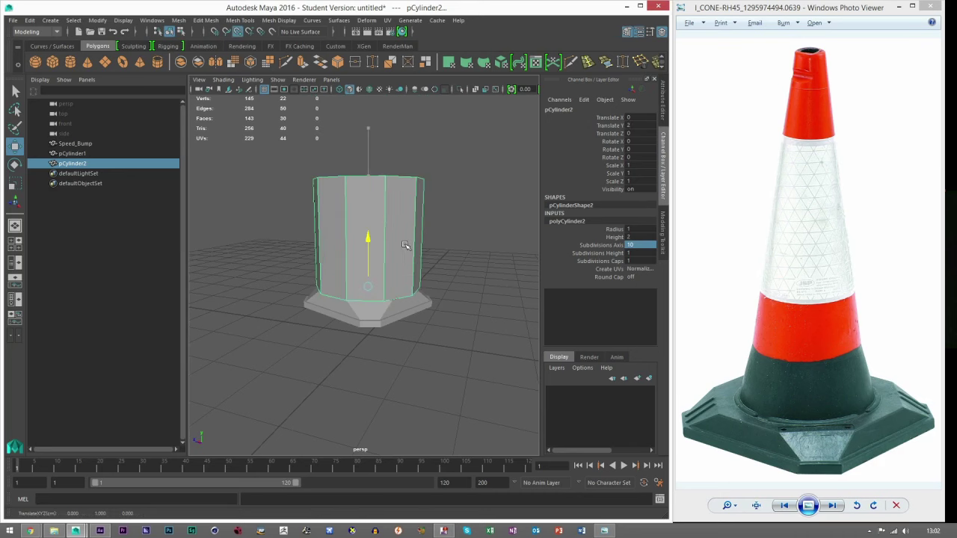
scroll(400, 261, "up", 4)
left_click(381, 279)
left_click(404, 261)
left_click(413, 278)
left_click(415, 259)
left_click_drag(415, 259, 372, 287, "alt")
scroll(378, 288, "down", 5)
Step: Scale the cylinder evenly in X and Z to fit within the base's flat top, with wireframe on shaded displayed
key("r")
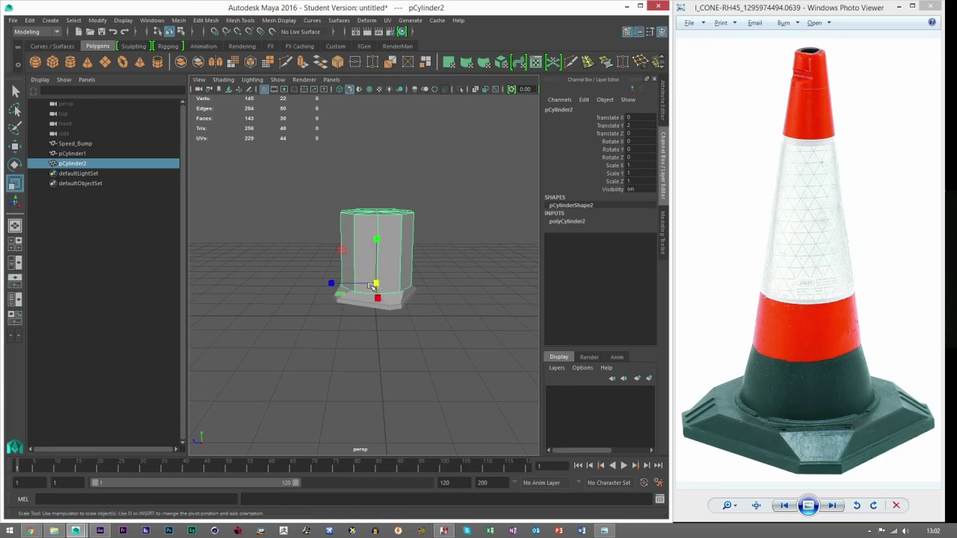
scroll(374, 299, "up", 8)
scroll(373, 326, "down", 8)
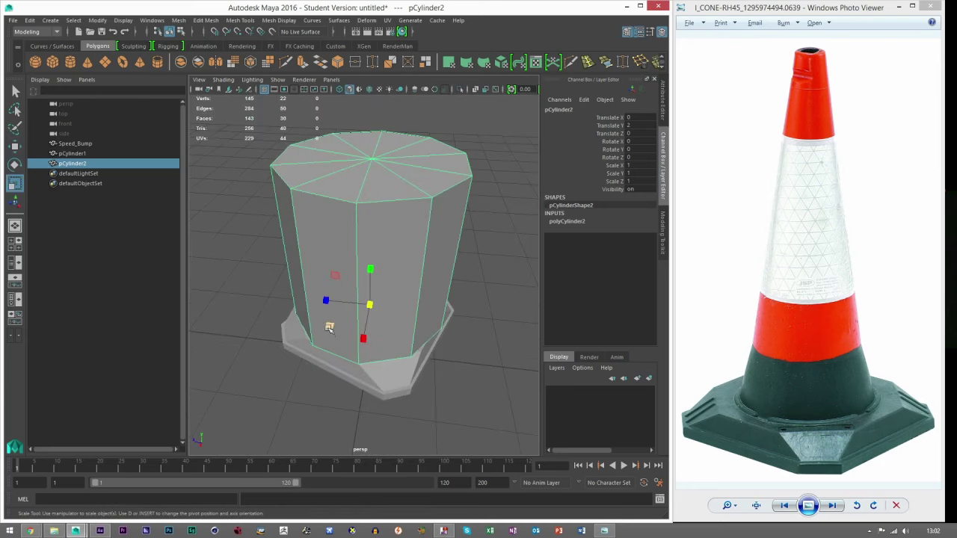
left_click_drag(330, 325, 442, 322)
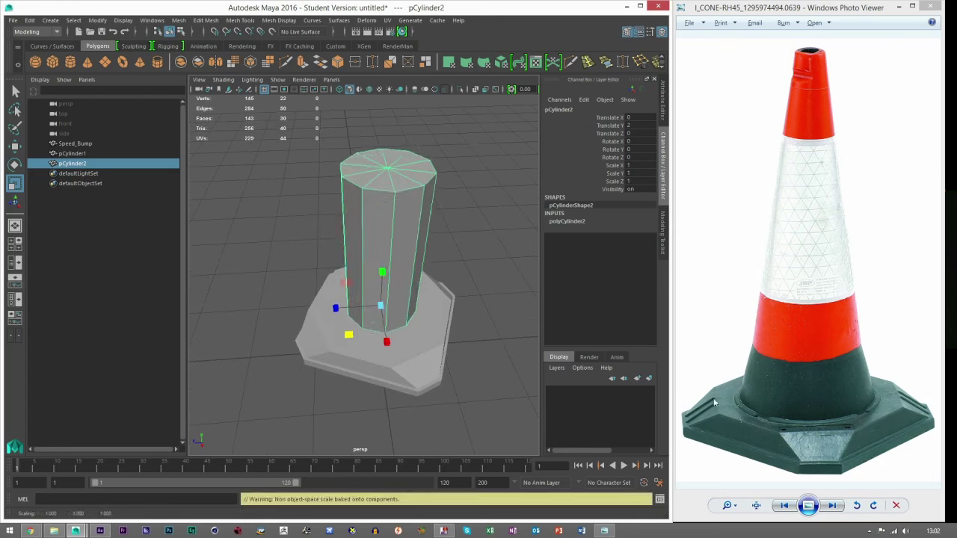
left_click_drag(349, 338, 268, 169)
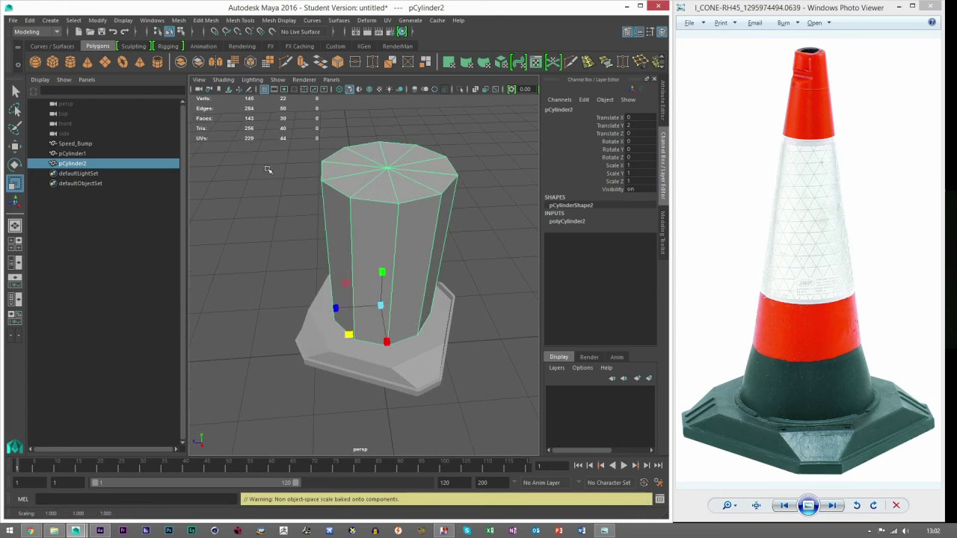
left_click(370, 89)
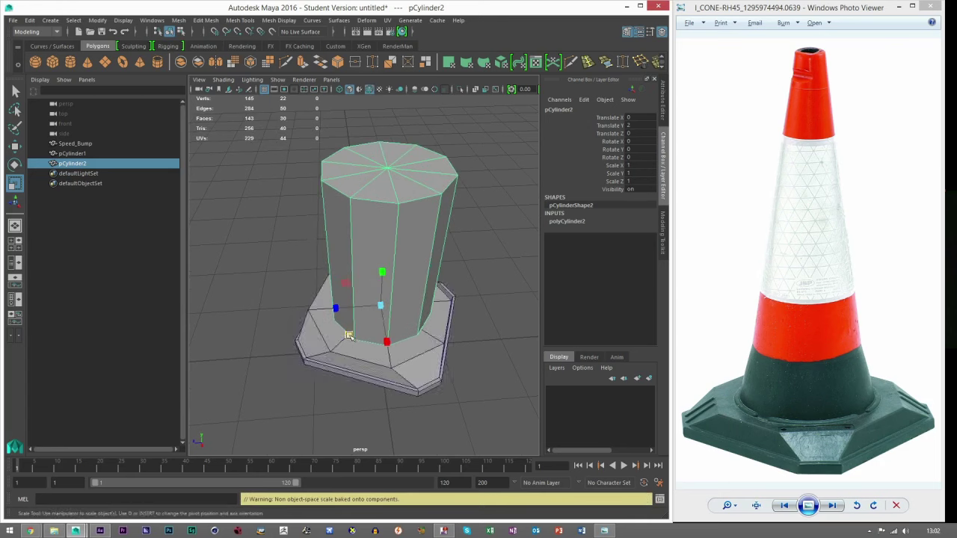
left_click_drag(349, 334, 476, 266)
scroll(374, 333, "down", 5)
Step: Raise the cylinder's top ring of vertices to stretch it into a tall column
left_click(661, 239)
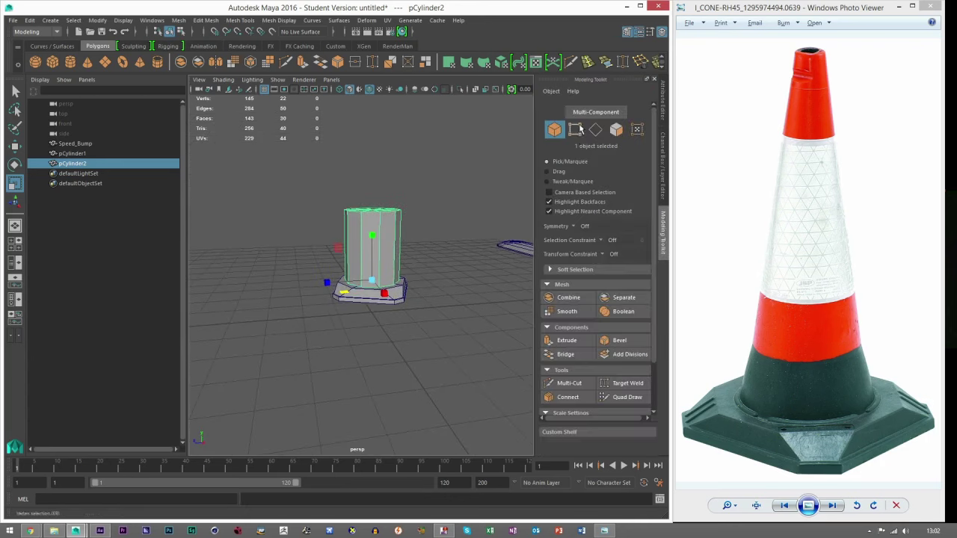
left_click(575, 129)
left_click_drag(285, 164, 451, 257)
key("w")
scroll(453, 249, "down", 5)
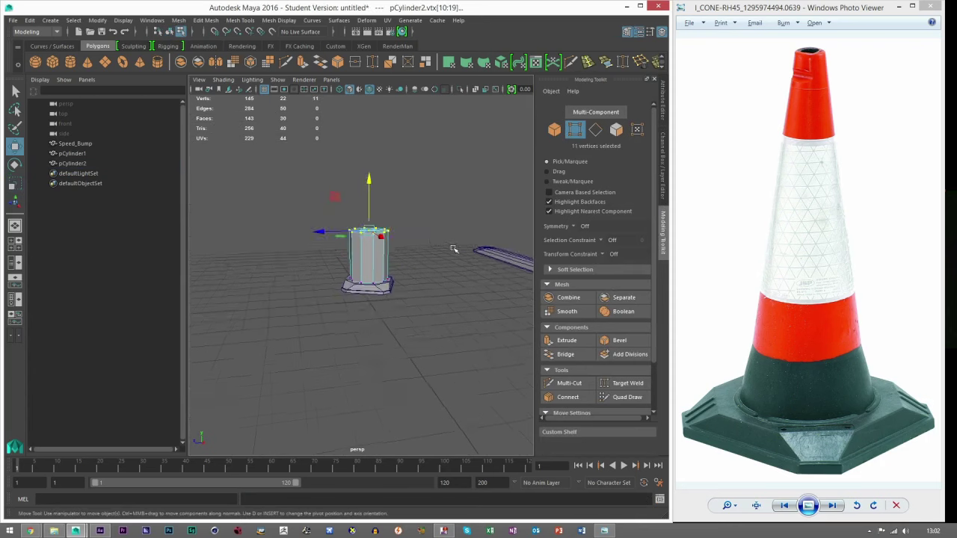
scroll(389, 258, "up", 5)
middle_click_drag(401, 261, 402, 294, "alt")
left_click_drag(402, 294, 387, 143, "alt")
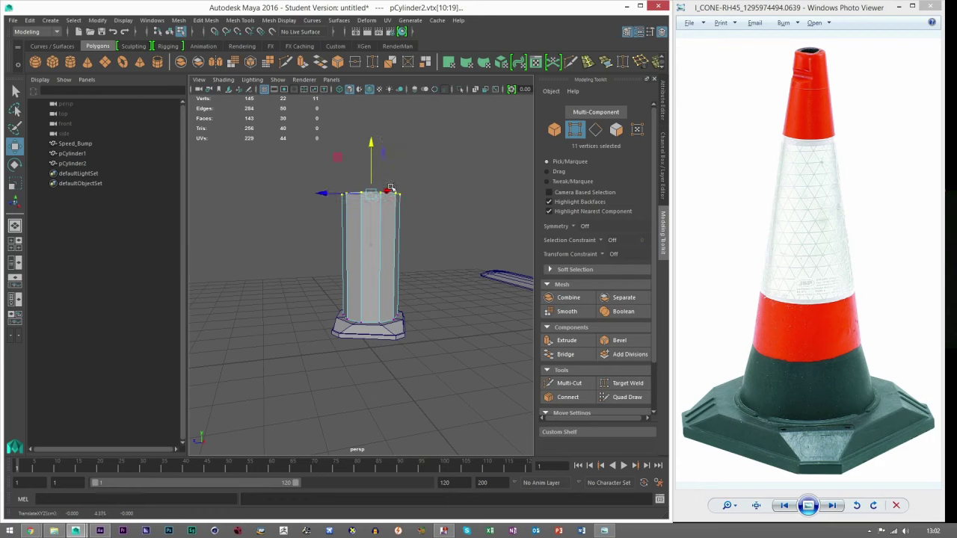
Step: Scale the top vertices inward to taper the column into a cone with a narrow tip, and leave vertex mode
key("r")
left_click_drag(395, 214, 338, 223, "alt")
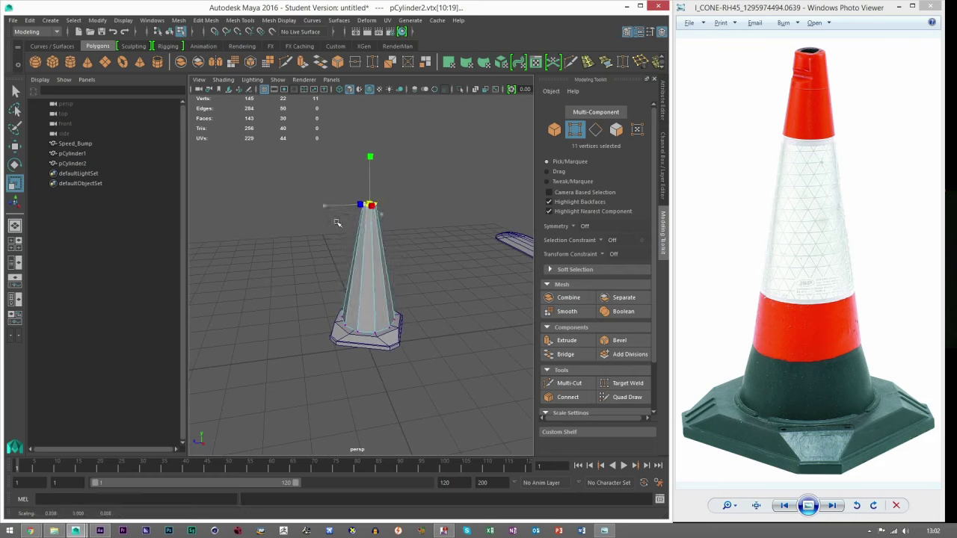
right_click_drag(358, 223, 385, 253, "alt")
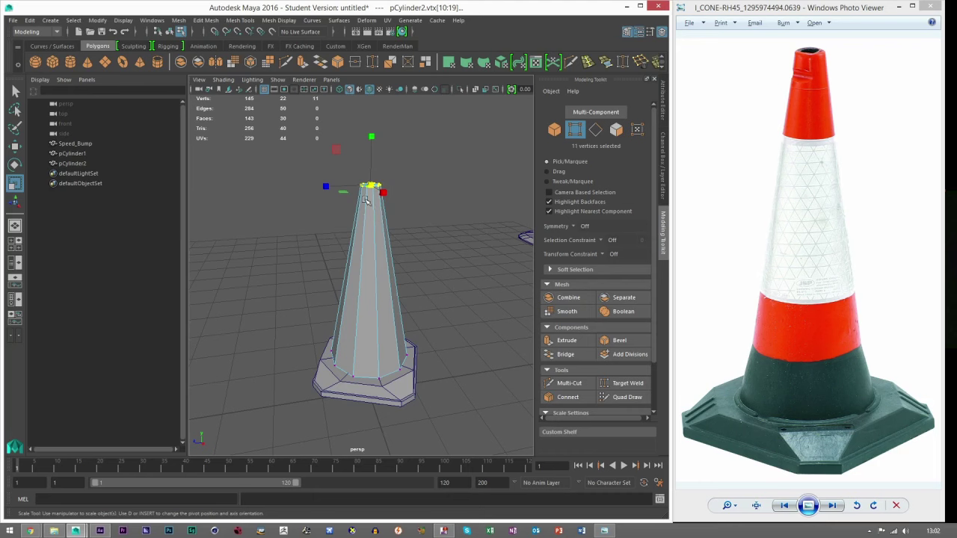
left_click(555, 130)
Step: Scale the cone body's bottom vertices slightly inward where they meet the base, and deselect it in object mode
right_click_drag(454, 225, 434, 249, "alt")
left_click(575, 135)
right_click_drag(419, 336, 454, 418, "alt")
left_click_drag(465, 424, 252, 280)
right_click_drag(385, 357, 371, 385, "alt")
left_click_drag(371, 389, 365, 389)
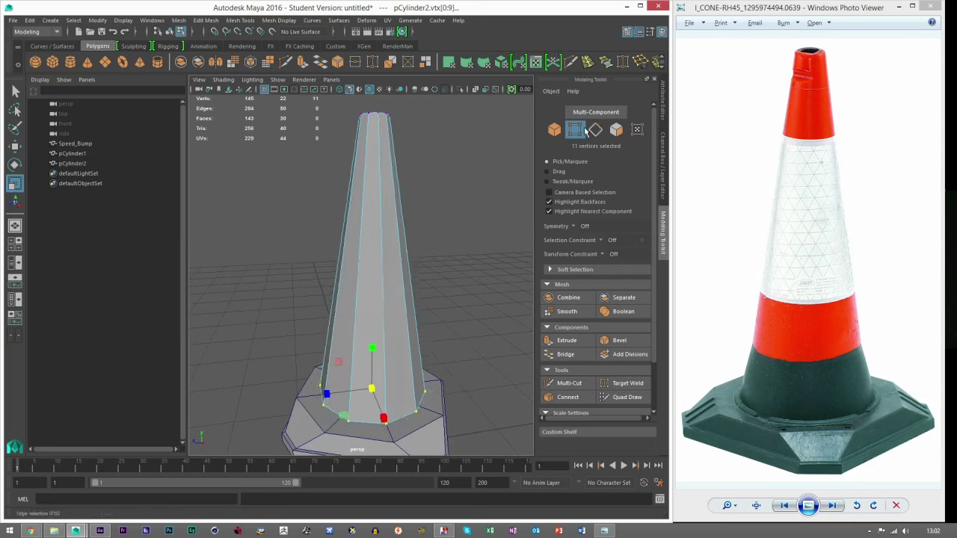
left_click(554, 130)
left_click(453, 167)
right_click_drag(454, 168, 414, 212, "alt")
left_click_drag(414, 212, 396, 207, "alt")
right_click_drag(396, 207, 407, 286, "alt")
left_click_drag(407, 285, 353, 262, "alt")
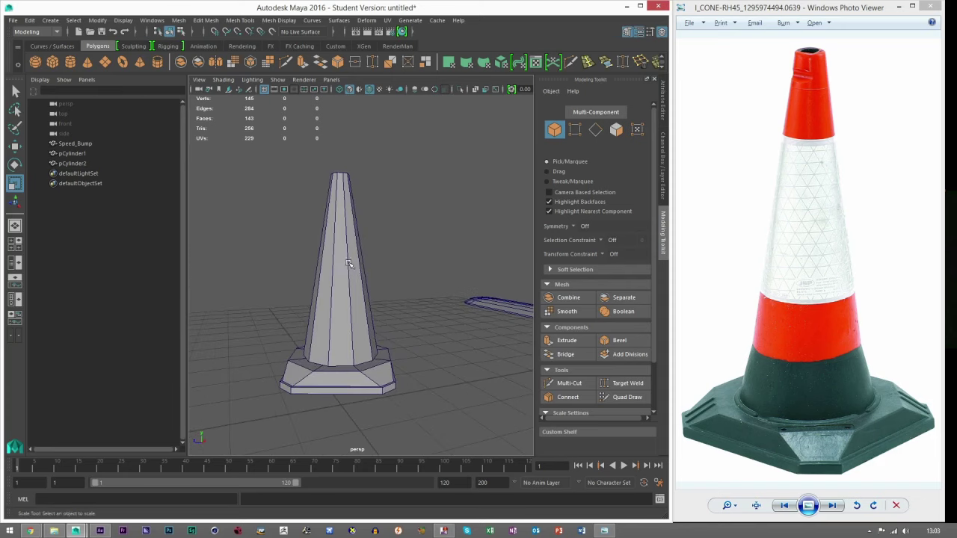
Step: Raise the cone's top vertices slightly to make it taller, and return to object mode with the cone body selected
left_click(352, 262)
left_click(576, 129)
middle_click_drag(292, 148, 301, 165, "alt")
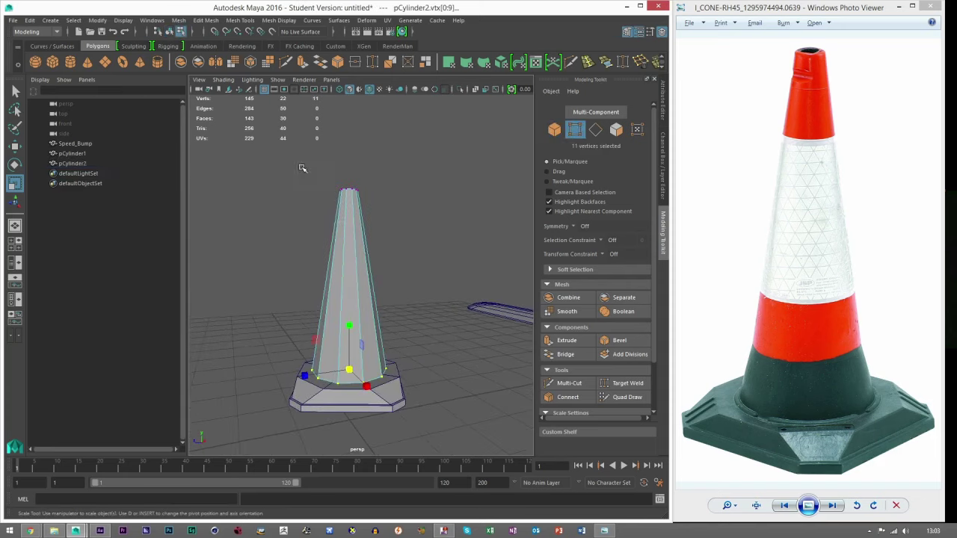
left_click_drag(300, 164, 383, 205)
key("w")
middle_click_drag(349, 149, 356, 171, "alt")
left_click_drag(356, 169, 366, 150)
left_click(554, 130)
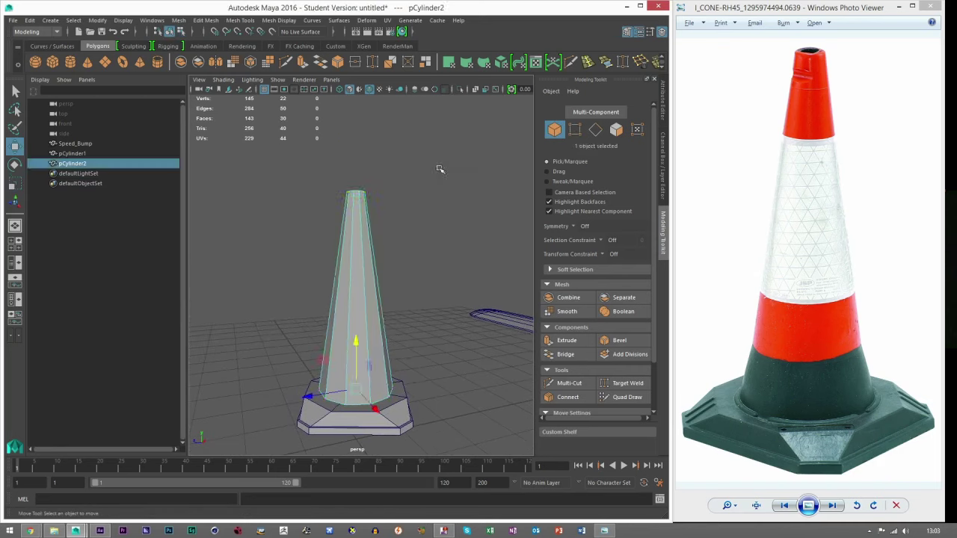
left_click(439, 169)
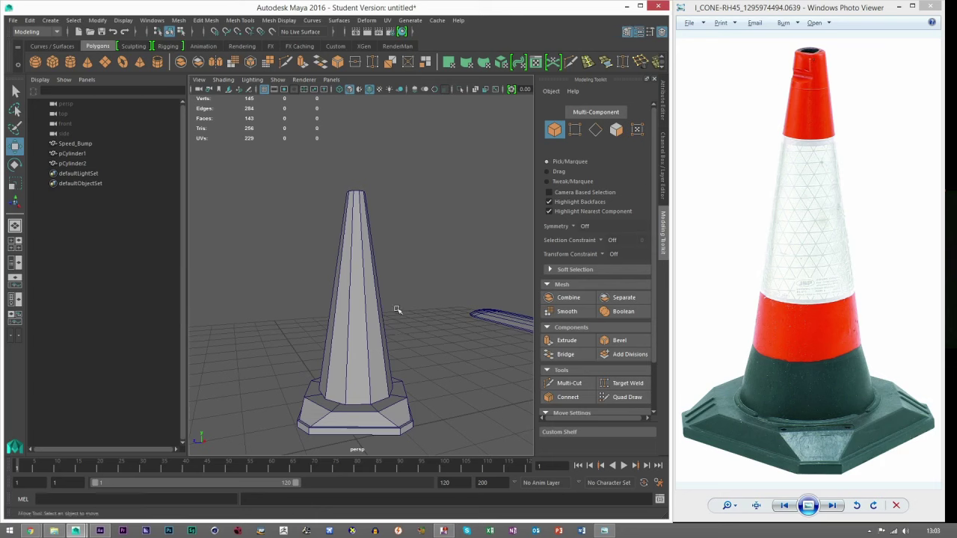
left_click(369, 323)
key("f")
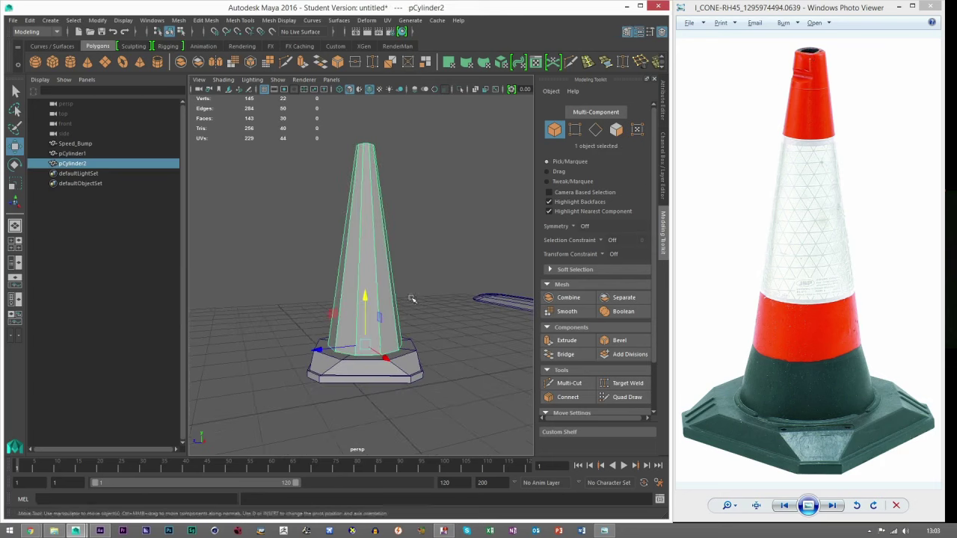
Step: Soften the ten vertical side edges of the cone body, and return to object mode with nothing selected
left_click(595, 132)
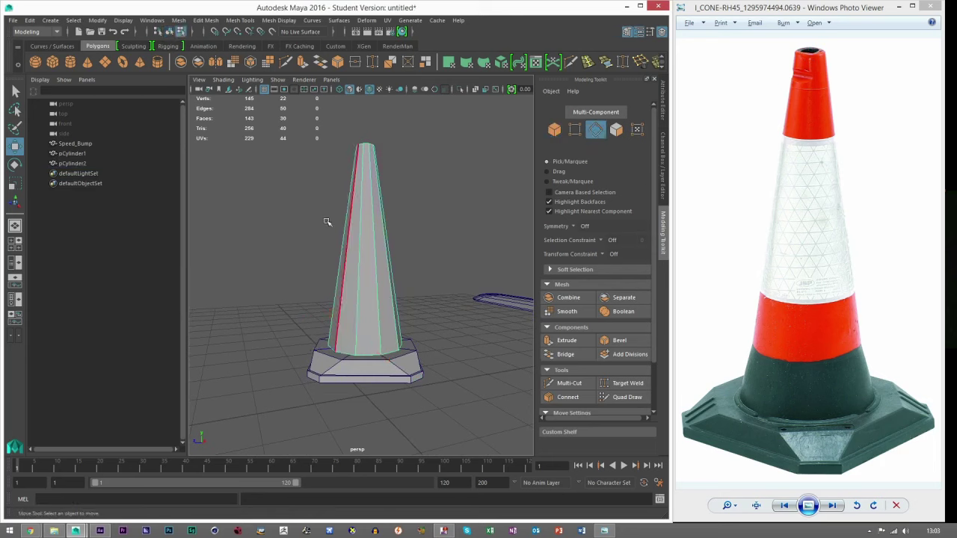
double_click(398, 233)
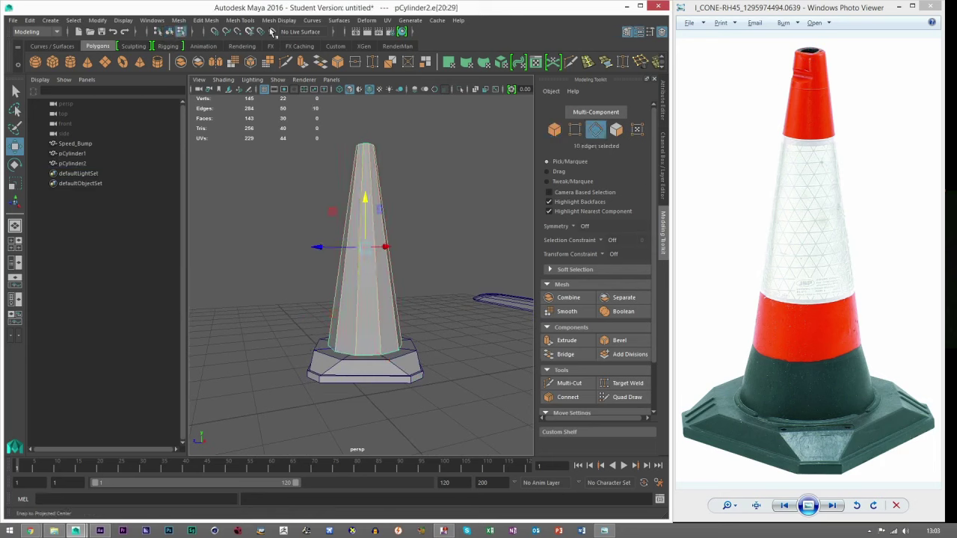
left_click(278, 20)
left_click(295, 118)
key("r")
left_click(555, 130)
left_click(473, 174)
left_click_drag(394, 306, 383, 308, "alt")
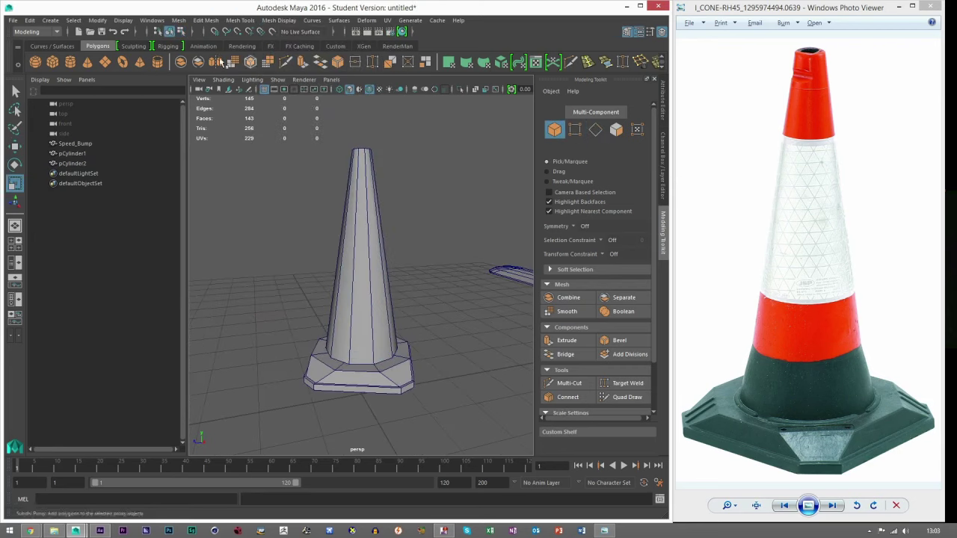
Step: Turn off the wireframe overlay on the shaded models and bring the underside of the cone's base into view
left_click(369, 90)
scroll(417, 346, "up", 6)
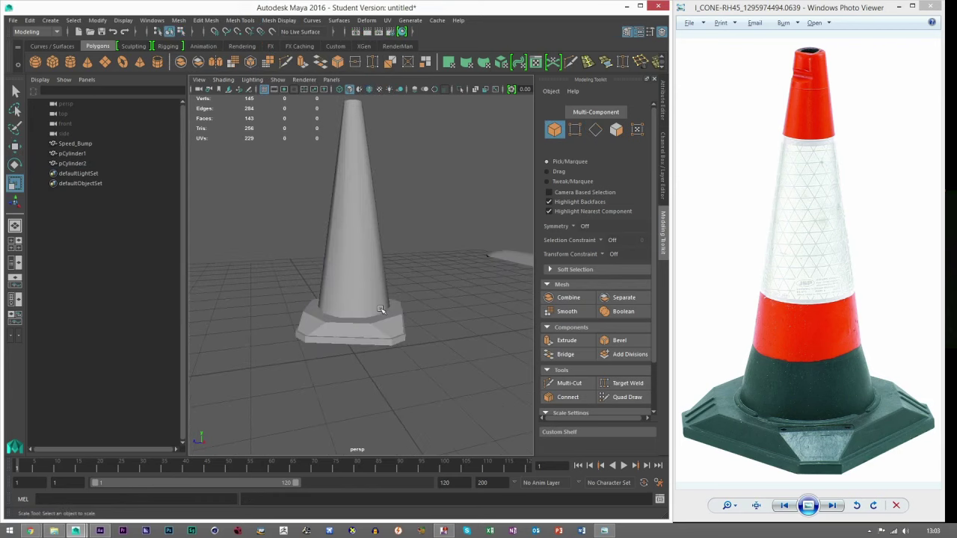
left_click_drag(394, 340, 359, 302, "alt")
Step: Delete the ten bottom cap faces of the cone body inside the base, and return to object mode
left_click(331, 242)
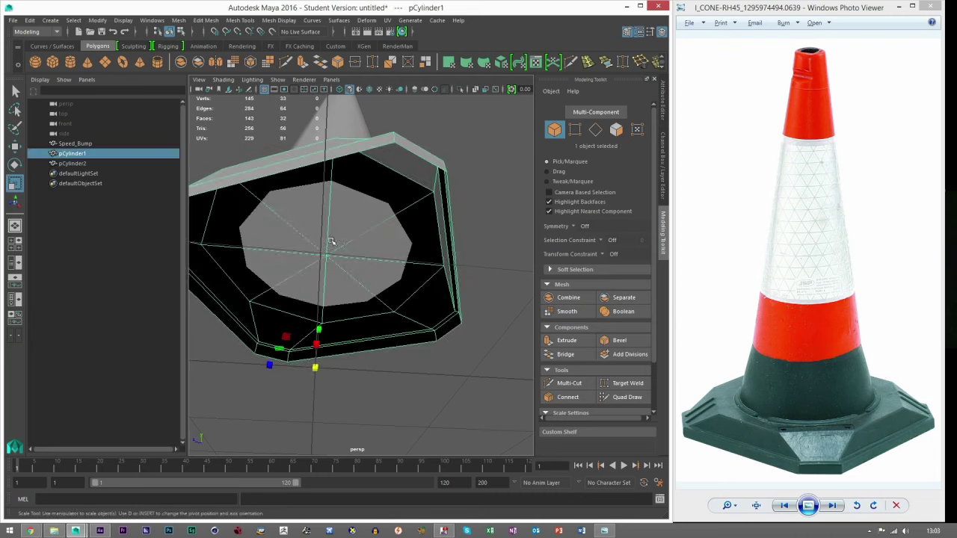
left_click(326, 133)
left_click(617, 131)
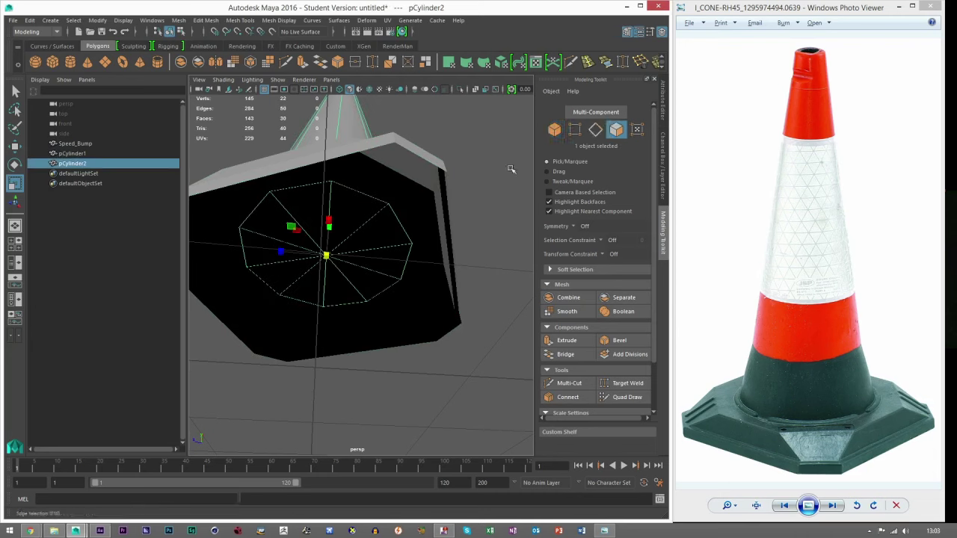
left_click(557, 172)
mouse_move(329, 198)
left_mouse_down()
mouse_move(301, 242)
mouse_move(345, 246)
left_mouse_up()
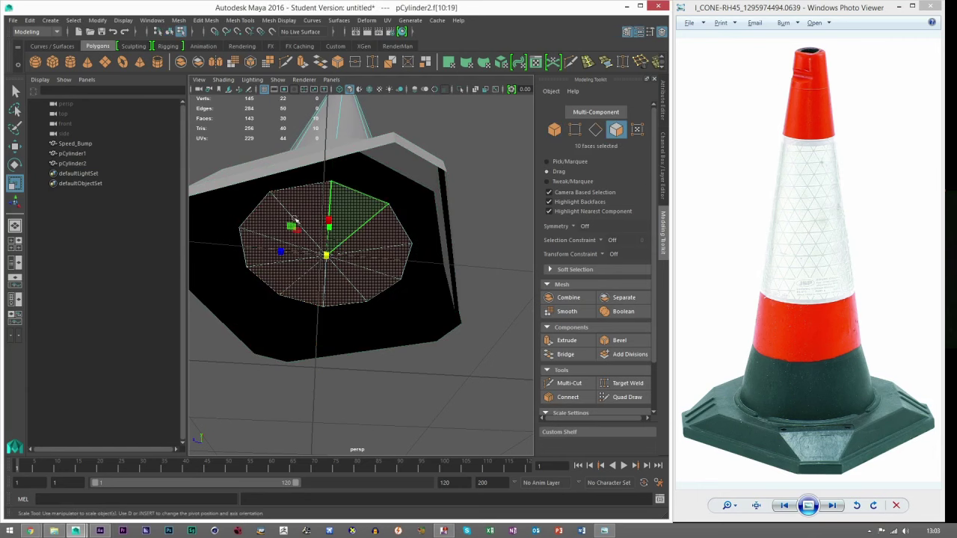
key("Delete")
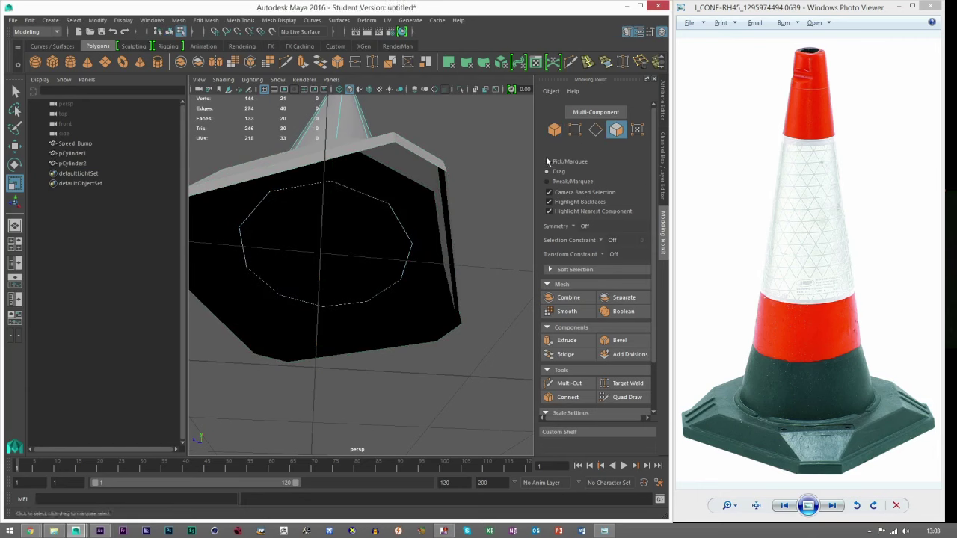
left_click(555, 132)
Step: Select the cone body together with its octagonal base and combine them into a single mesh
left_click_drag(328, 216, 449, 366, "alt")
scroll(340, 258, "down", 5)
scroll(449, 367, "up", 5)
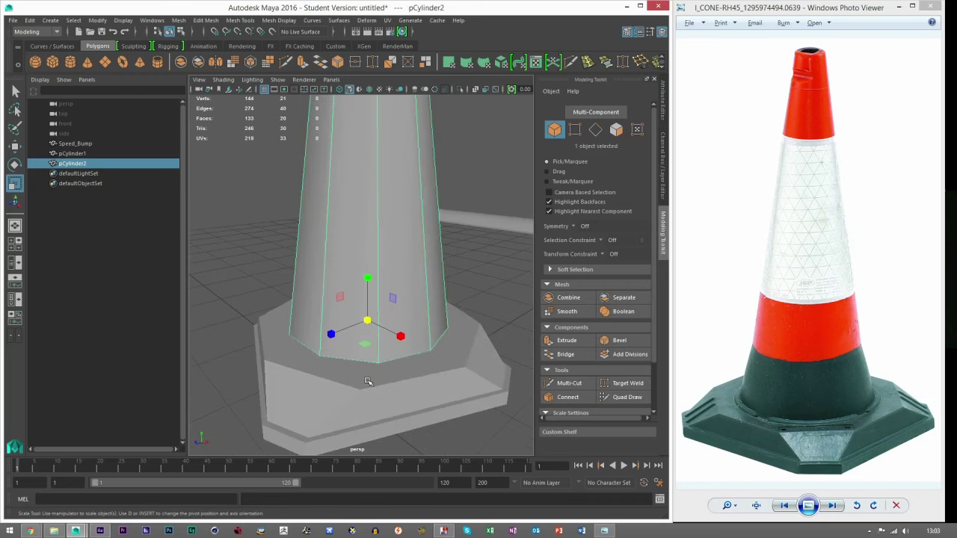
left_click(366, 381)
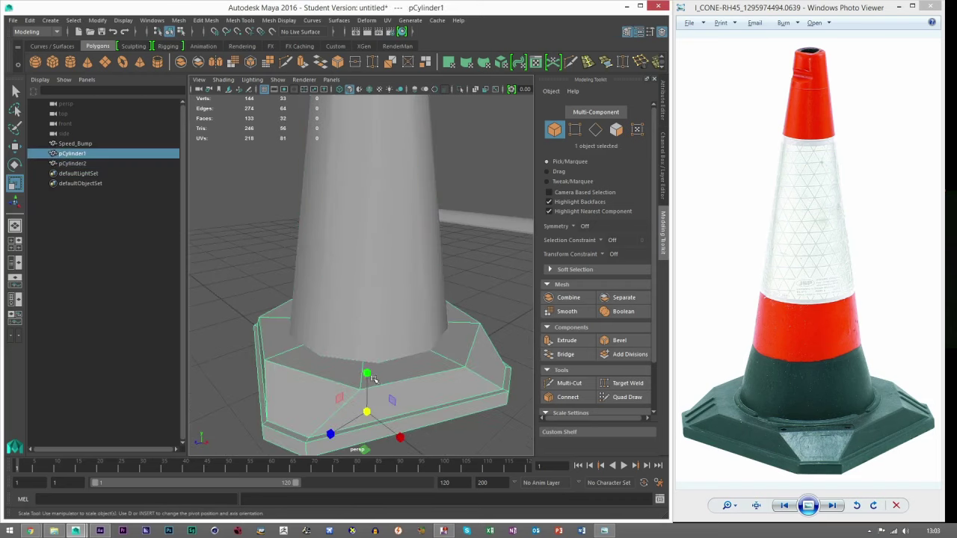
left_click(395, 318, "shift")
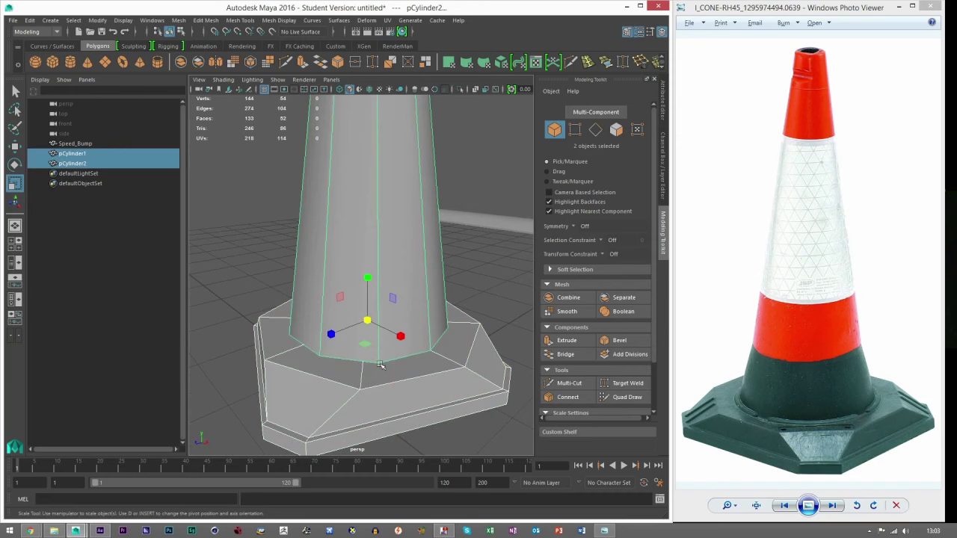
left_click_drag(363, 378, 367, 383, "alt")
left_click(265, 316)
left_click(426, 347)
left_click_drag(426, 346, 390, 320, "alt")
key("w")
left_click(459, 288)
scroll(408, 332, "down", 3)
left_click_drag(425, 366, 305, 266)
left_click(182, 21)
left_click(198, 52)
Step: Delete all construction history in the scene and rename the combined mesh as Cone
left_click(29, 20)
mouse_move(61, 148)
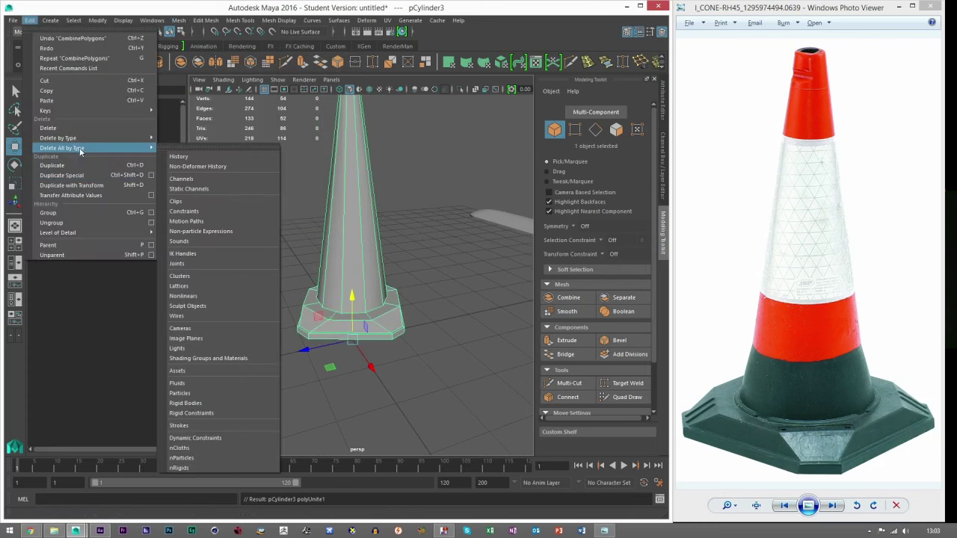
left_click(178, 160)
double_click(72, 153)
type("d")
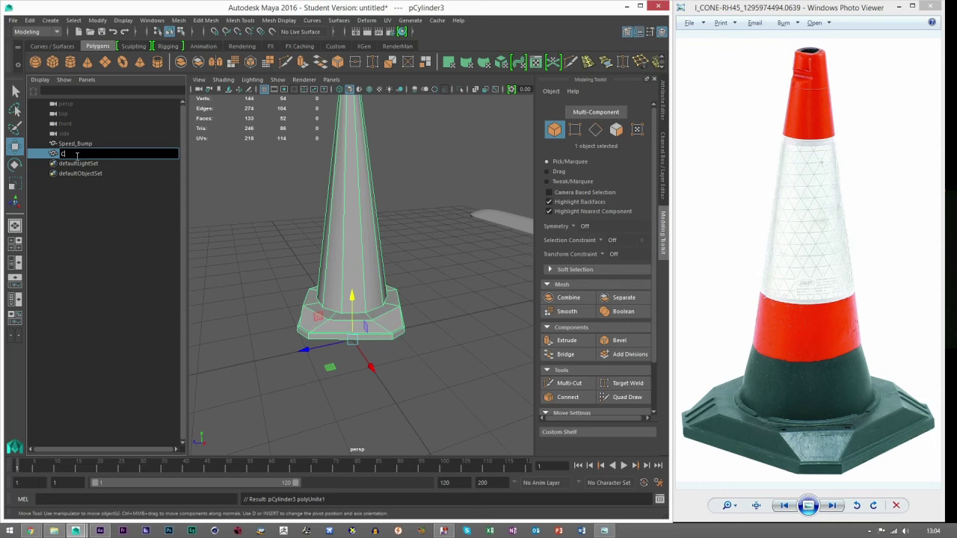
key("Return")
left_click(242, 184)
Step: Check the Cone mesh with Cleanup set to select faces with more than 4 sides, and close its options
left_click(367, 300)
scroll(376, 300, "down", 5)
left_click_drag(378, 301, 458, 306, "alt")
left_click(397, 339)
scroll(397, 342, "up", 6)
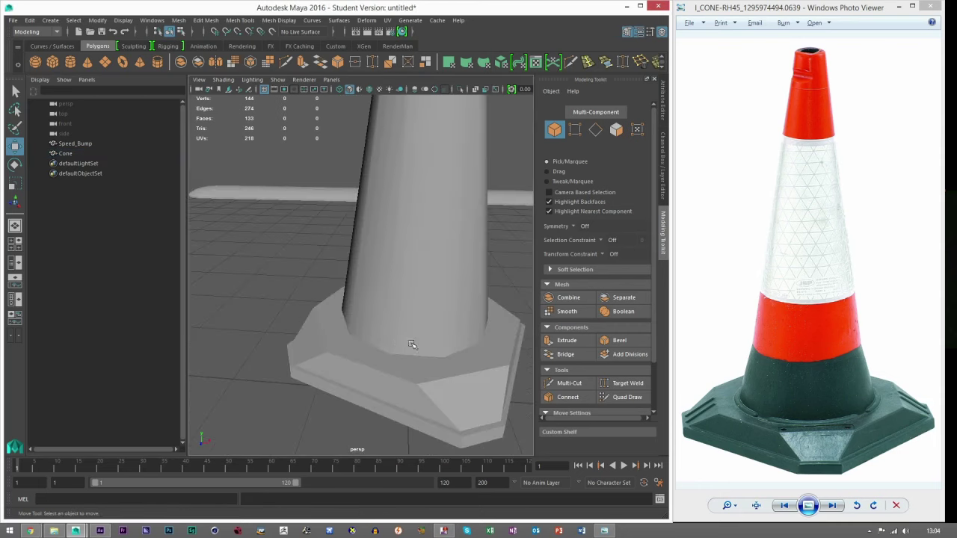
left_click(418, 353)
scroll(450, 351, "down", 3)
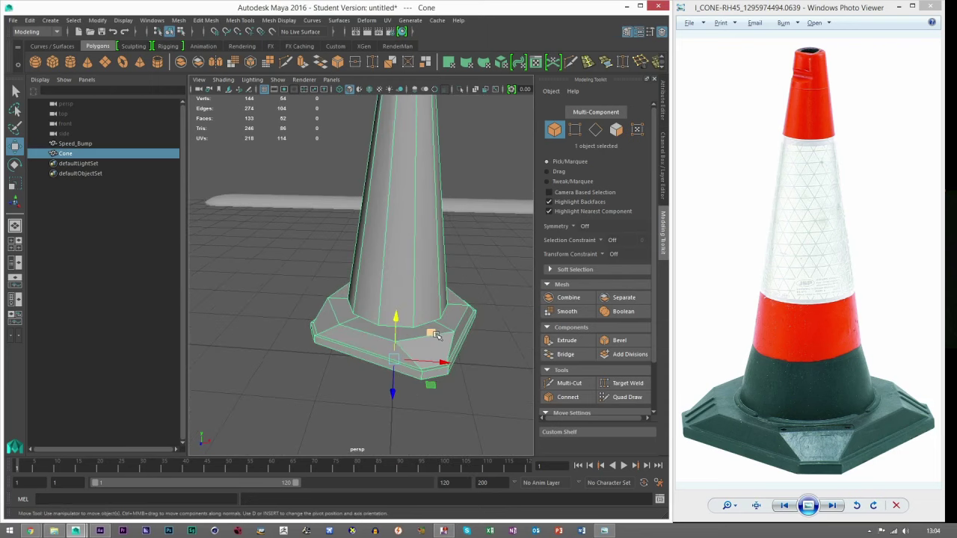
left_click(179, 20)
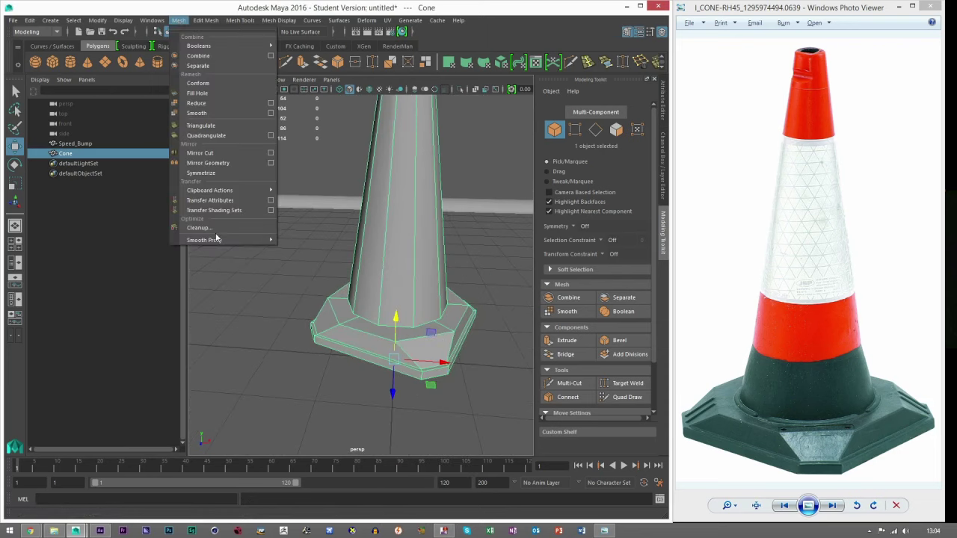
left_click(209, 227)
left_click(430, 492)
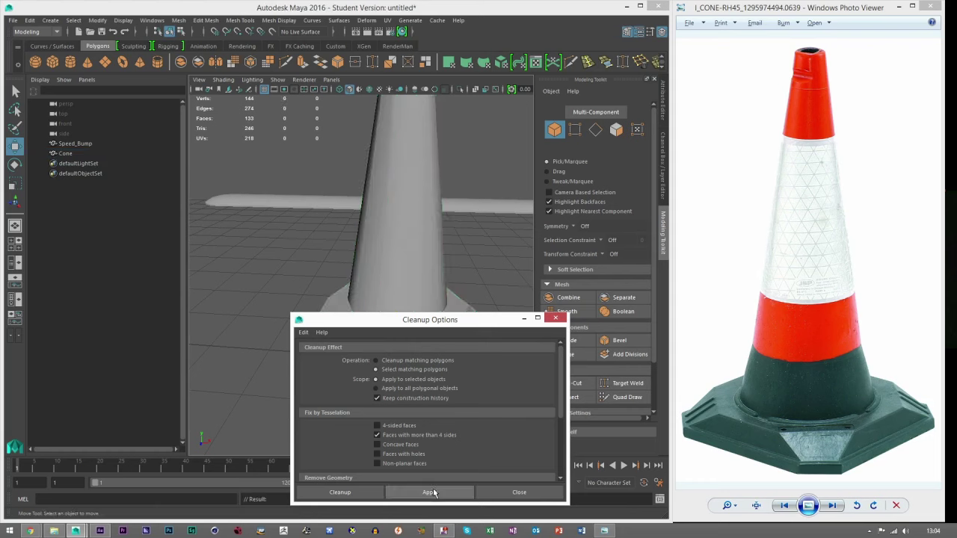
left_click(557, 321)
Step: Move the cone away from the grid's centre to stand beside the speed bump, and deselect it
left_click_drag(408, 327, 341, 305, "alt")
scroll(395, 284, "down", 5)
scroll(401, 258, "down", 5)
left_click_drag(416, 263, 321, 284, "alt")
left_click(418, 285)
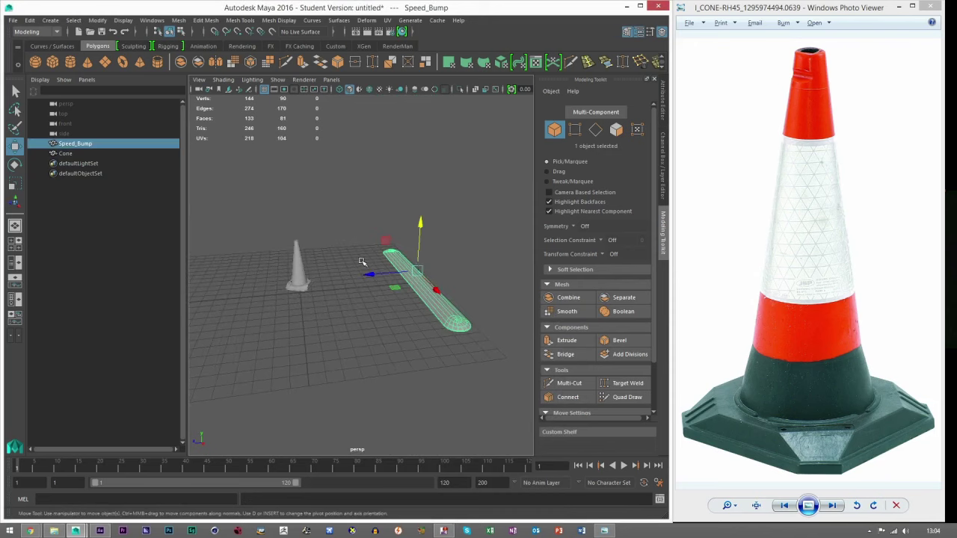
left_click(298, 267)
left_click_drag(258, 296, 361, 327)
left_click(335, 343)
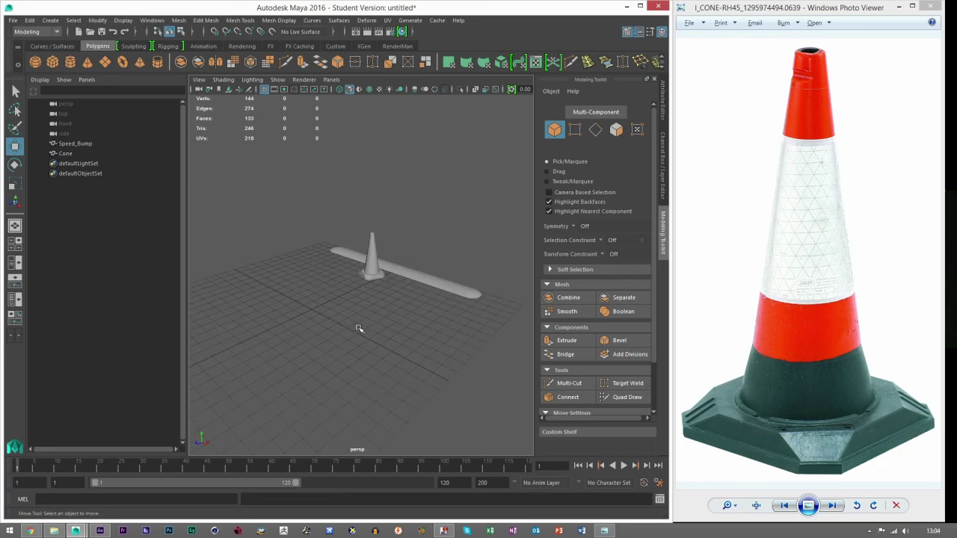
middle_click_drag(342, 300, 375, 305, "alt")
Step: Switch to Windows Photo Viewer, go back to the galvanized-81 barrier photo and examine its rounded corner and foot up close
left_click(760, 300)
key("Left")
key("Left")
key("Left")
key("Left")
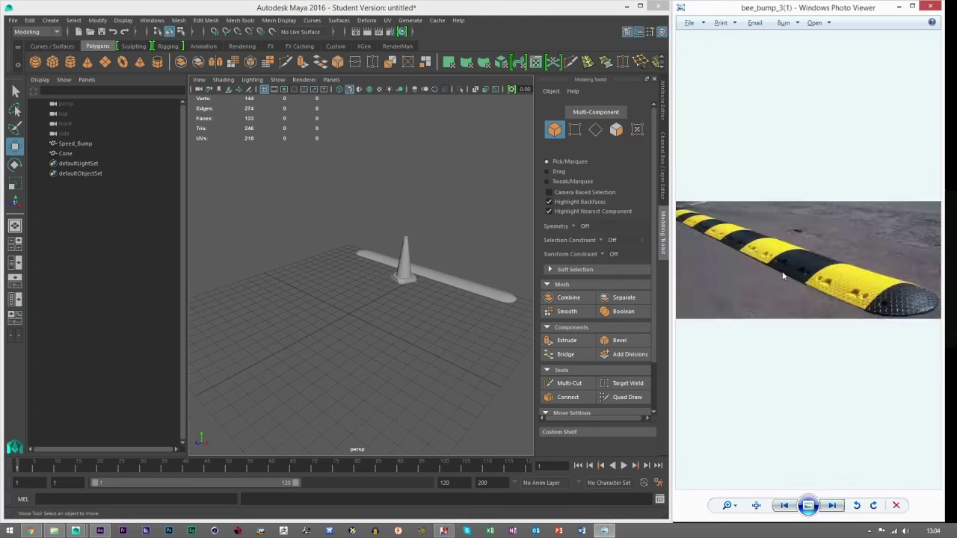
scroll(750, 246, "up", 1)
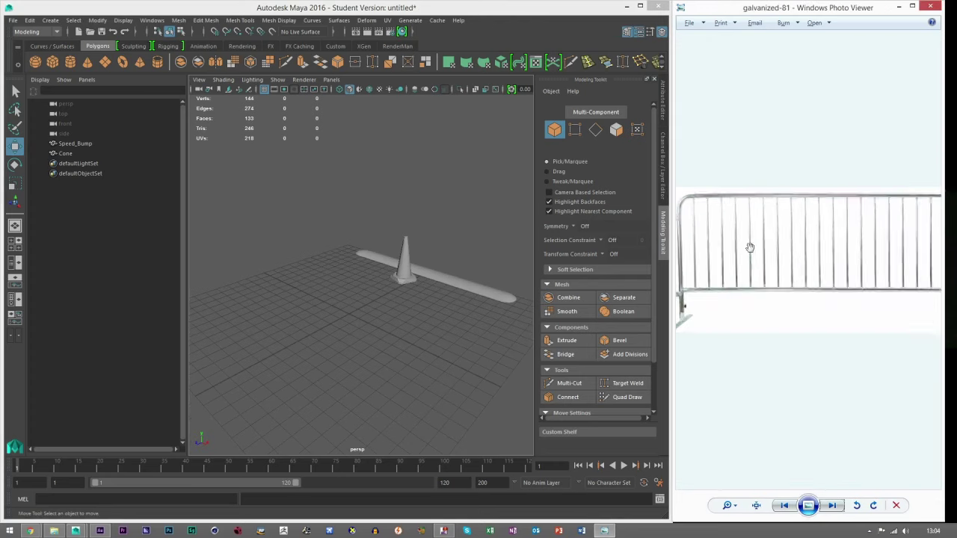
scroll(752, 252, "up", 1)
left_click_drag(752, 252, 872, 244)
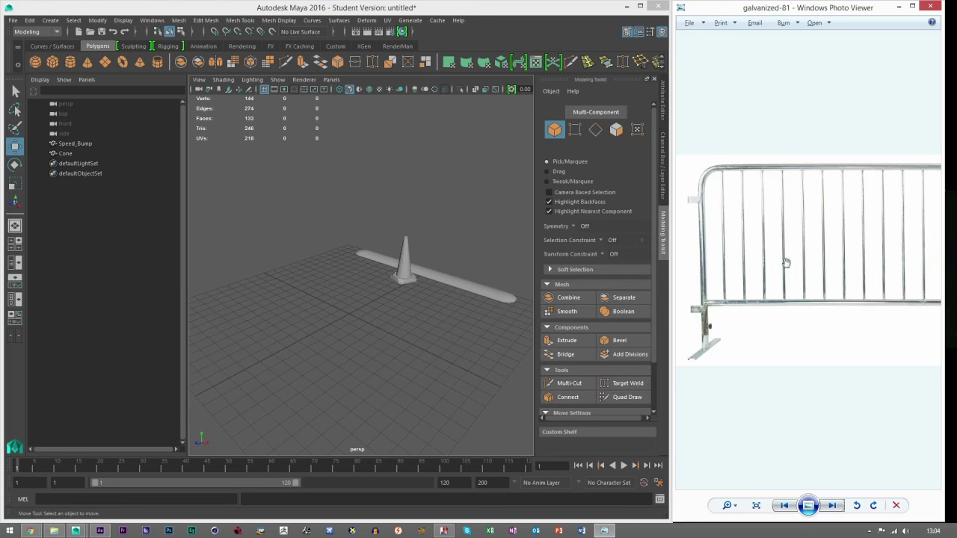
scroll(742, 196, "up", 1)
left_click_drag(743, 196, 854, 234)
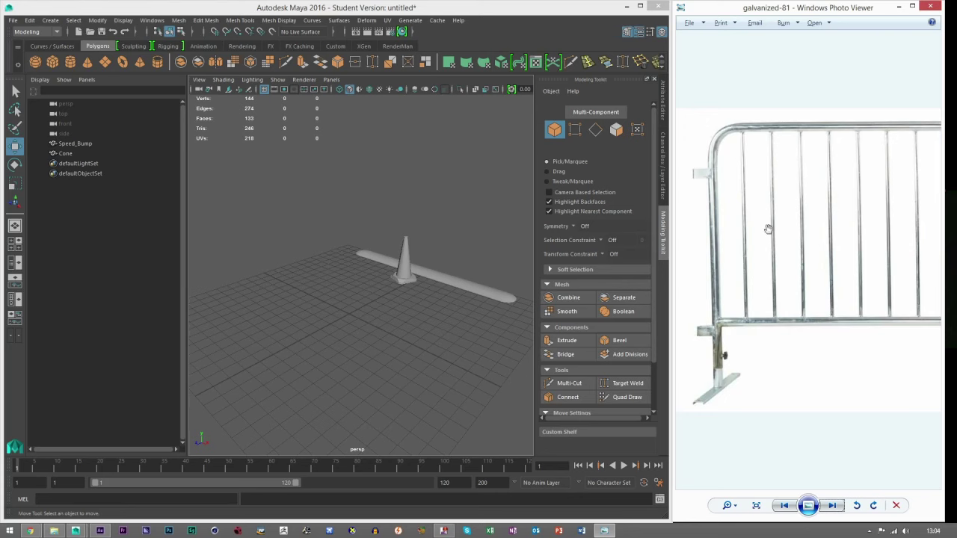
Step: Switch to Maya, create a polygon torus at the grid's centre and rotate it -90 degrees about Z to stand upright
left_click_drag(380, 220, 372, 218, "alt")
middle_click_drag(321, 205, 359, 210, "alt")
middle_click_drag(394, 166, 377, 169, "alt")
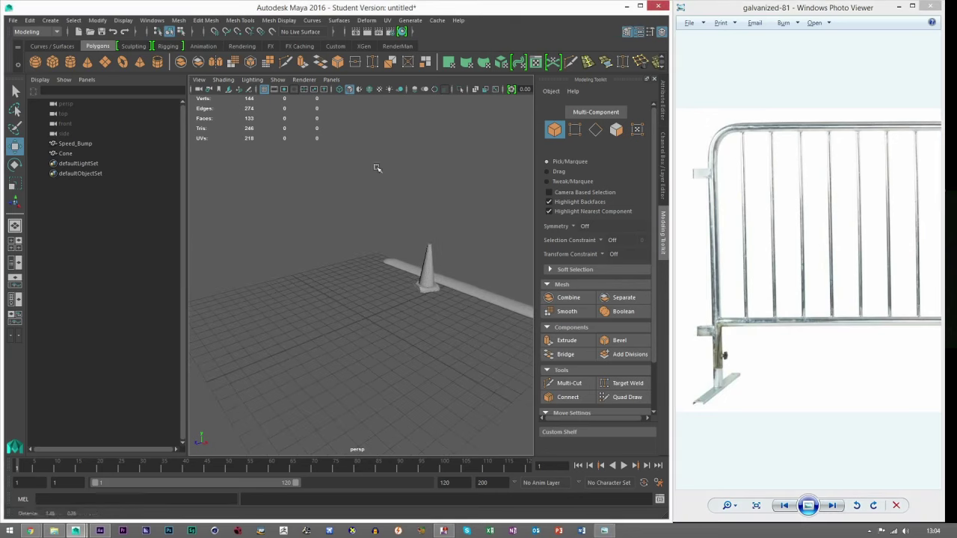
left_click(123, 63)
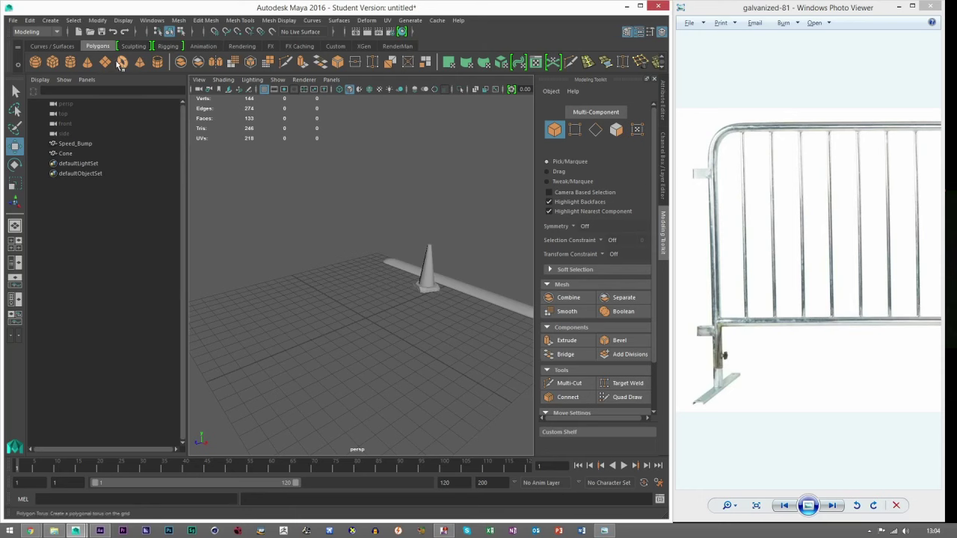
key("e")
scroll(380, 324, "up", 5)
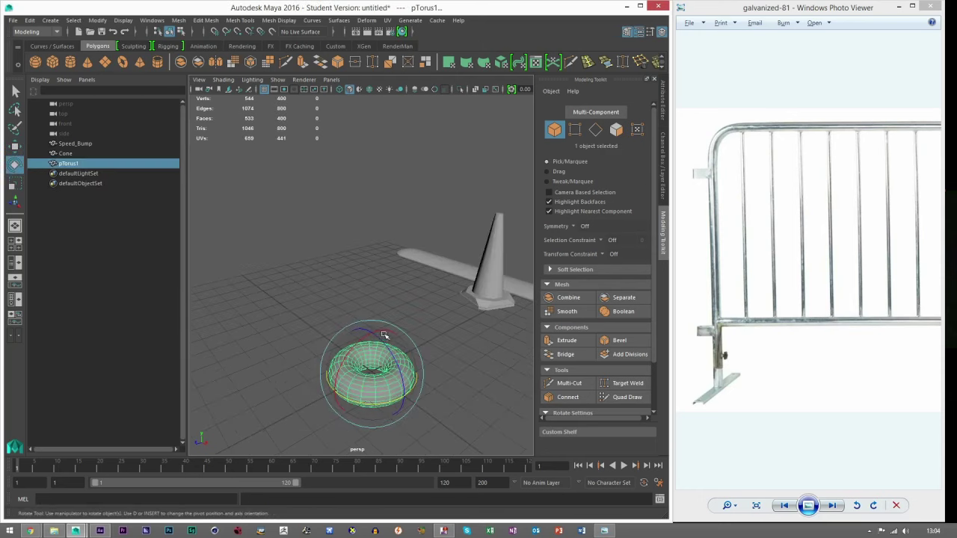
left_click_drag(382, 339, 422, 398)
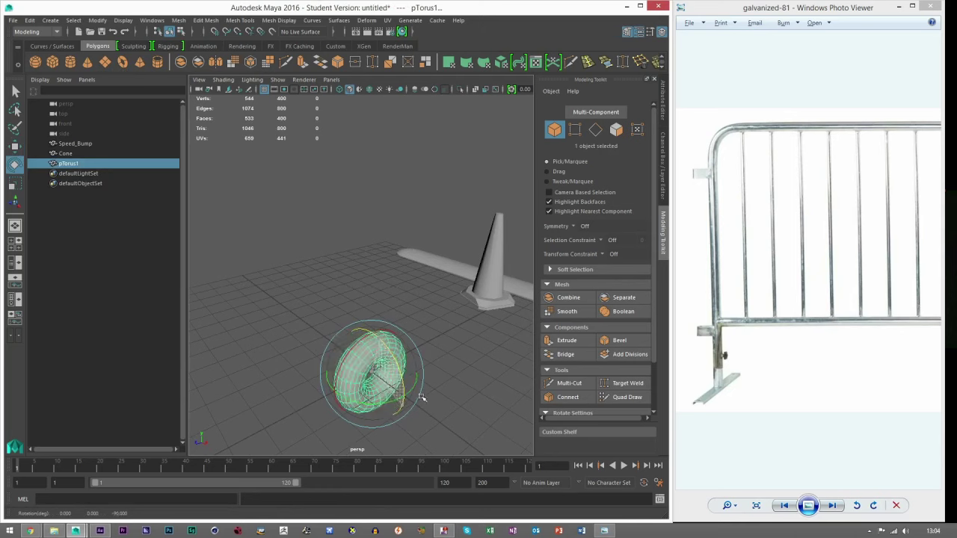
key("w")
Step: Set the torus's section radius to 0.2 to thin its ring into a tube
left_click_drag(417, 364, 328, 308, "alt")
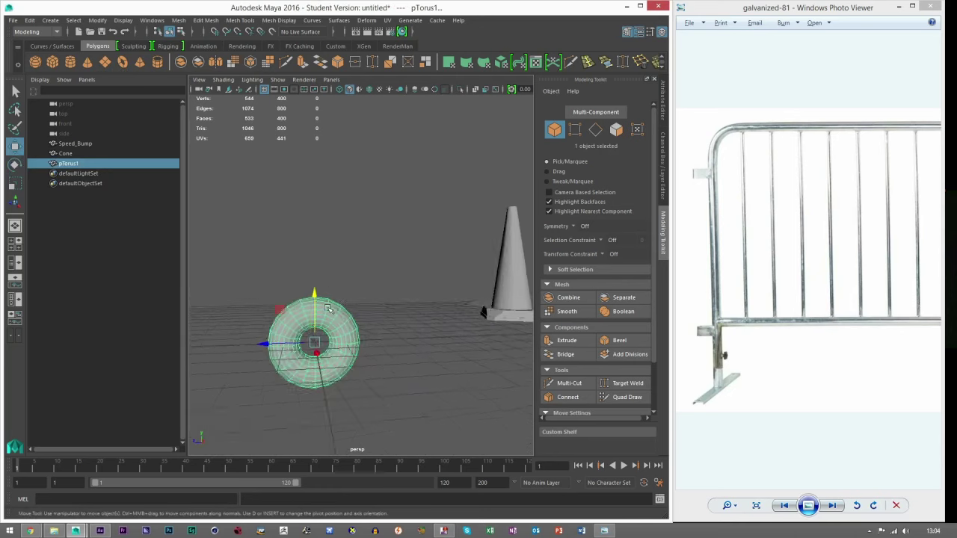
scroll(329, 310, "up", 5)
middle_click_drag(331, 314, 409, 272, "alt")
left_click(662, 161)
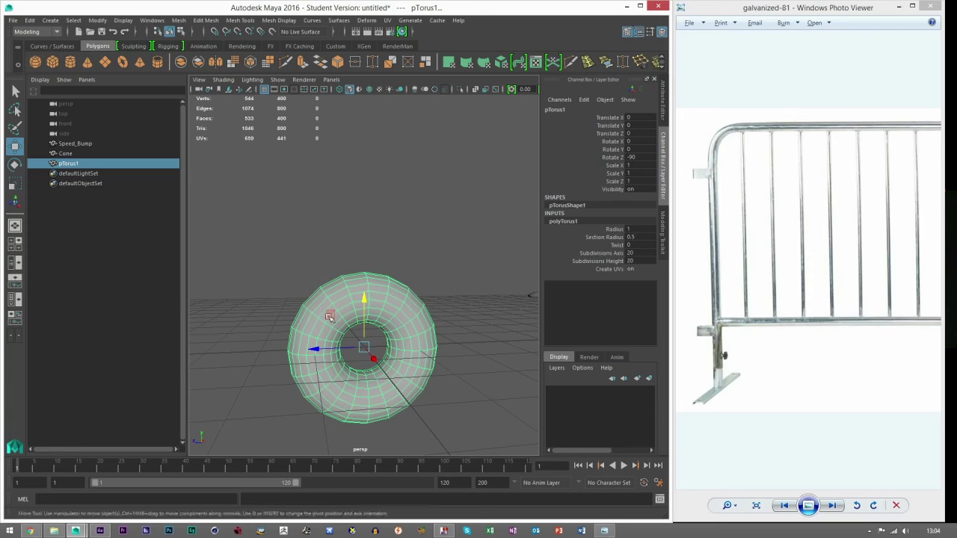
scroll(355, 345, "up", 5)
middle_click_drag(355, 351, 383, 270, "alt")
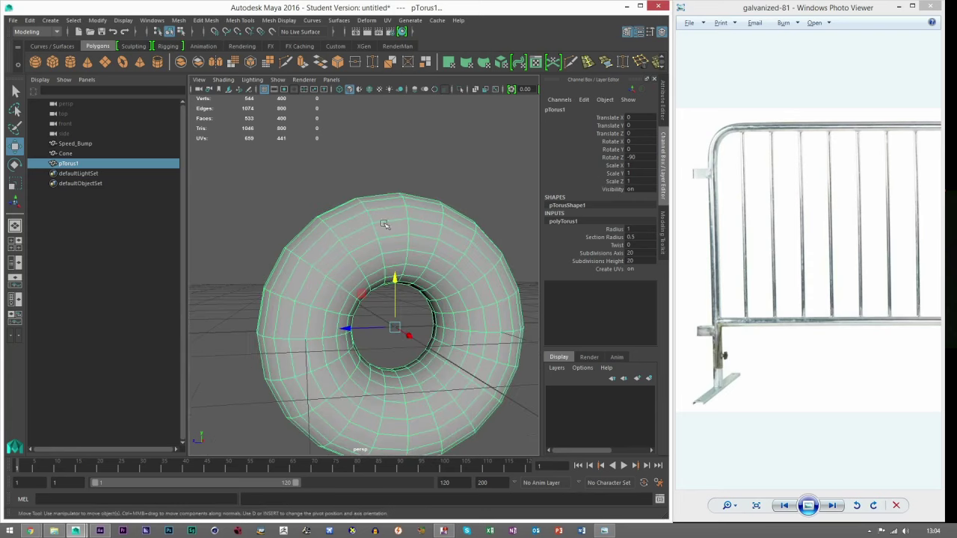
left_click_drag(362, 294, 301, 307, "alt")
middle_click_drag(299, 308, 398, 306, "alt")
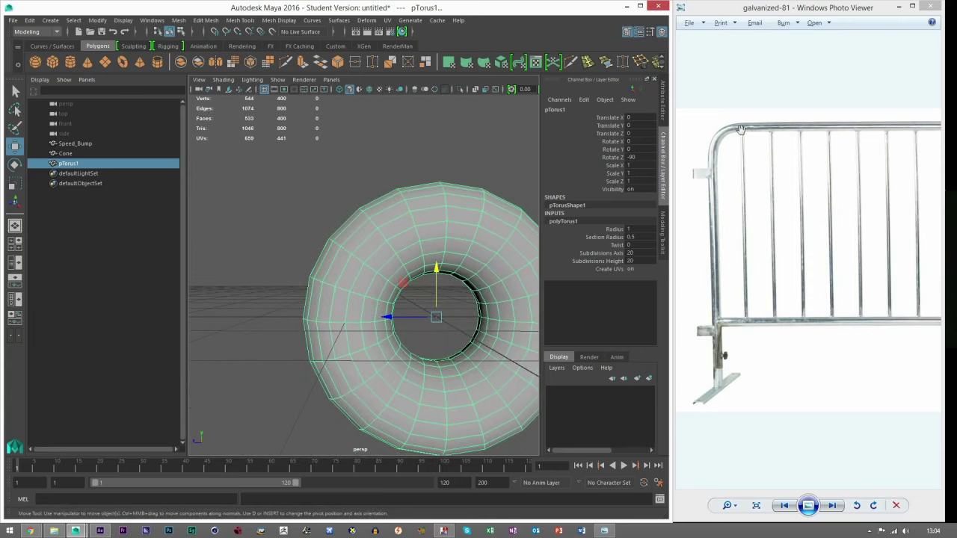
double_click(642, 236)
type("0.2")
key("Return")
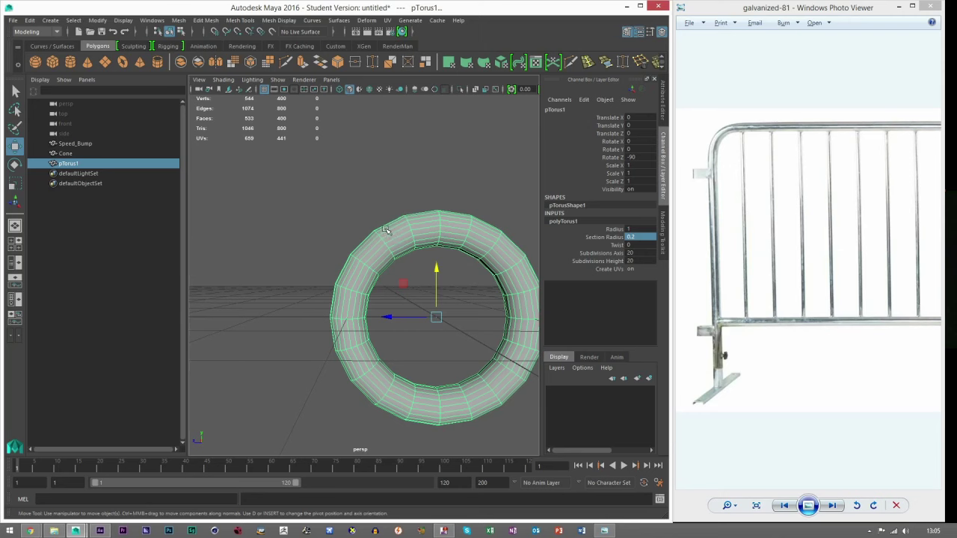
double_click(635, 253)
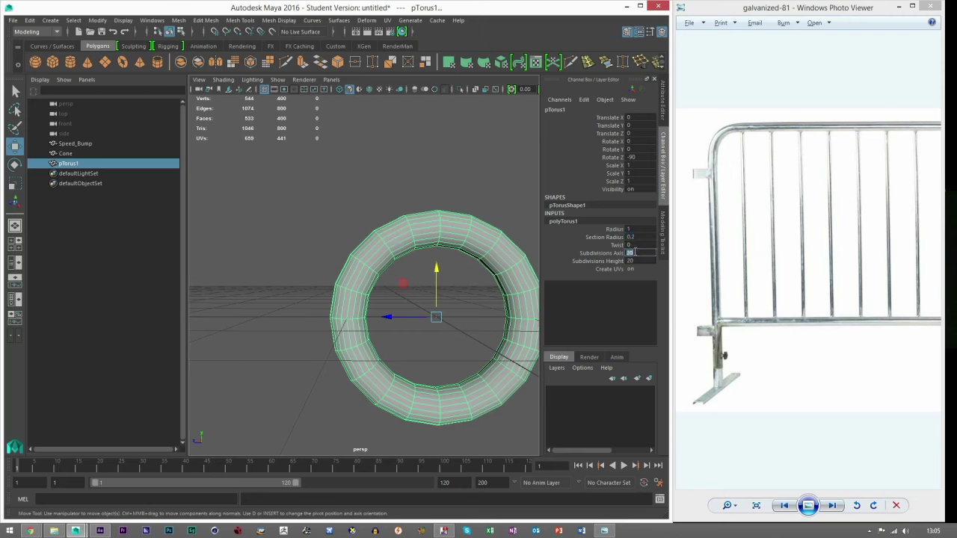
type("8")
key("Return")
key("ctrl+z")
Step: Set the torus's height subdivisions to 8
double_click(636, 260)
type("8")
key("Return")
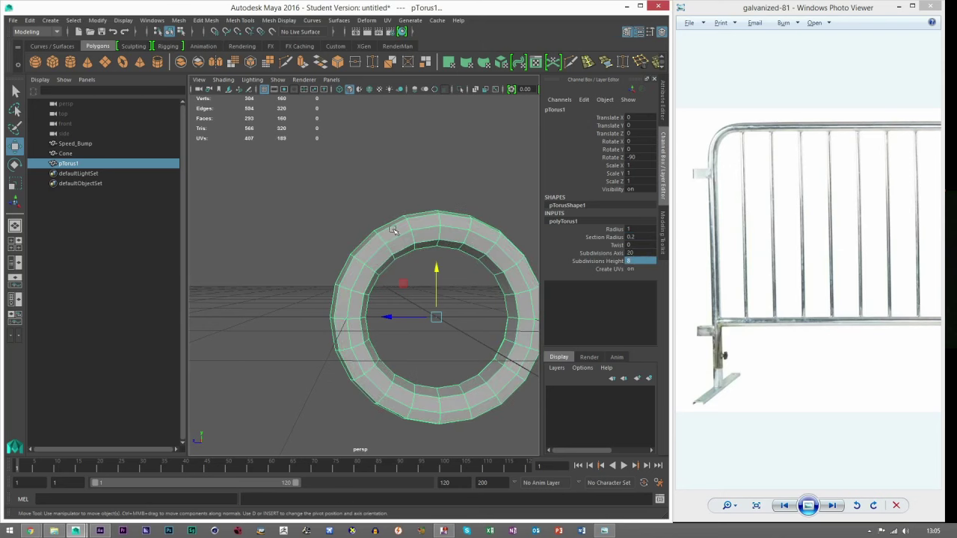
left_click_drag(405, 272, 354, 240, "alt")
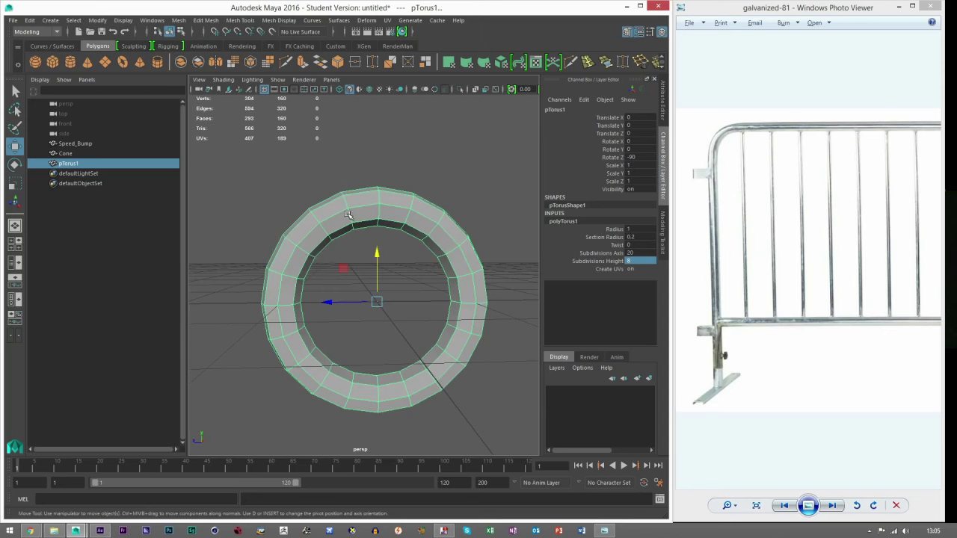
Step: Delete the torus's right half and lower-left faces, leaving only the upper-left quarter as a rounded tube corner
left_click(662, 232)
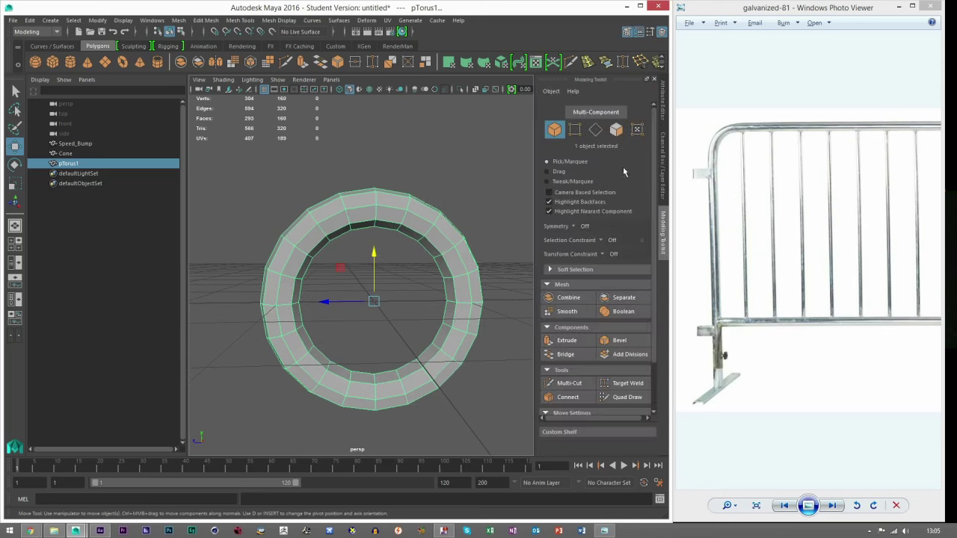
left_click(616, 129)
left_click_drag(387, 160, 187, 324)
key("Delete")
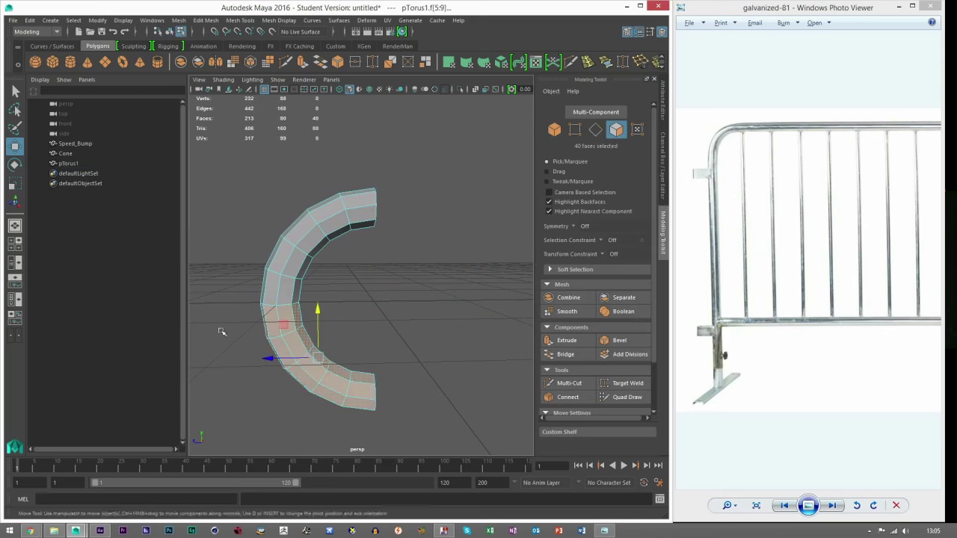
key("Delete")
key("F8")
left_click(347, 267)
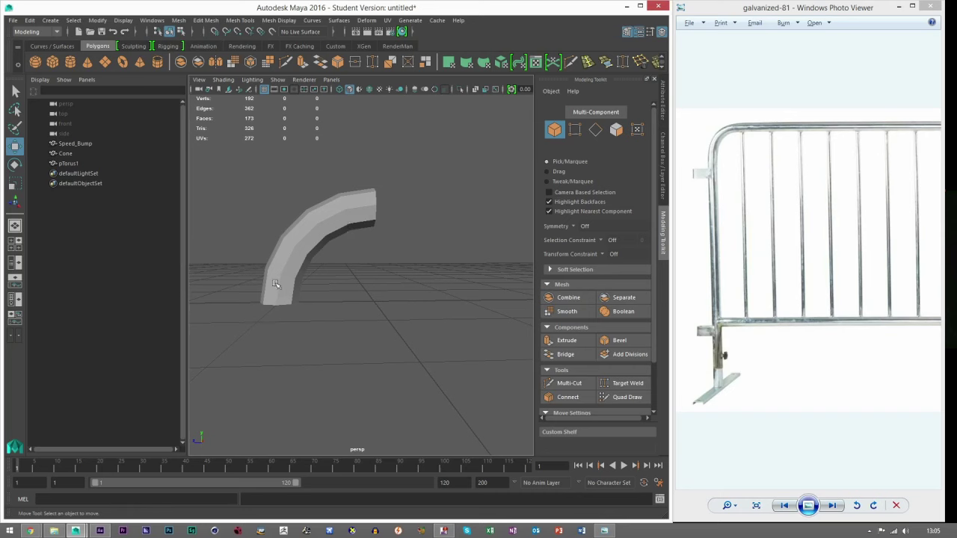
Step: Duplicate the quarter-tube corner and space the two pieces apart along Z, leaving the copy near the grid's centre
left_click(298, 242)
left_click_drag(297, 242, 431, 297, "alt")
scroll(374, 293, "down", 5)
mouse_move(311, 284)
left_mouse_down()
mouse_move(238, 287)
mouse_move(312, 282)
left_mouse_up()
key("ctrl+d")
scroll(377, 279, "up", 2)
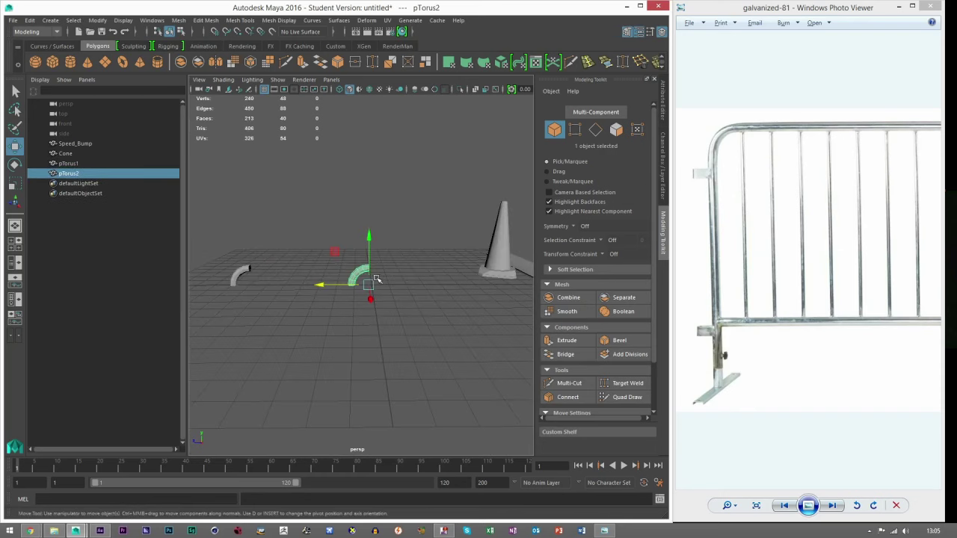
Step: Try mirroring the copied corner with an X scale of -1 and undo it
left_click(663, 153)
left_click(635, 165)
type("-1")
key("Return")
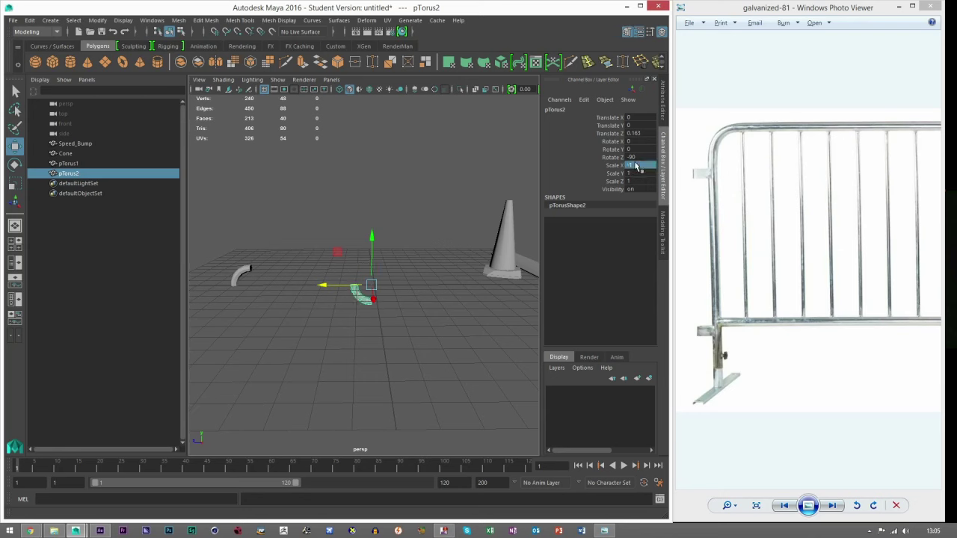
key("ctrl+z")
Step: Mirror the copied corner with a Z scale of -1 and combine both corners into one mesh
left_click(638, 180)
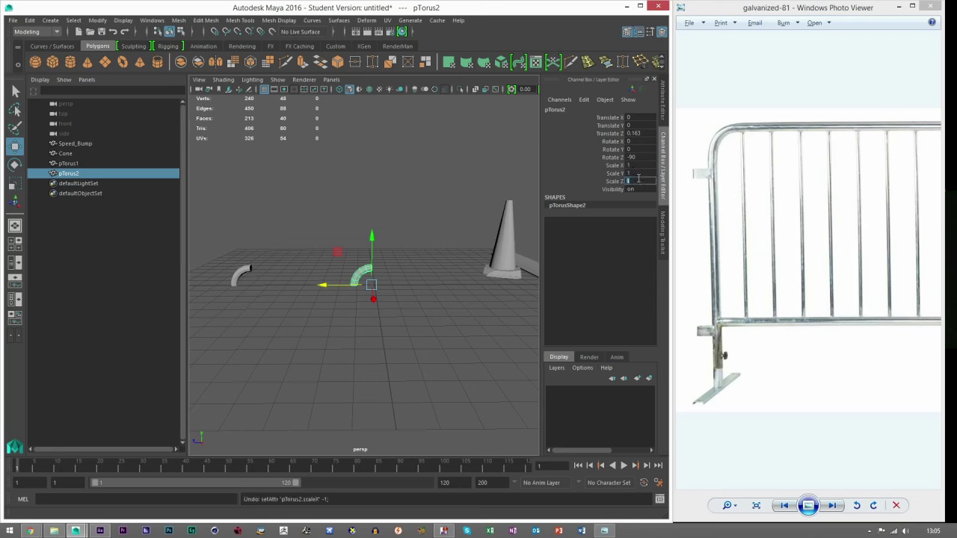
type("-1")
key("Return")
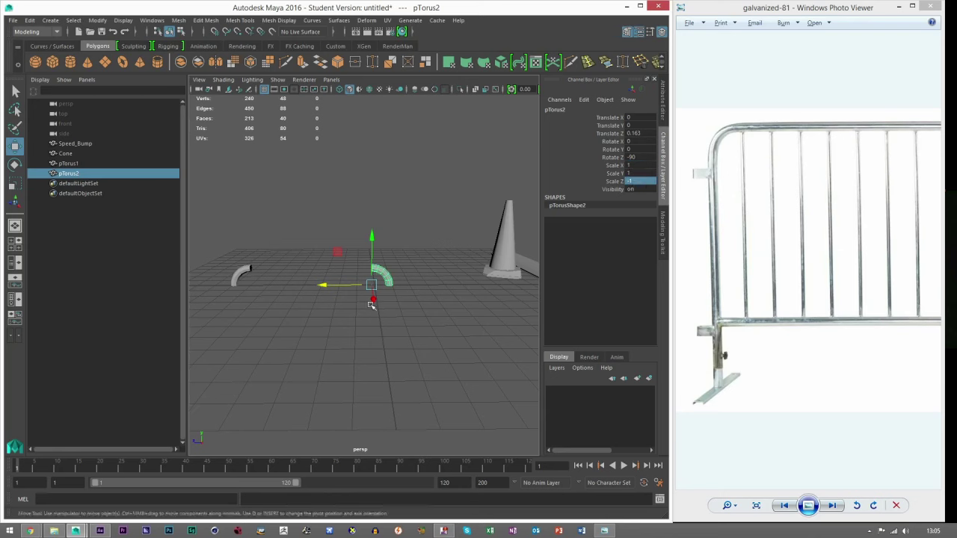
left_click(416, 311)
left_click_drag(221, 232, 398, 311)
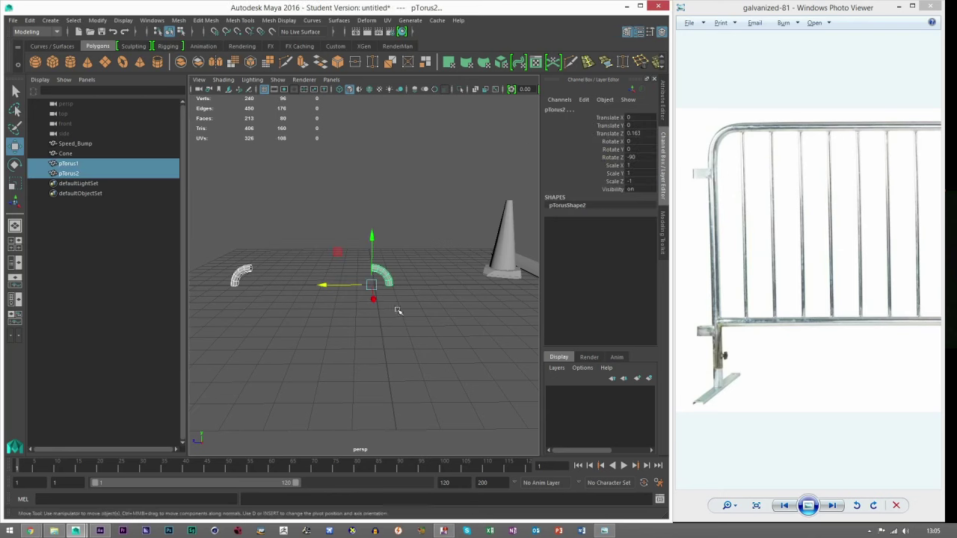
left_click(184, 20)
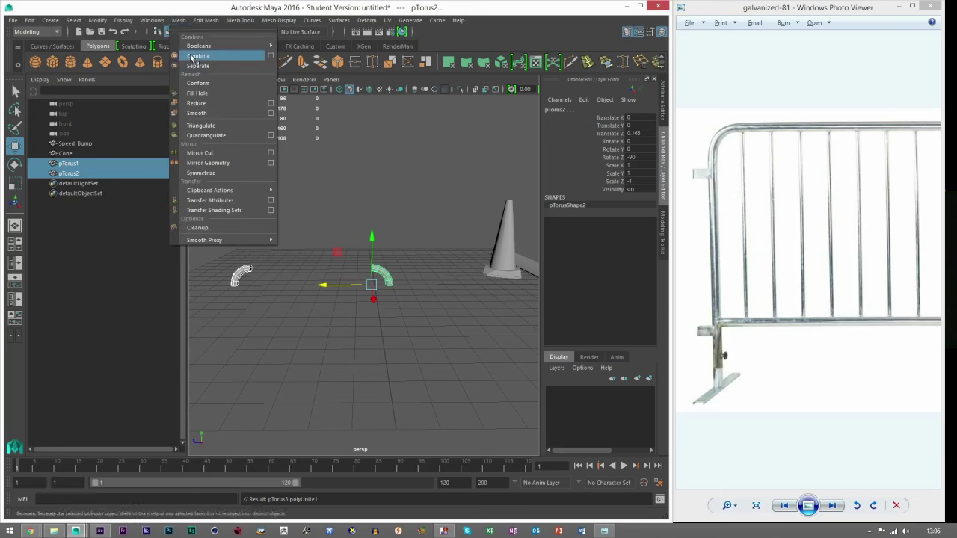
left_click(209, 56)
left_click(366, 299)
left_click(385, 277)
Step: Move the left corner's vertices outward along Z to widen the gap to the barrier proportions in the photo
scroll(421, 265, "down", 3)
middle_click_drag(421, 265, 480, 256, "alt")
left_click(662, 233)
left_click(575, 129)
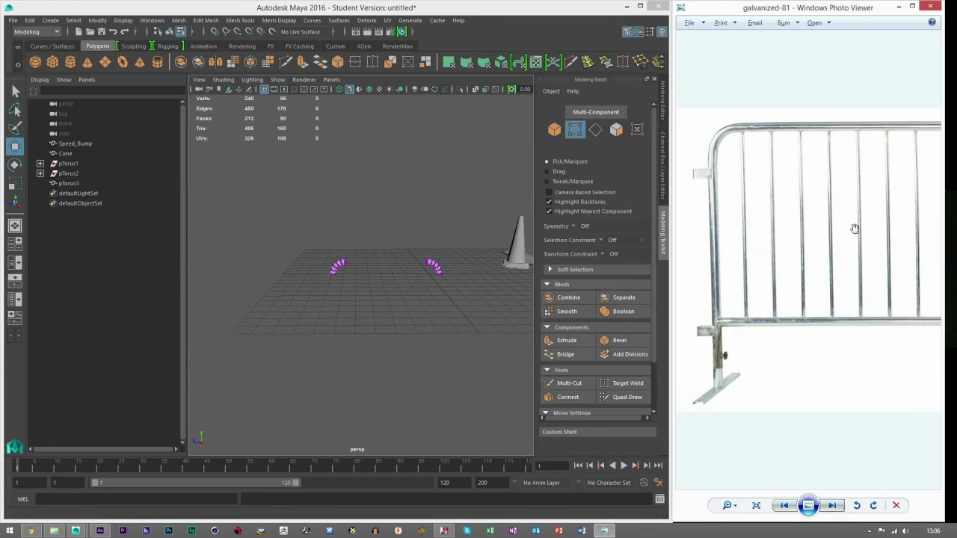
scroll(853, 229, "down", 3)
left_click_drag(294, 215, 367, 273)
left_click_drag(299, 267, 255, 275)
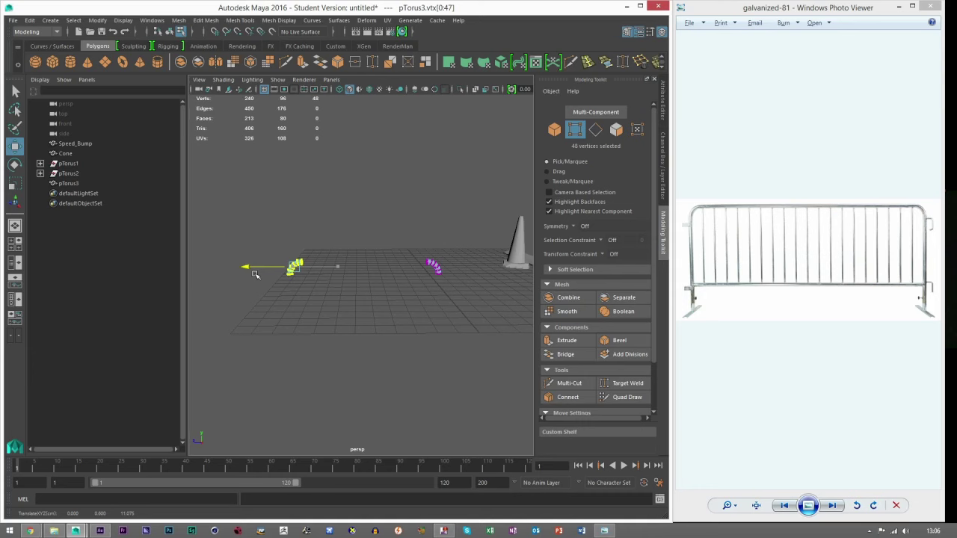
left_click(554, 130)
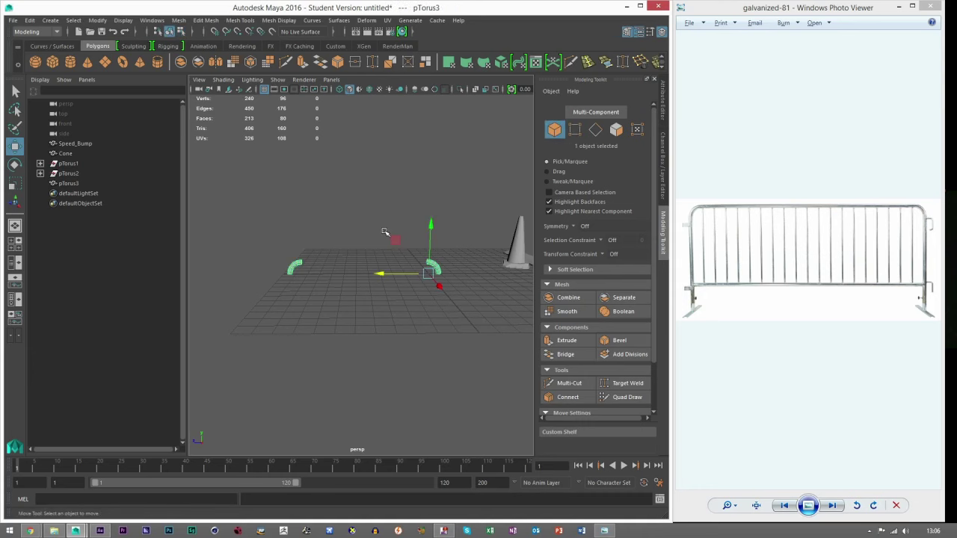
left_click(384, 235)
Step: Create a polygon cylinder at the grid's centre and set its axis subdivisions to 8
scroll(363, 271, "up", 5)
left_click_drag(363, 272, 274, 271, "alt")
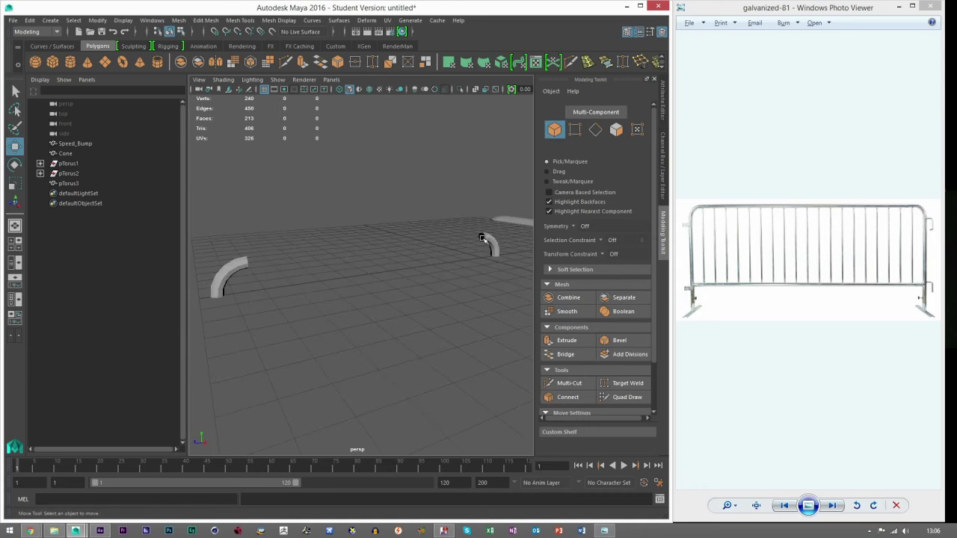
left_click_drag(398, 265, 347, 195, "alt")
scroll(325, 267, "down", 4)
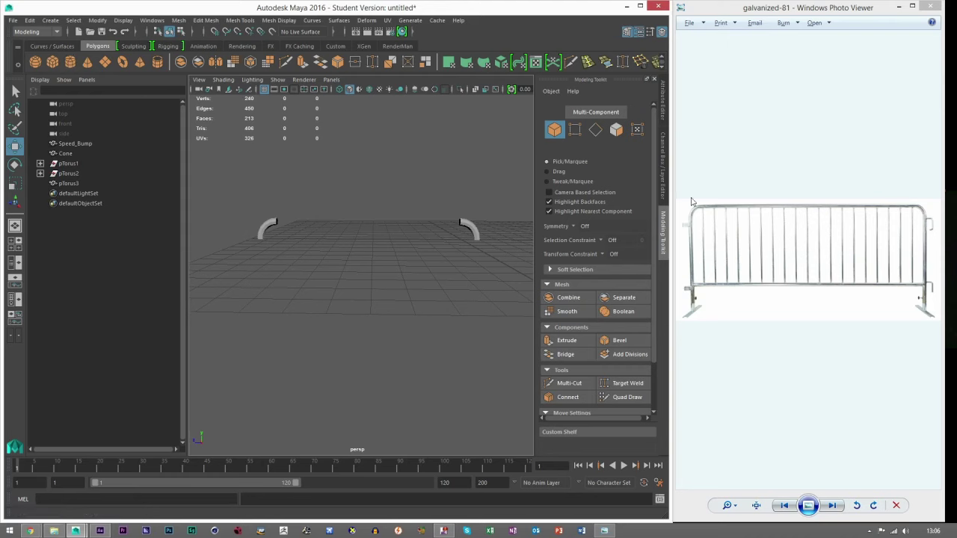
left_click(70, 62)
key("f")
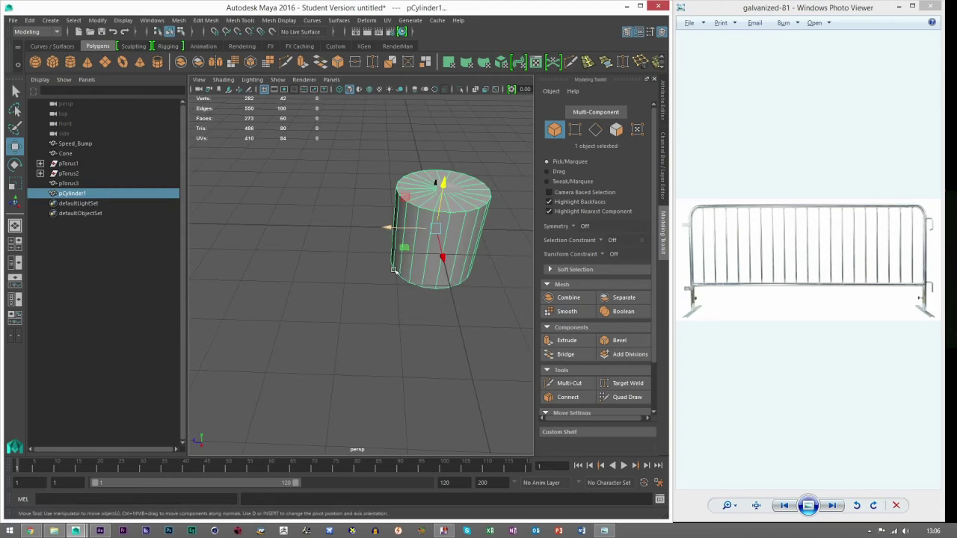
left_click(664, 172)
double_click(632, 246)
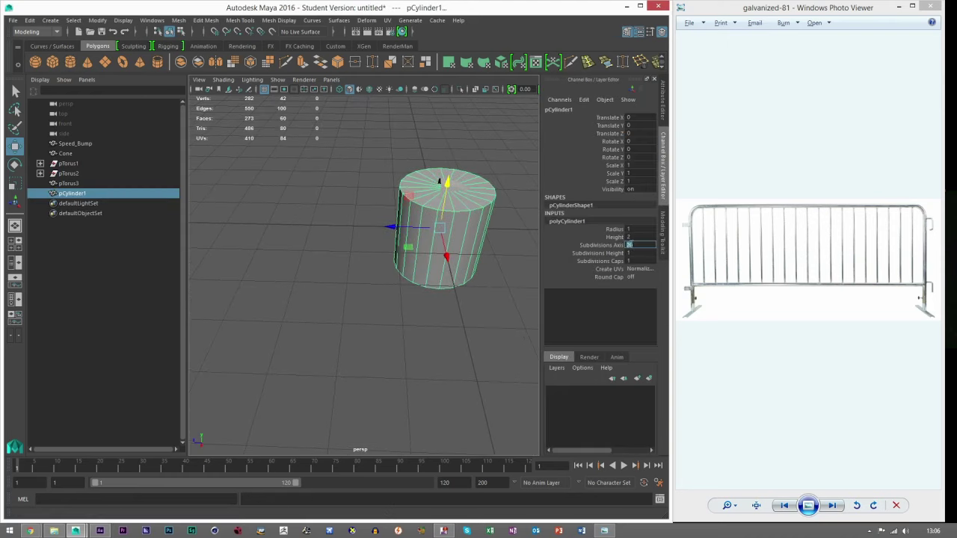
type("8")
key("Return")
Step: Scale the cylinder down into a thin upright bar and move it beside the right corner, at Z 0.321
key("r")
key("f")
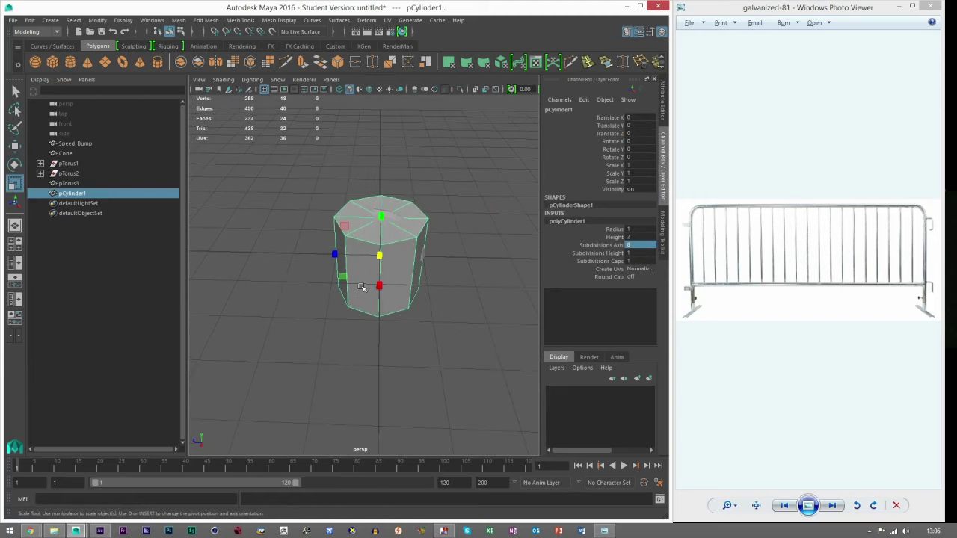
left_click_drag(352, 267, 397, 173)
key("w")
scroll(389, 252, "down", 5)
scroll(383, 245, "up", 5)
left_click_drag(356, 197, 331, 202)
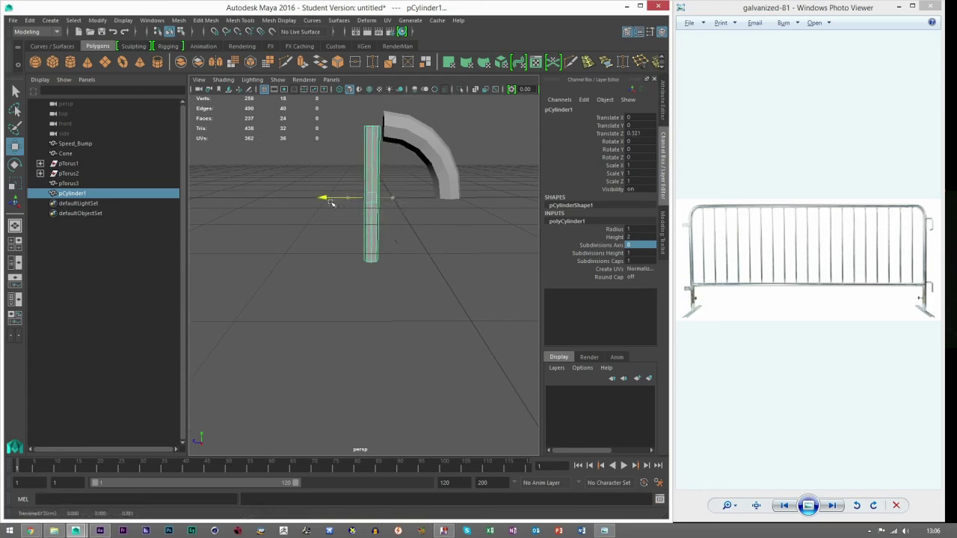
Step: Set face selection for the bar and inspect the vertical bars between the rails up close in the barrier photo
left_click(662, 237)
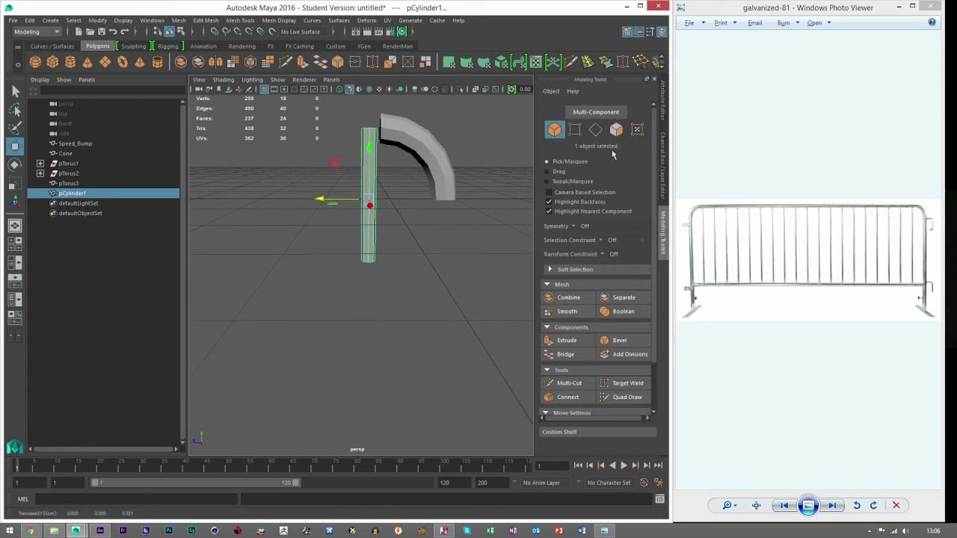
left_click(596, 130)
left_click(617, 130)
left_click(765, 210)
scroll(765, 211, "up", 5)
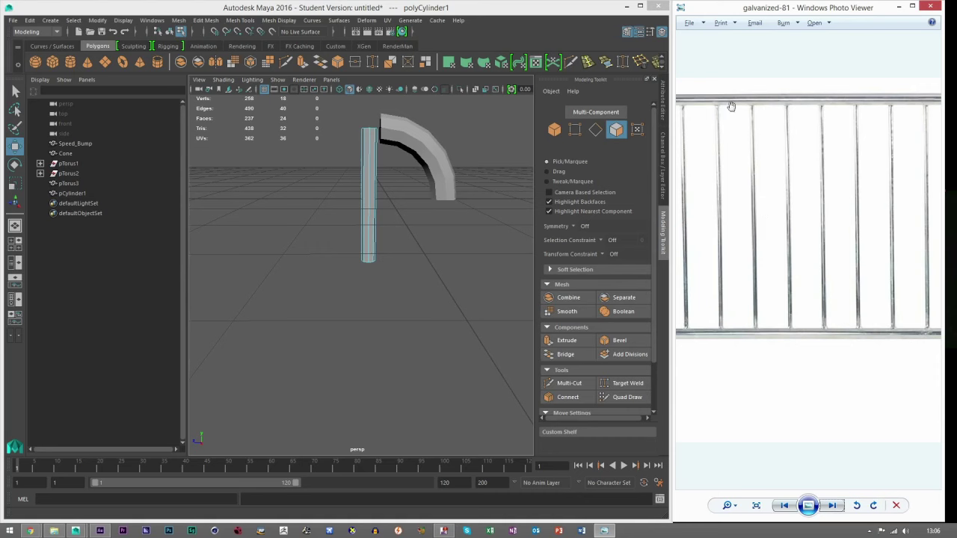
left_click_drag(764, 98, 861, 98)
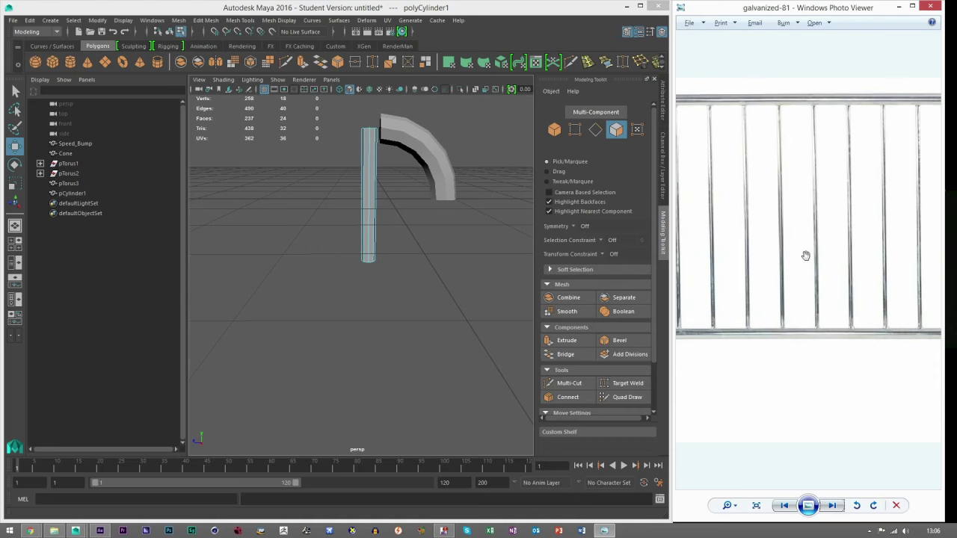
Step: Delete the cap faces at both ends of the bar, keeping only its eight side faces
left_click_drag(375, 214, 352, 250, "alt")
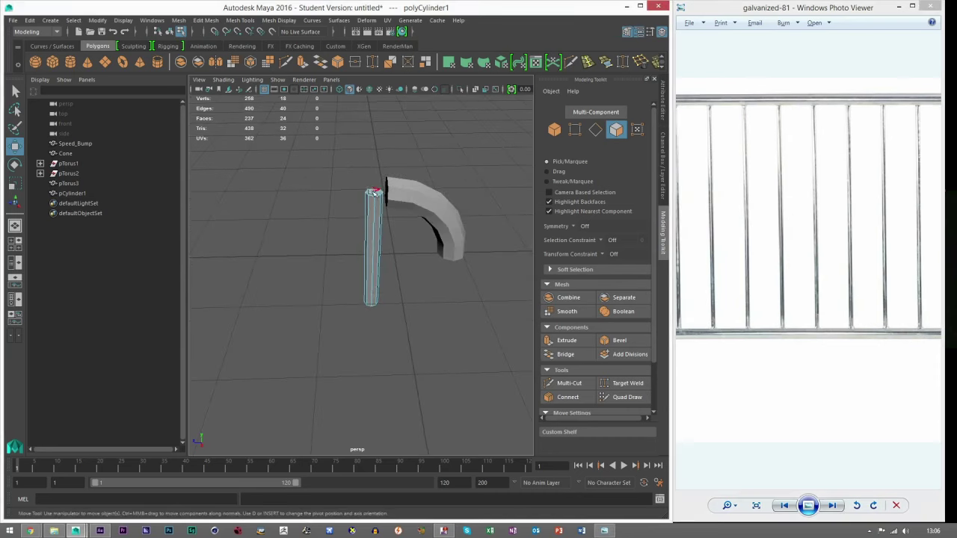
scroll(377, 258, "down", 4)
left_click_drag(378, 264, 376, 233, "alt")
left_click_drag(330, 124, 421, 323)
key("f")
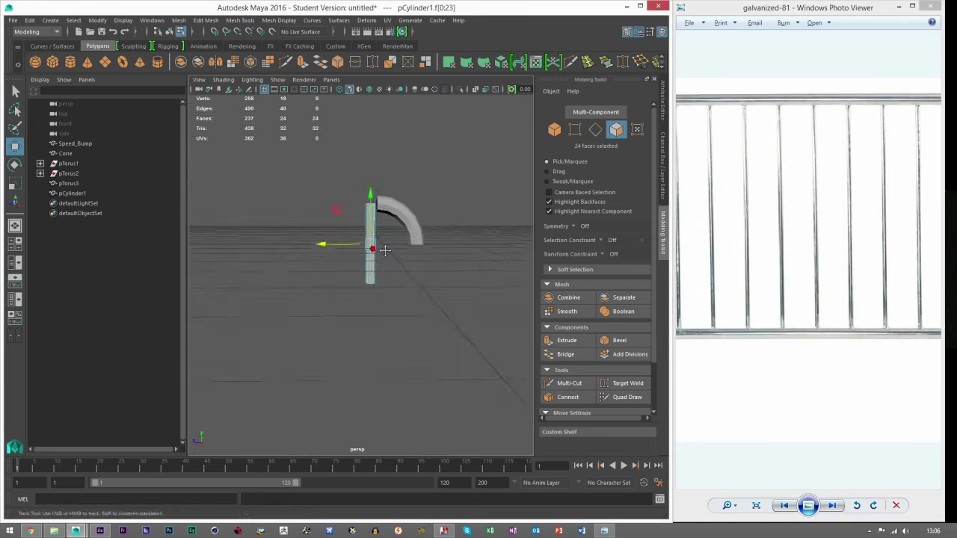
left_click_drag(355, 183, 477, 198, "ctrl")
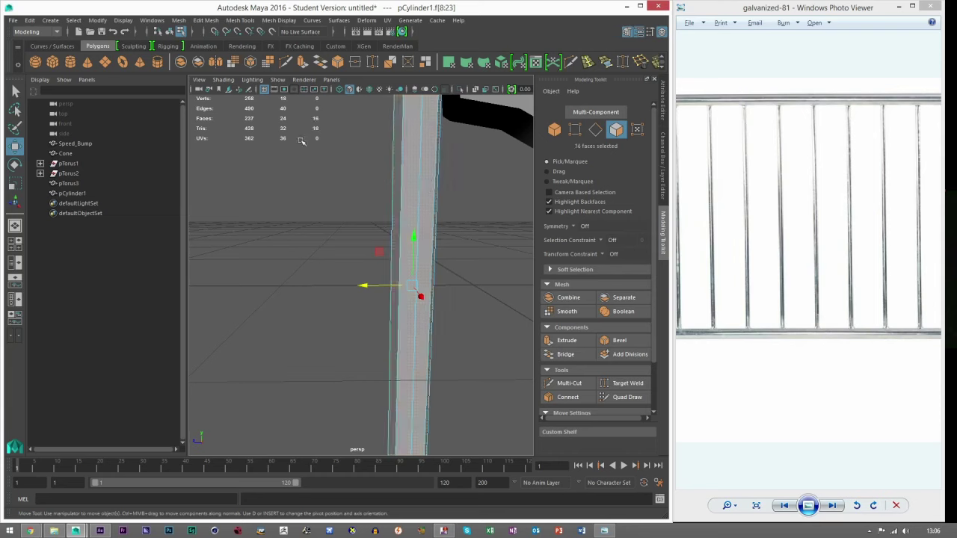
scroll(314, 161, "down", 3)
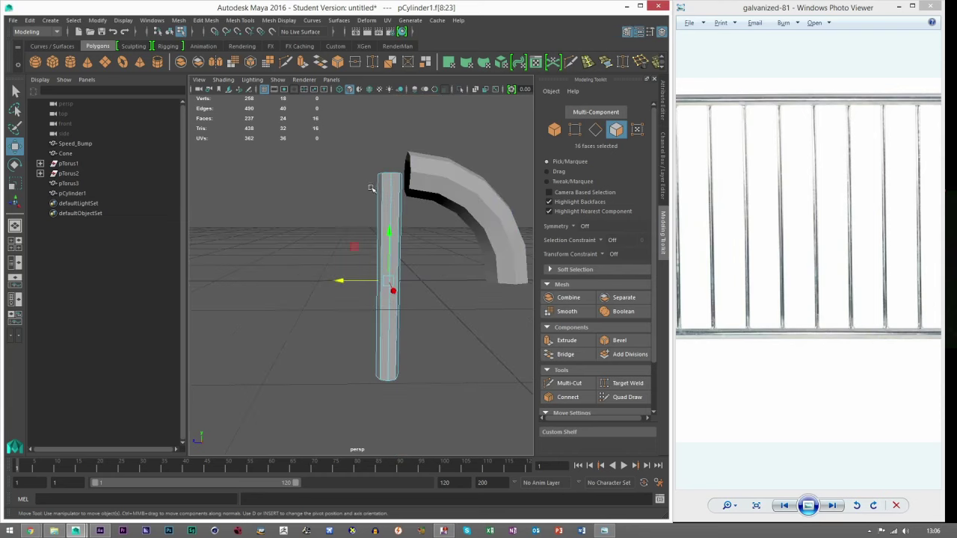
left_click_drag(372, 188, 390, 243, "alt")
scroll(397, 259, "up", 3)
key("Delete")
key("F8")
left_click(402, 221)
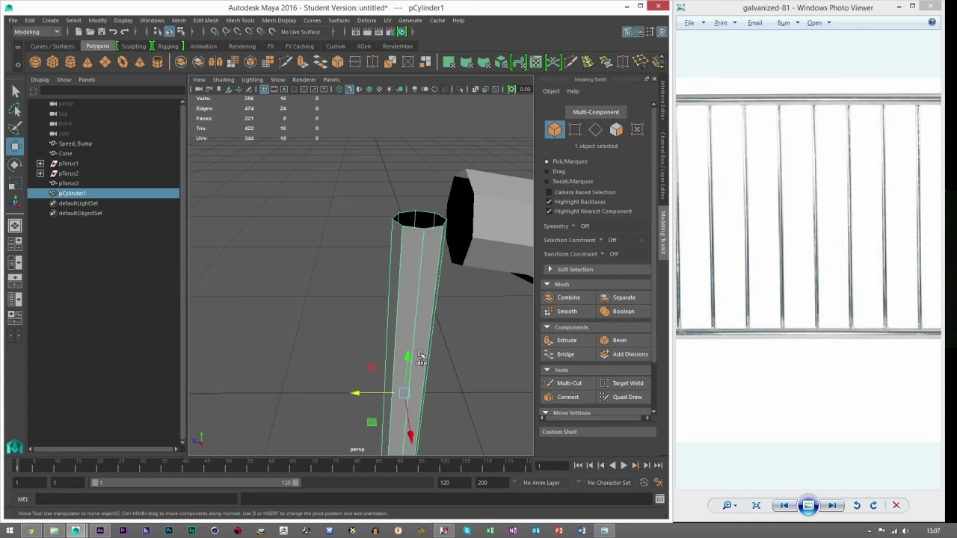
Step: Snap the bar's pivot to a vertex at its top end
key("d")
key("v")
left_click_drag(412, 357, 397, 285)
scroll(407, 258, "down", 5)
scroll(397, 286, "down", 8)
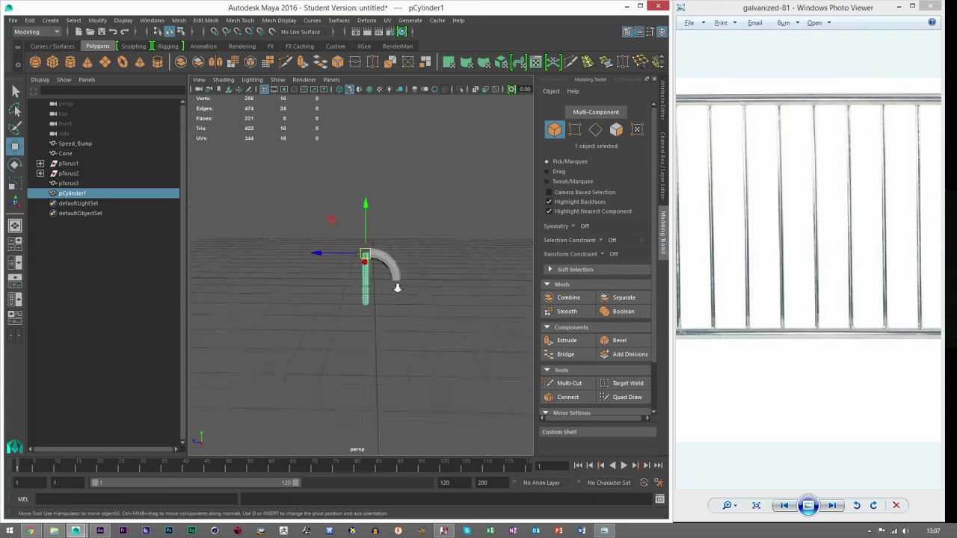
Step: Lengthen the bar downward from its top pivot and compare it with the right end of the barrier photo
key("r")
scroll(375, 287, "up", 4)
left_click_drag(366, 207, 390, 277)
key("w")
middle_click_drag(389, 278, 413, 256, "alt")
left_click_drag(790, 307, 672, 300)
left_click_drag(894, 320, 797, 324)
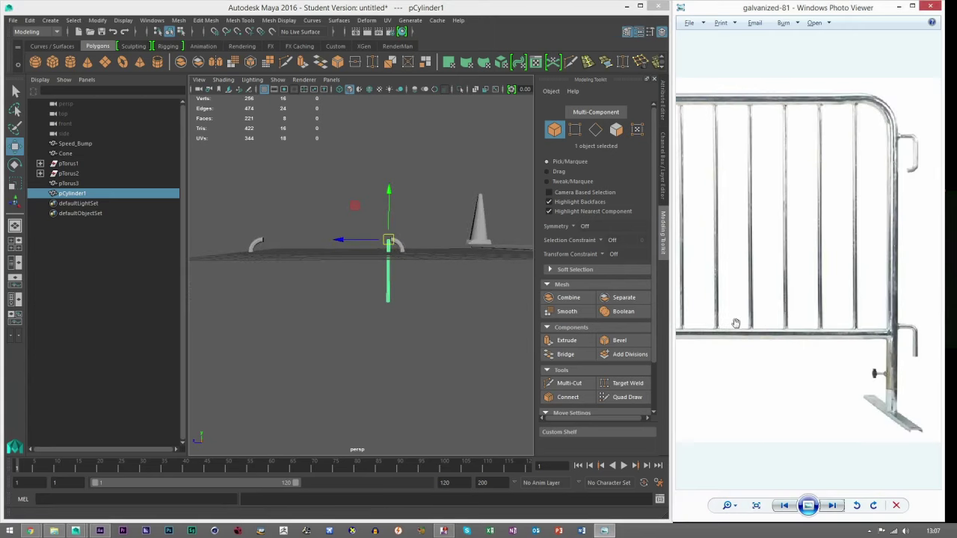
left_click(342, 194)
left_click_drag(342, 194, 404, 278, "alt")
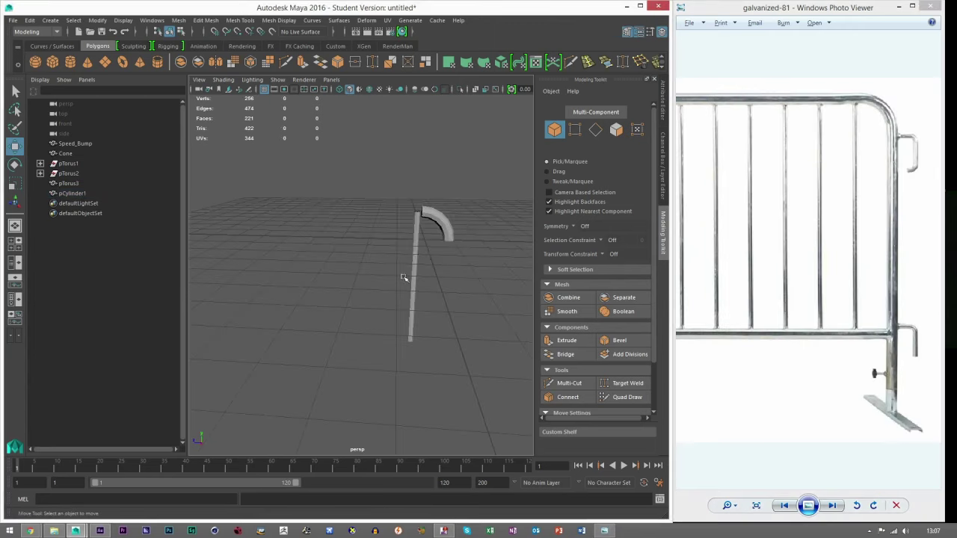
Step: Set Duplicate Special for the bar to one instance with a Z translate of -0.5 and a Y scale of 1
left_click(411, 278)
left_click(28, 20)
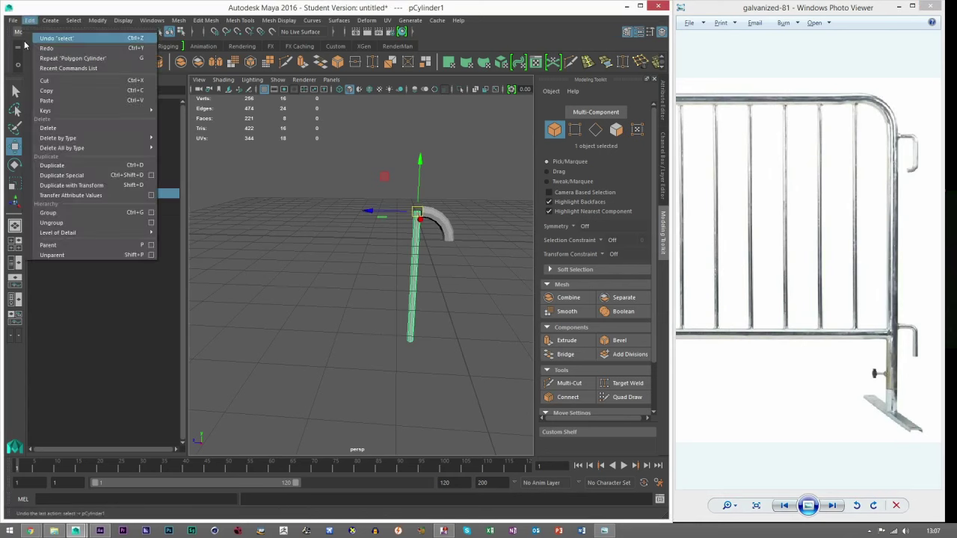
left_click(152, 175)
left_click_drag(415, 321, 540, 335)
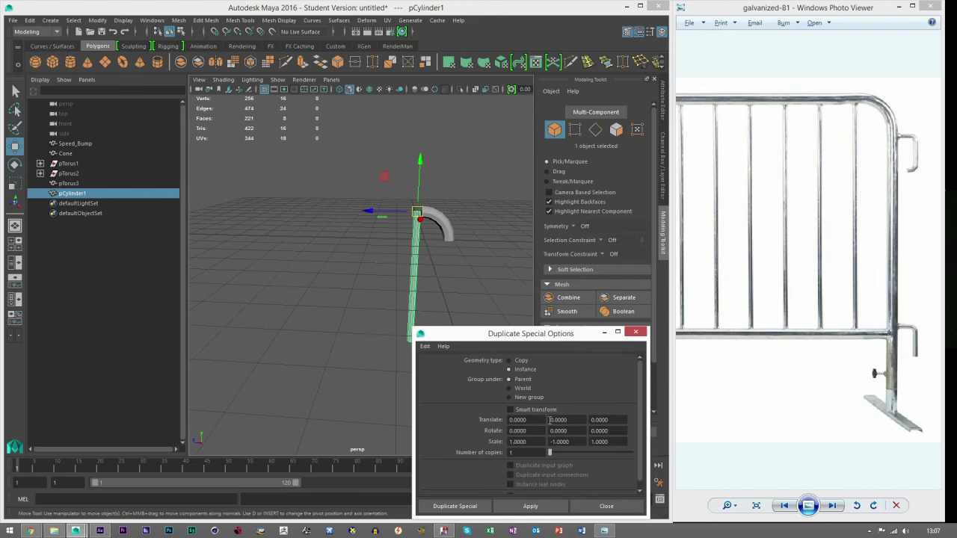
left_click_drag(374, 282, 383, 302, "alt")
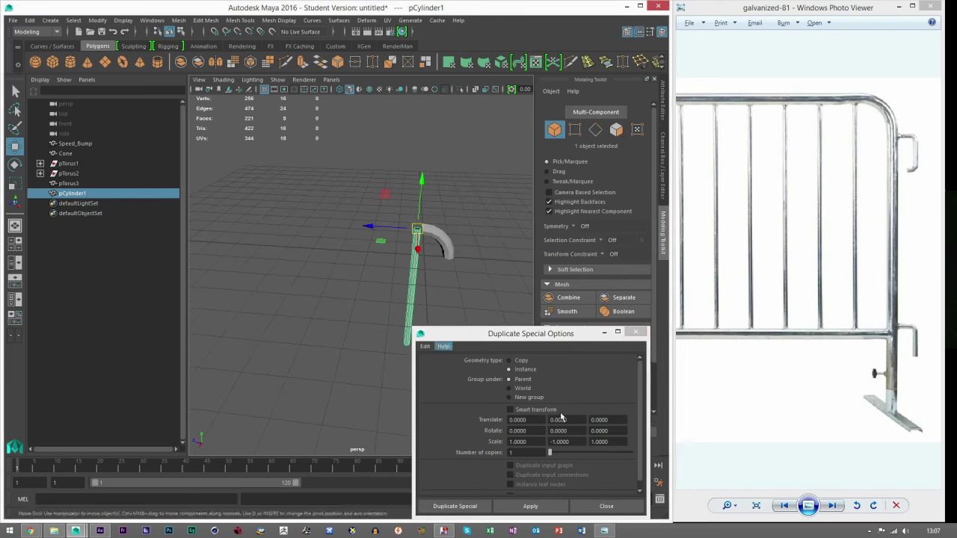
left_click_drag(577, 442, 512, 442)
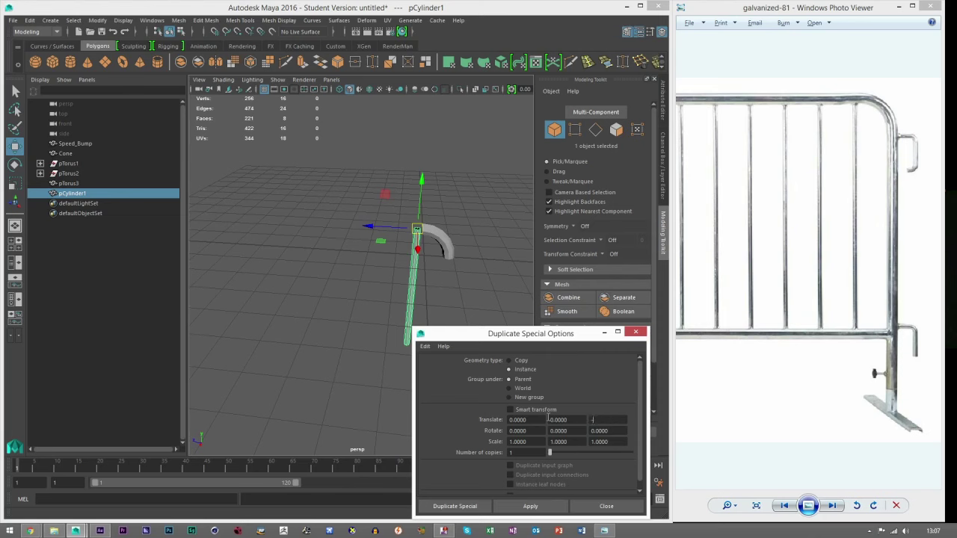
Step: Try the instanced duplicate of the bar and delete the resulting copy
left_click(530, 507)
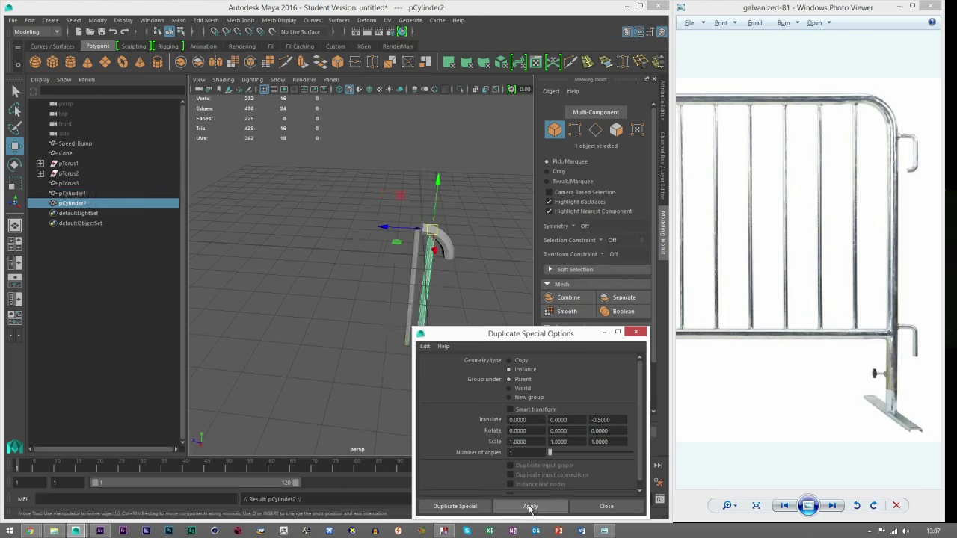
key("Delete")
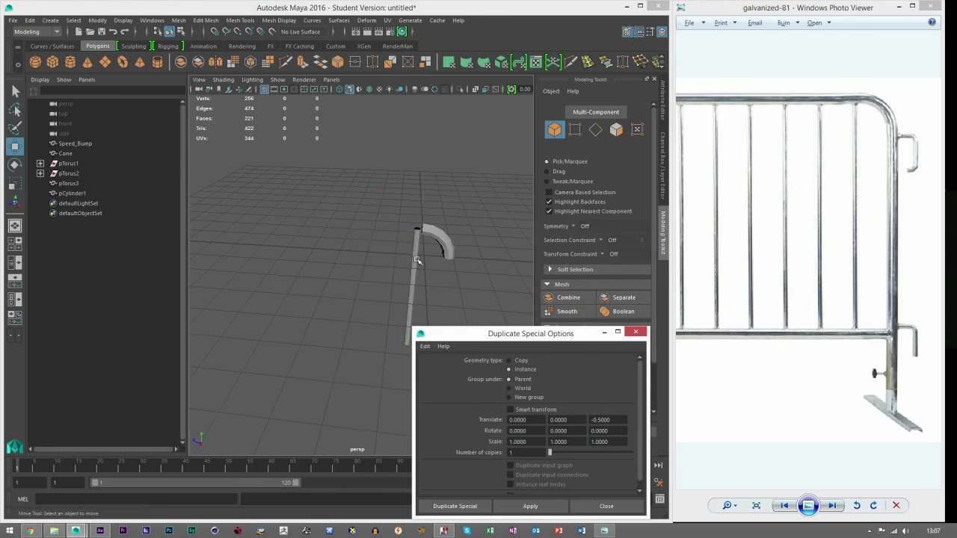
Step: Create twelve instanced copies of the bar with Duplicate Special, each offset by a Z translate of 1
left_click(417, 260)
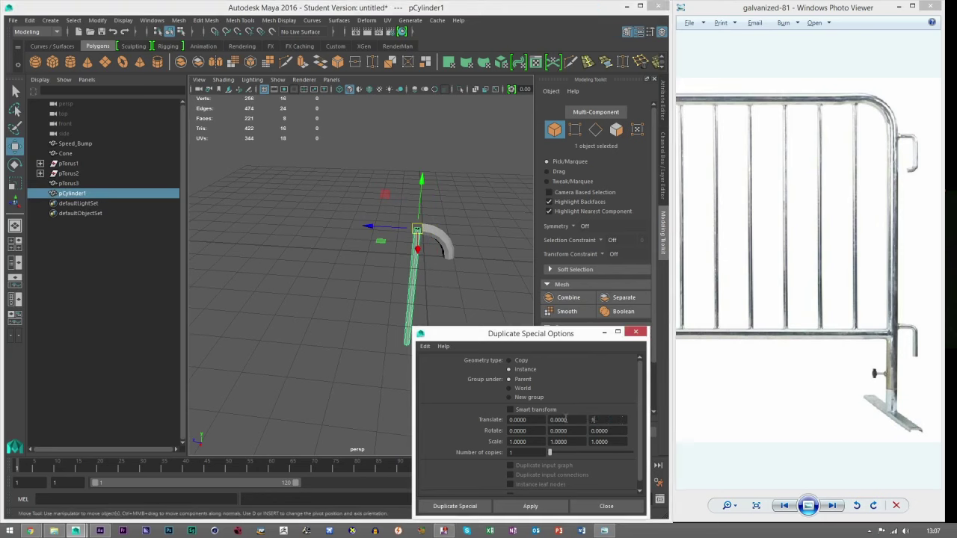
left_click(523, 507)
left_click(522, 509)
left_click(523, 508)
left_click(524, 508)
left_click(523, 508)
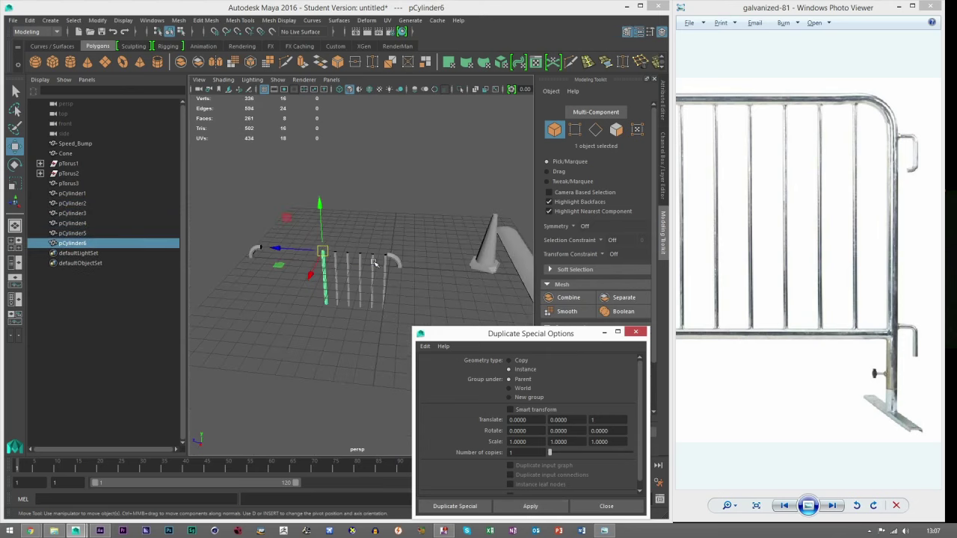
left_click(554, 507)
left_click(550, 508)
left_click(550, 507)
left_click(550, 507)
left_click(550, 507)
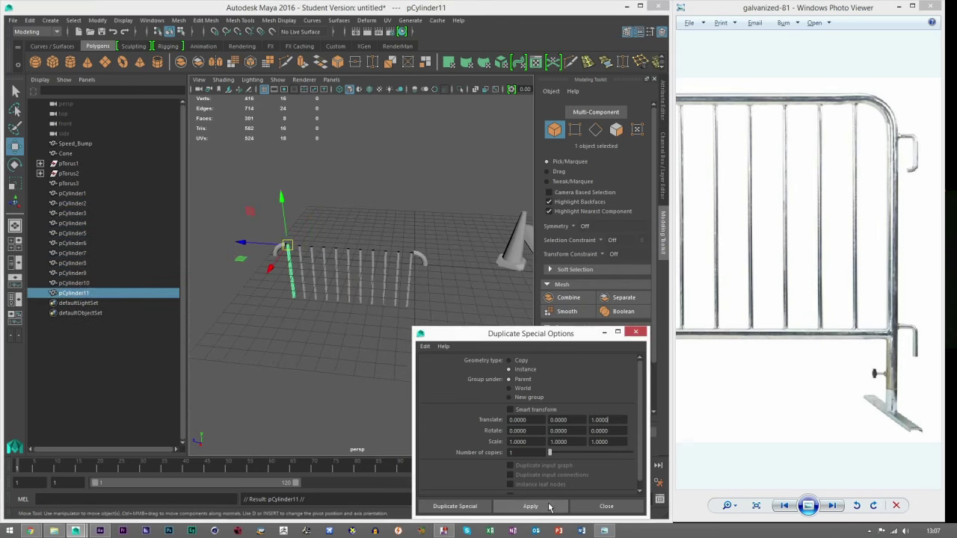
left_click(550, 507)
left_click(549, 507)
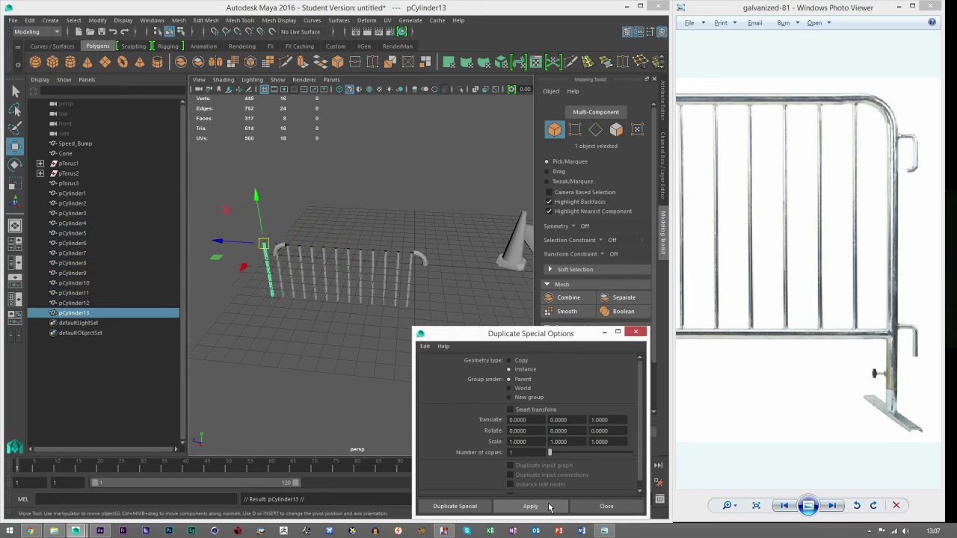
left_click(637, 334)
Step: Move the corner tube object along Z until the right corner's open end lines up over the first bar
scroll(471, 259, "up", 3)
left_click(459, 251)
middle_click_drag(367, 260, 301, 266, "alt")
scroll(449, 263, "up", 3)
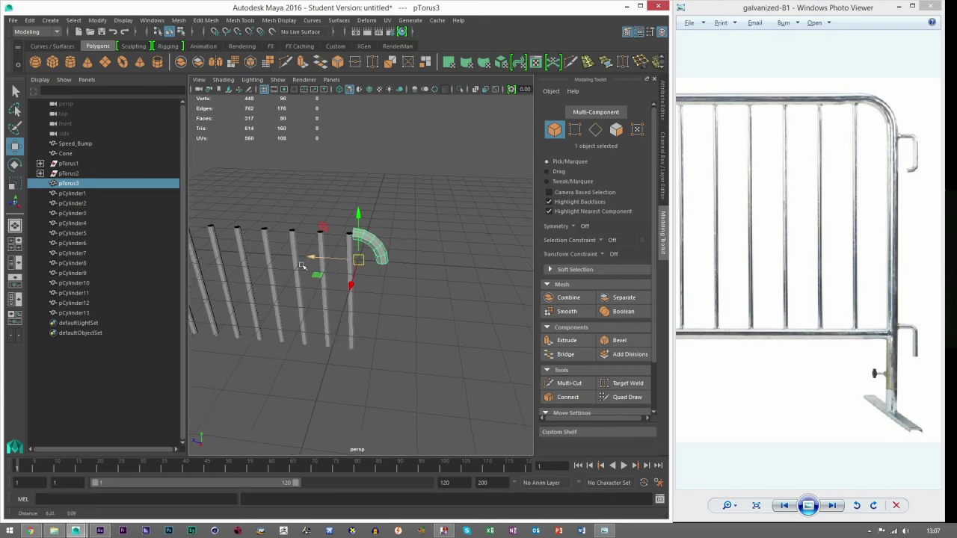
scroll(342, 258, "up", 3)
left_click_drag(342, 255, 336, 255)
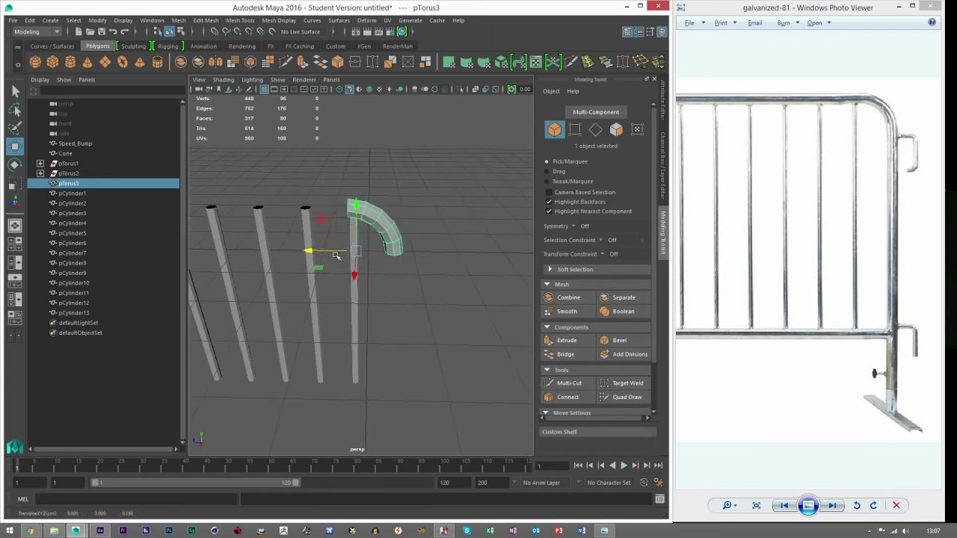
scroll(336, 256, "up", 5)
middle_click_drag(353, 182, 345, 199, "alt")
left_click_drag(336, 298, 336, 298)
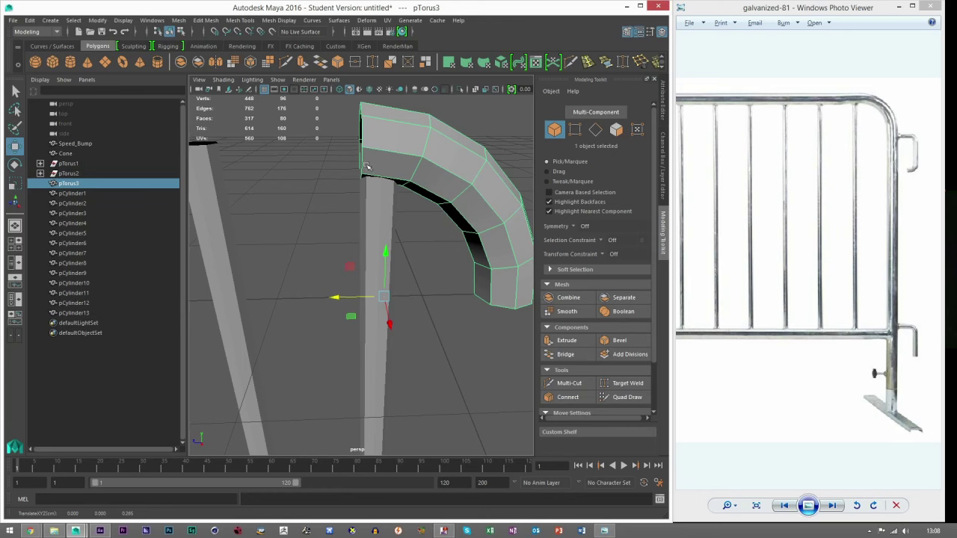
Step: Select all 48 vertices of the left corner tube and move them along Z over the last bar
scroll(397, 157, "down", 6)
middle_click_drag(397, 156, 501, 145, "alt")
left_click(576, 131)
left_click_drag(326, 207, 414, 309)
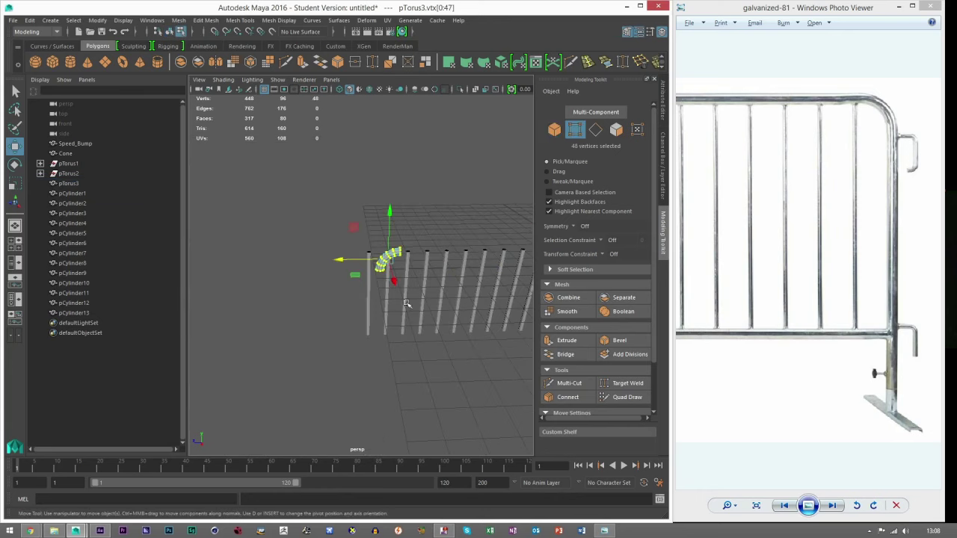
scroll(408, 304, "up", 8)
middle_click_drag(388, 271, 379, 272, "alt")
left_click_drag(397, 195, 267, 191)
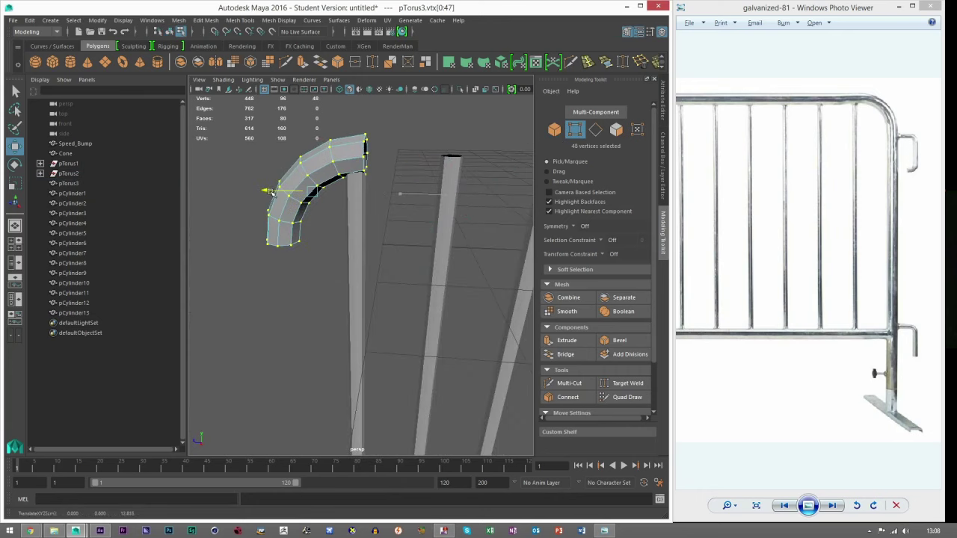
left_click(553, 129)
Step: Extrude the edge loop around the left corner tube's open upper end
scroll(368, 250, "down", 6)
left_click_drag(368, 249, 373, 274, "alt")
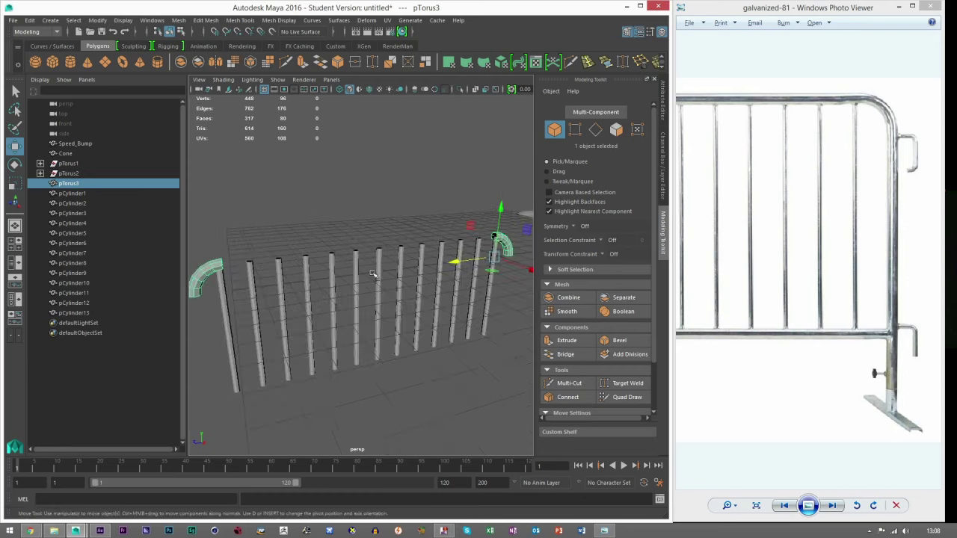
left_click_drag(348, 214, 406, 252, "alt")
scroll(406, 252, "up", 6)
left_click(597, 130)
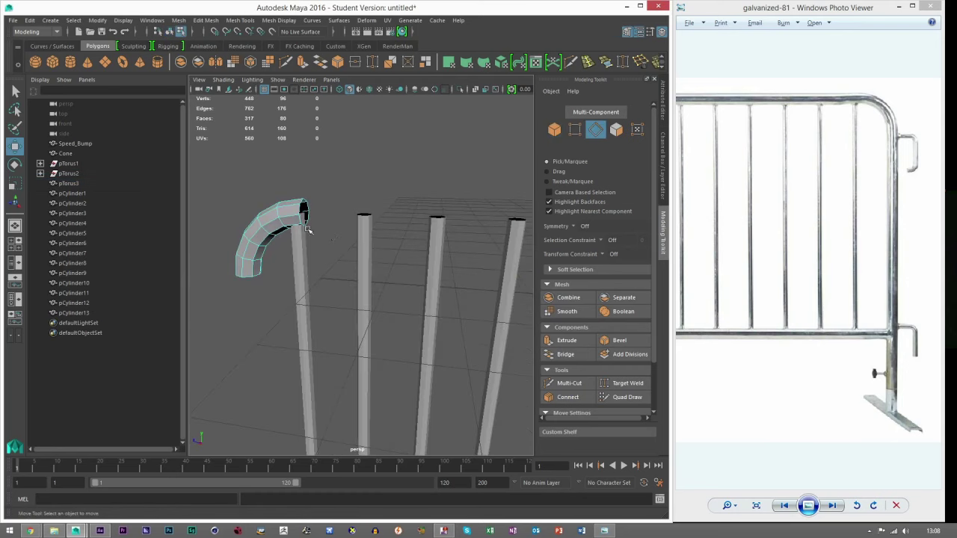
scroll(353, 229, "down", 7)
middle_click_drag(329, 249, 328, 256, "alt")
scroll(329, 266, "down", 4)
scroll(257, 272, "up", 10)
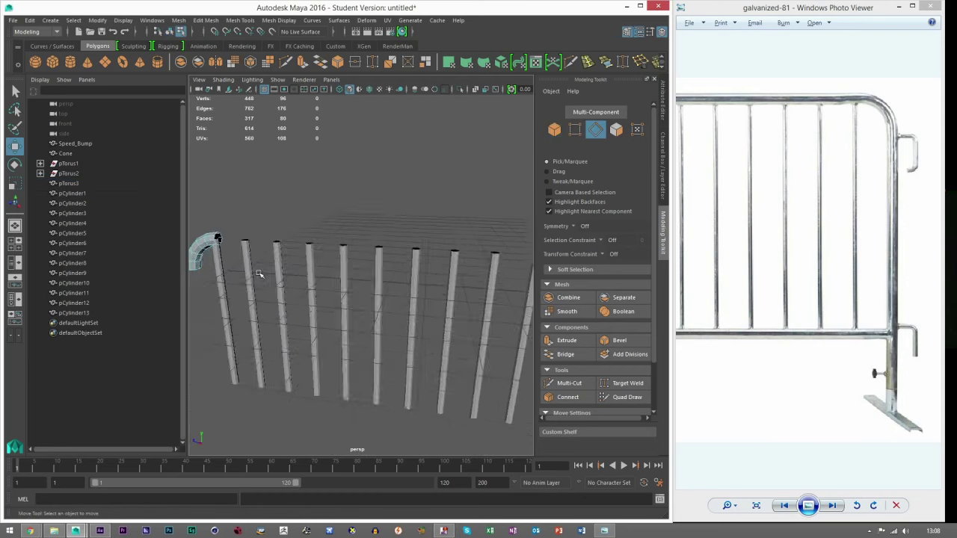
double_click(273, 219)
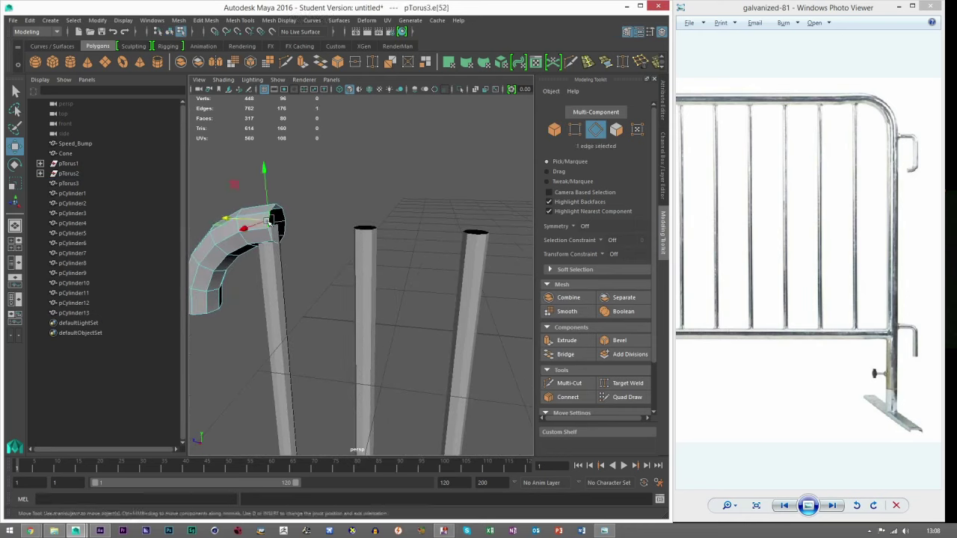
left_click(566, 341)
Step: Stretch the extruded edge loop along Z across all the bars and snap it to the right corner's open end
scroll(344, 277, "down", 10)
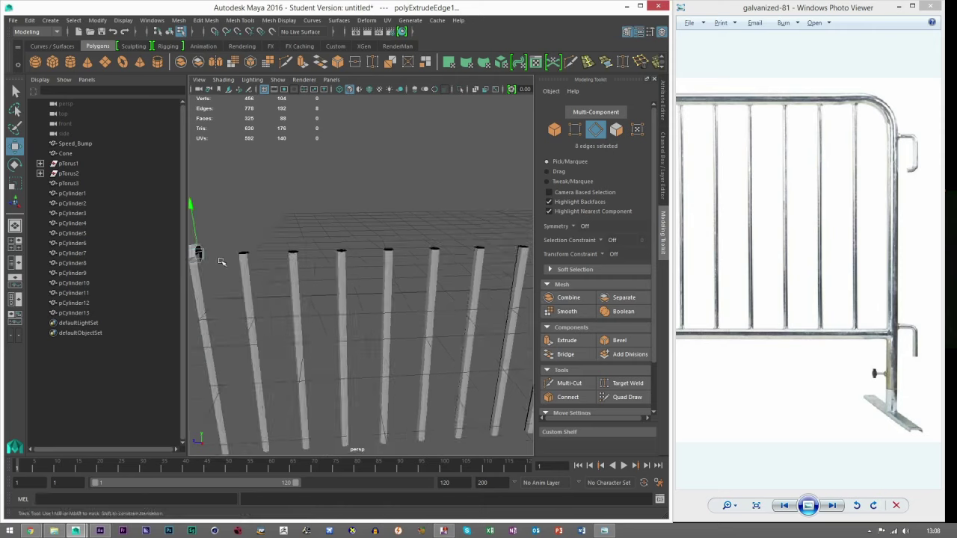
key("w")
left_click_drag(271, 272, 386, 271)
scroll(403, 283, "up", 5)
scroll(404, 282, "up", 3)
middle_click_drag(456, 281, 330, 288, "alt")
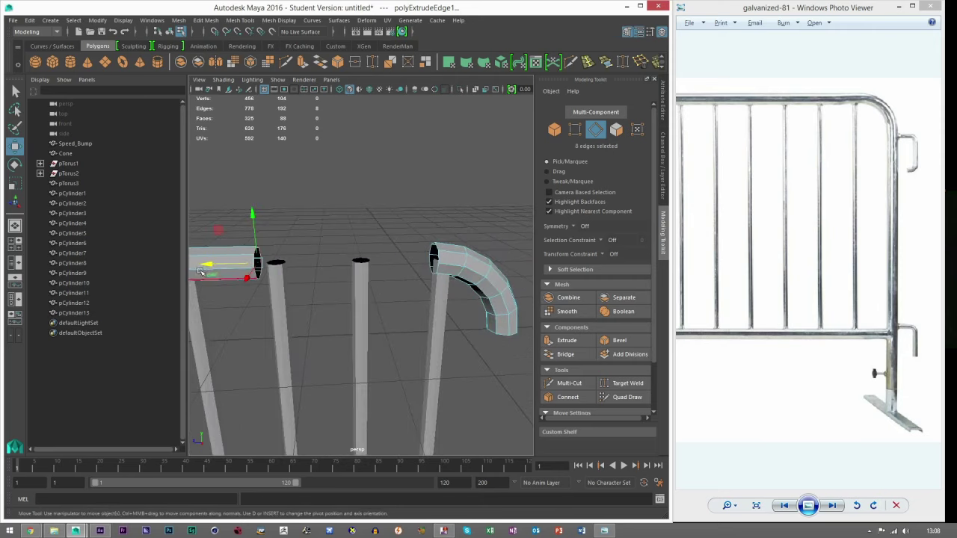
left_click_drag(216, 265, 354, 272)
scroll(430, 280, "up", 3)
middle_click_drag(406, 285, 350, 290, "alt")
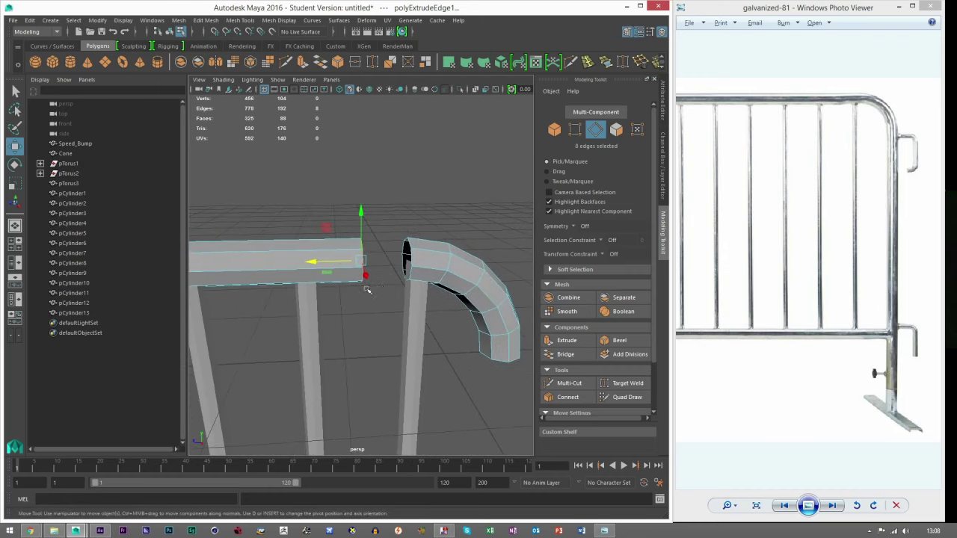
middle_click_drag(426, 269, 394, 277, "alt")
left_click_drag(274, 272, 327, 272)
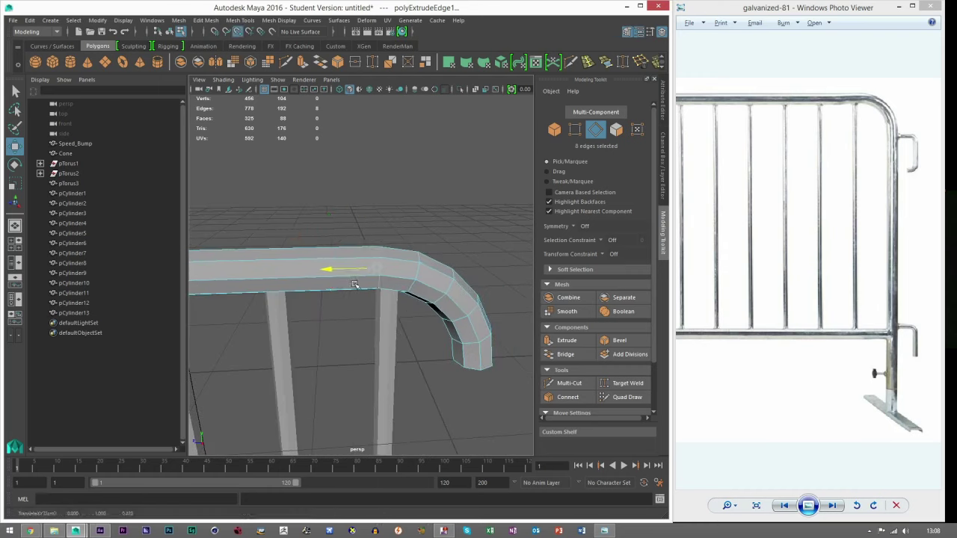
Step: Merge the 16 overlapping vertices where the top rail meets the right corner, and return to object selection
left_click(576, 135)
left_click_drag(359, 322, 490, 302, "alt")
left_click(575, 131)
left_click(575, 130)
left_click_drag(325, 199, 394, 320)
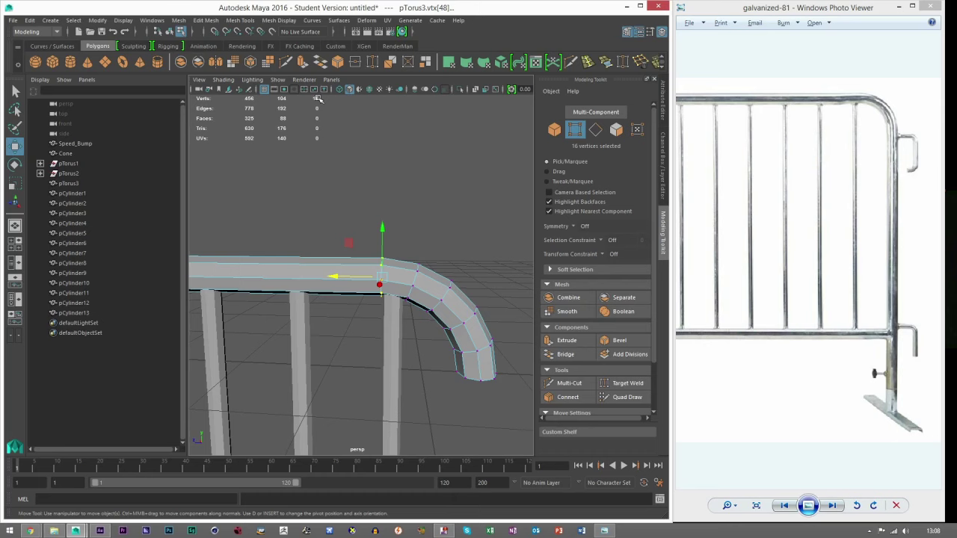
left_click(206, 20)
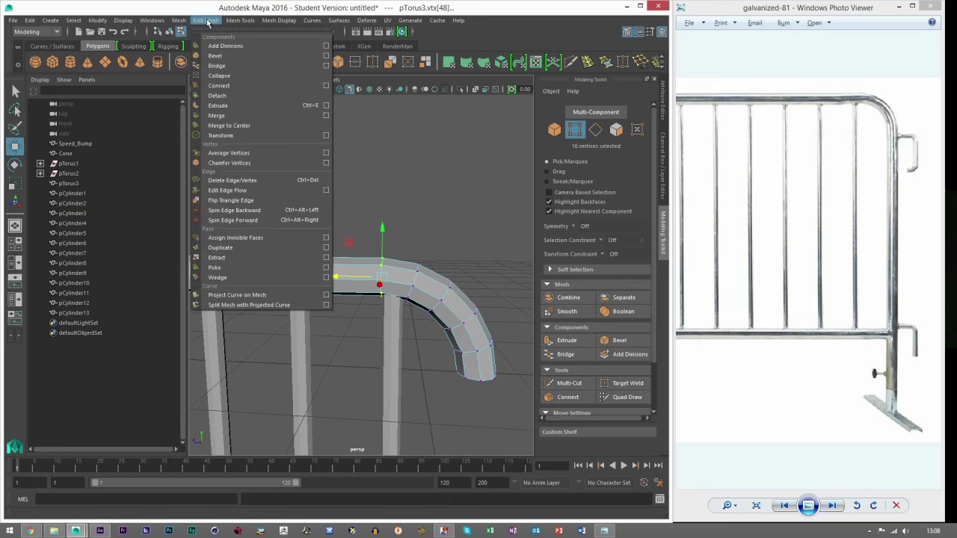
left_click(216, 116)
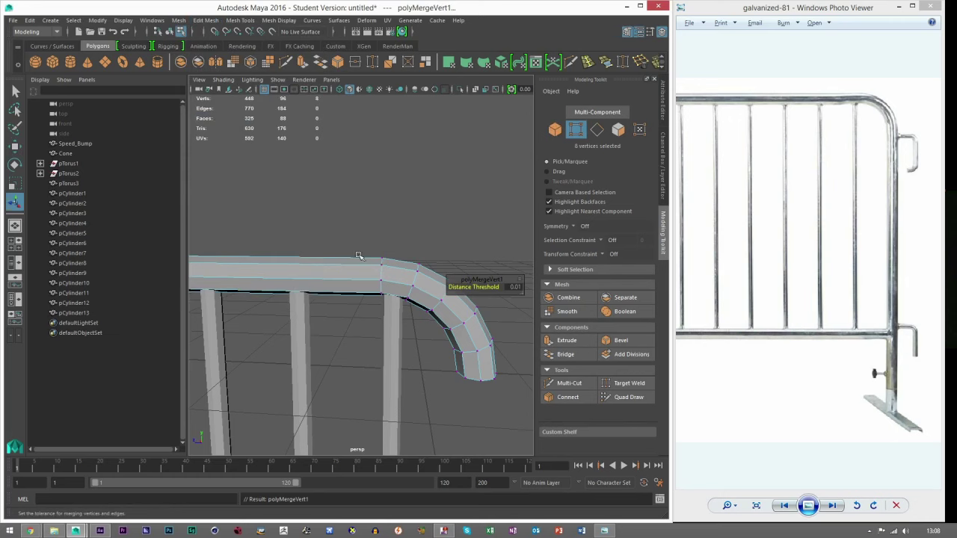
left_click(562, 134)
key("w")
left_click(414, 214)
scroll(357, 285, "down", 5)
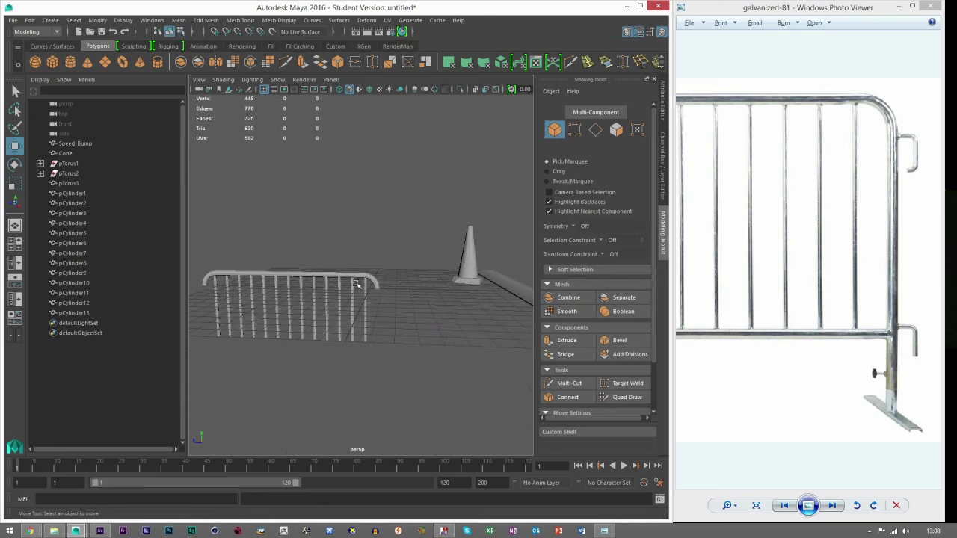
Step: Select the edge loops at the lower open ends of both corner tubes and extrude them
scroll(357, 284, "up", 6)
left_click(403, 296)
left_click_drag(404, 318, 359, 288, "alt")
left_click(595, 130)
left_click_drag(419, 314, 396, 251, "alt")
double_click(418, 230)
scroll(419, 232, "down", 4)
left_click_drag(449, 273, 274, 276, "alt")
scroll(447, 293, "up", 6)
scroll(438, 294, "down", 4)
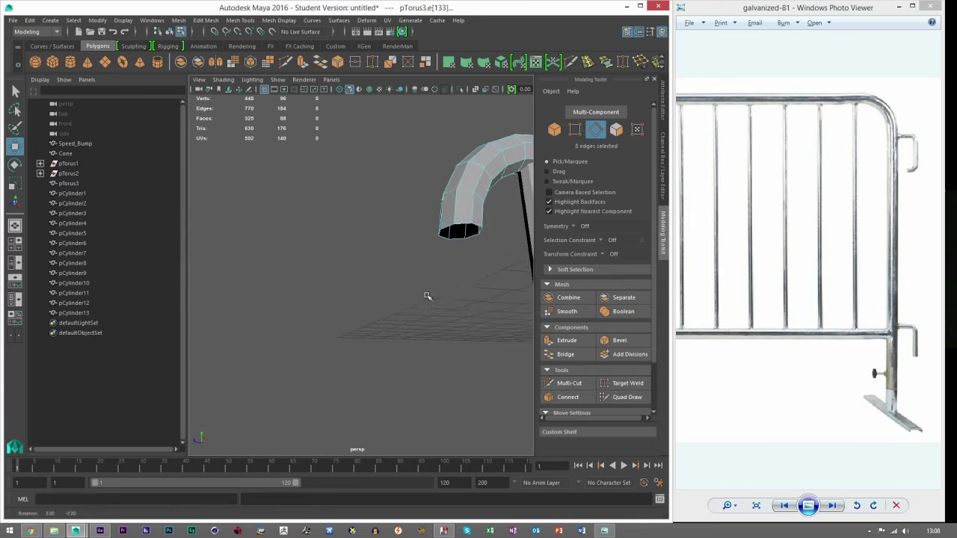
double_click(454, 217, "shift")
left_click(555, 344)
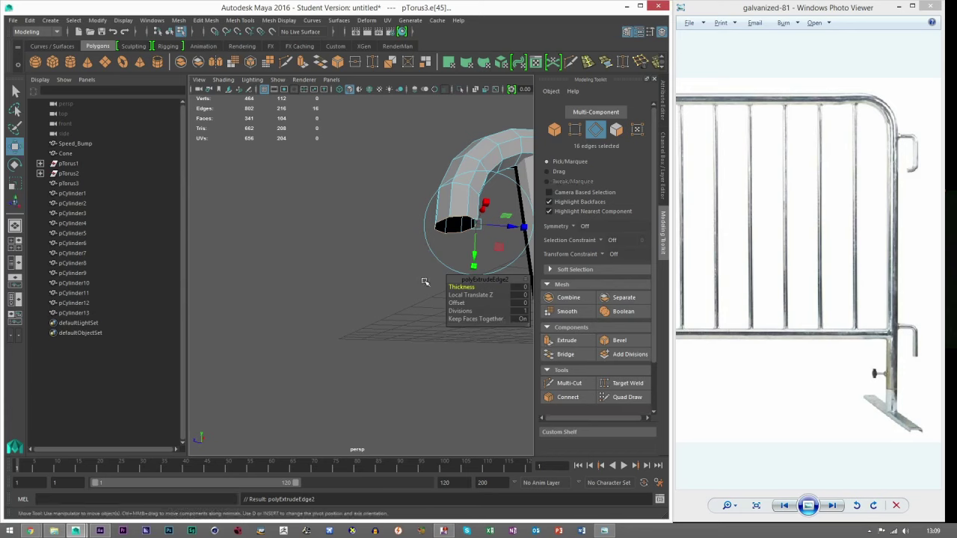
Step: Lower the extruded edges to form two side legs reaching below the bars, then deselect the frame
key("w")
scroll(424, 282, "down", 6)
left_click_drag(423, 288, 363, 247, "alt")
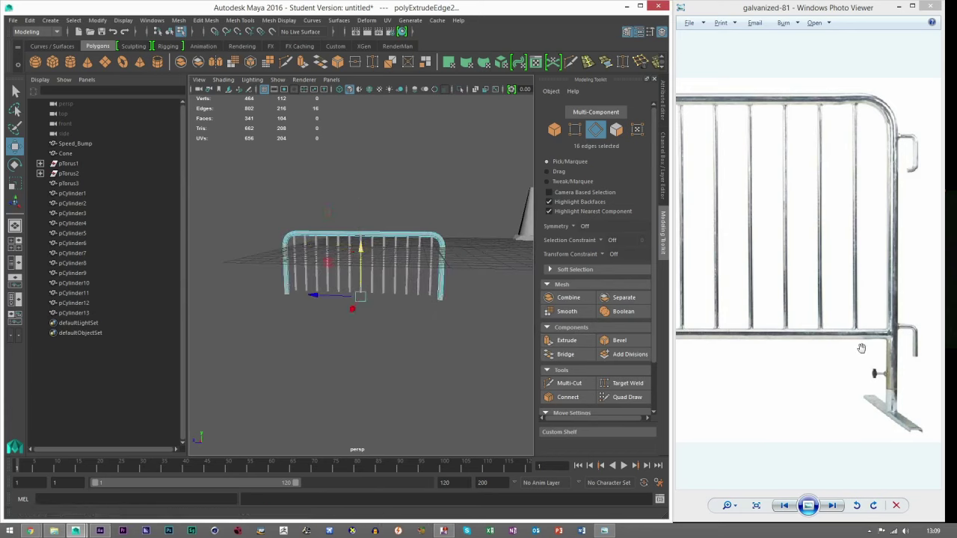
left_click_drag(521, 309, 362, 258, "alt")
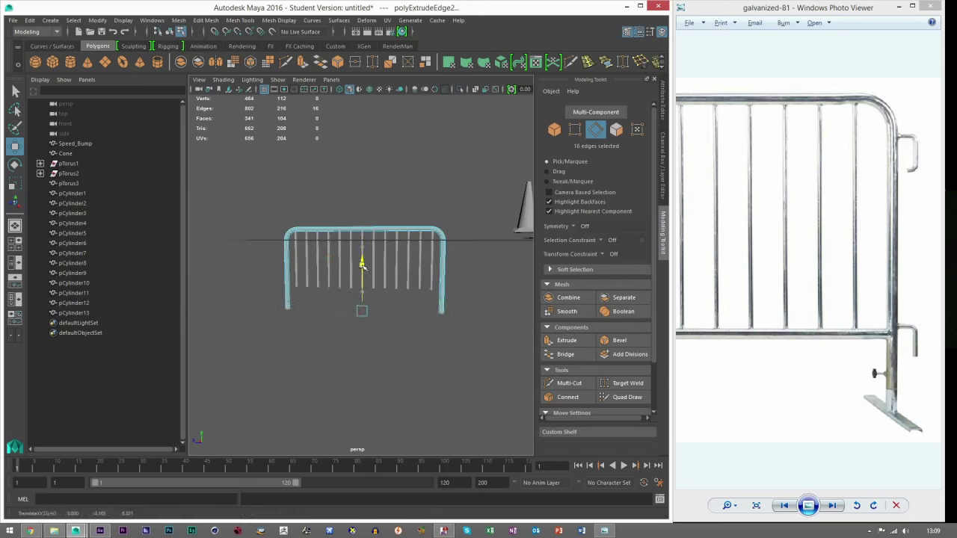
left_click(555, 130)
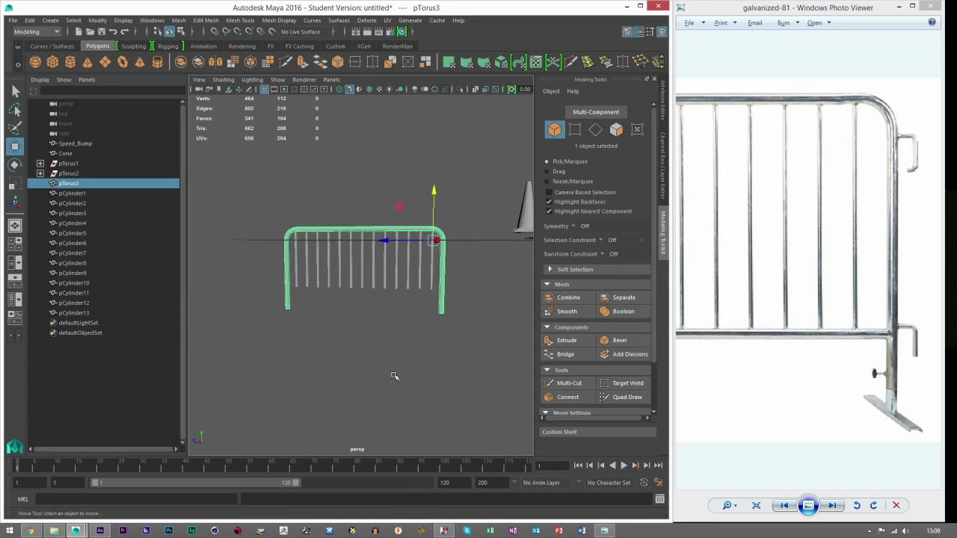
left_click(393, 376)
left_click_drag(393, 376, 405, 369, "alt")
scroll(405, 368, "up", 3)
scroll(764, 339, "down", 2)
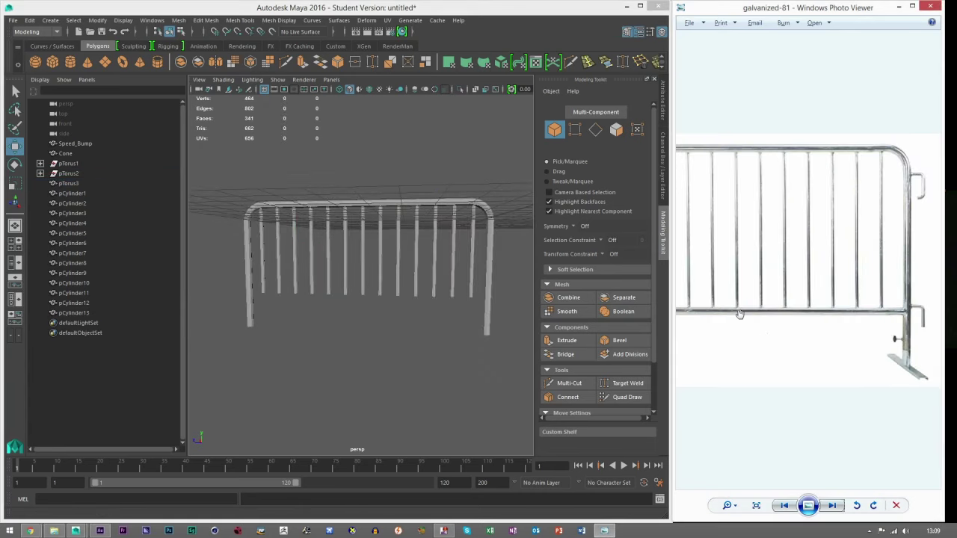
Step: Duplicate the frame tube and move the copy straight down below the original
left_click(330, 202)
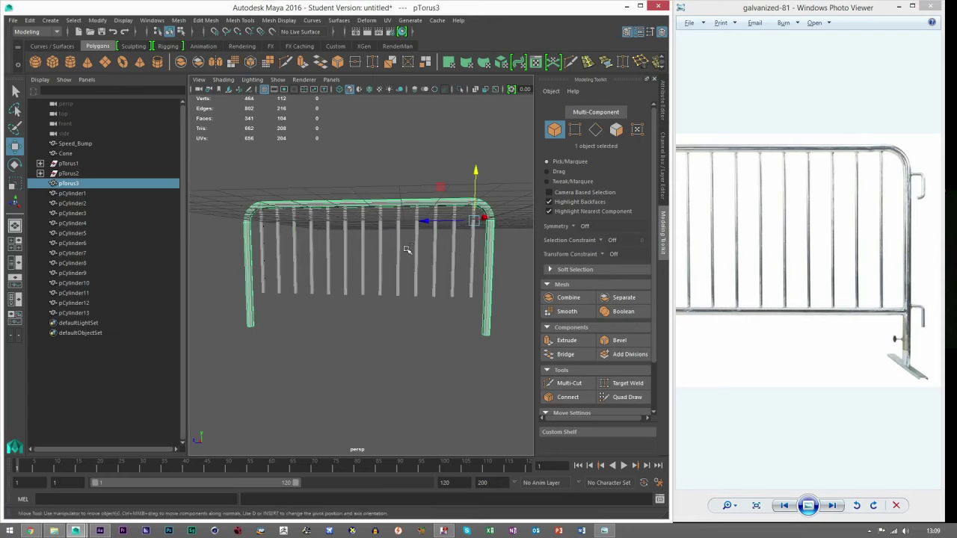
key("ctrl+d")
left_click_drag(475, 173, 455, 320)
Step: Delete the duplicate frame's corner and leg faces, keeping only the eight faces of its straight horizontal rail
key("F11")
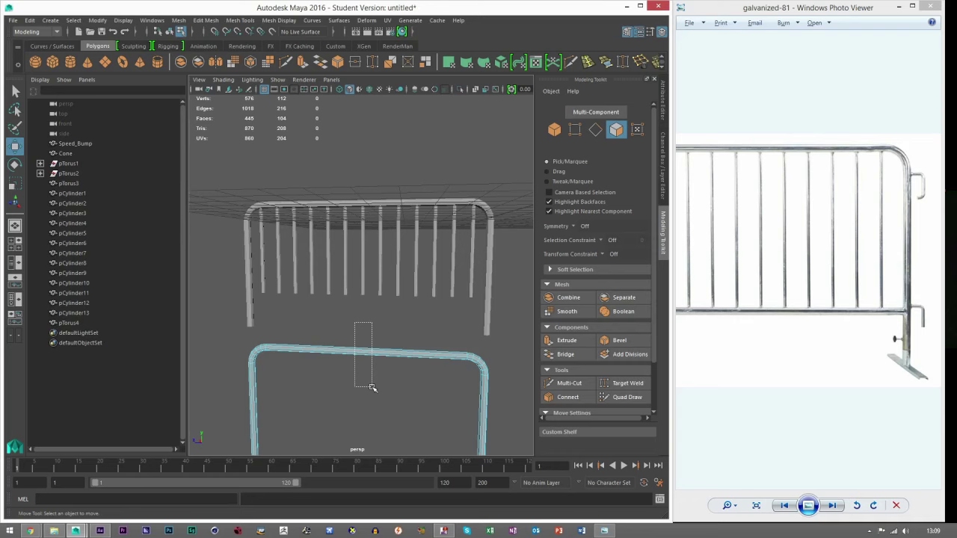
left_click_drag(372, 387, 374, 389)
left_click_drag(424, 364, 346, 278, "alt")
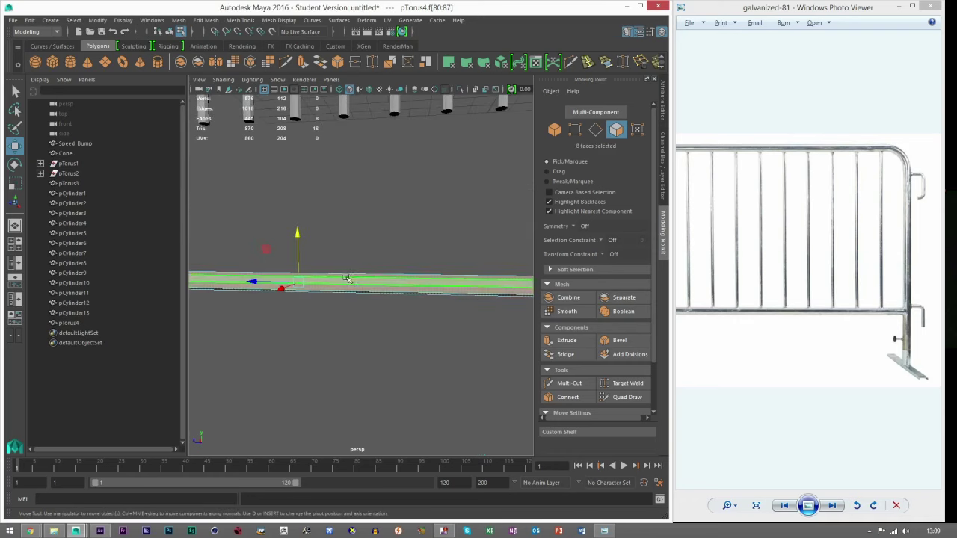
right_click_drag(346, 249, 335, 350)
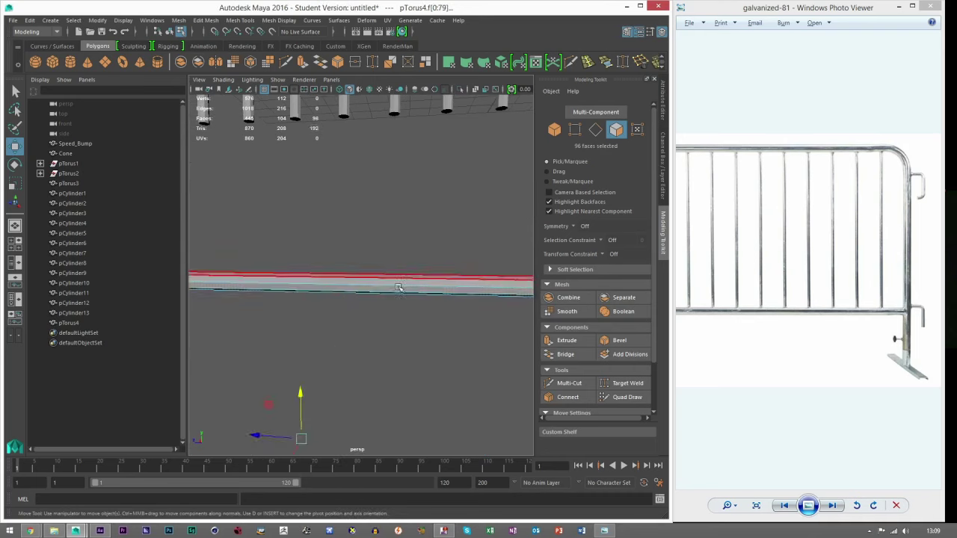
scroll(396, 285, "down", 5)
key("Delete")
left_click(554, 131)
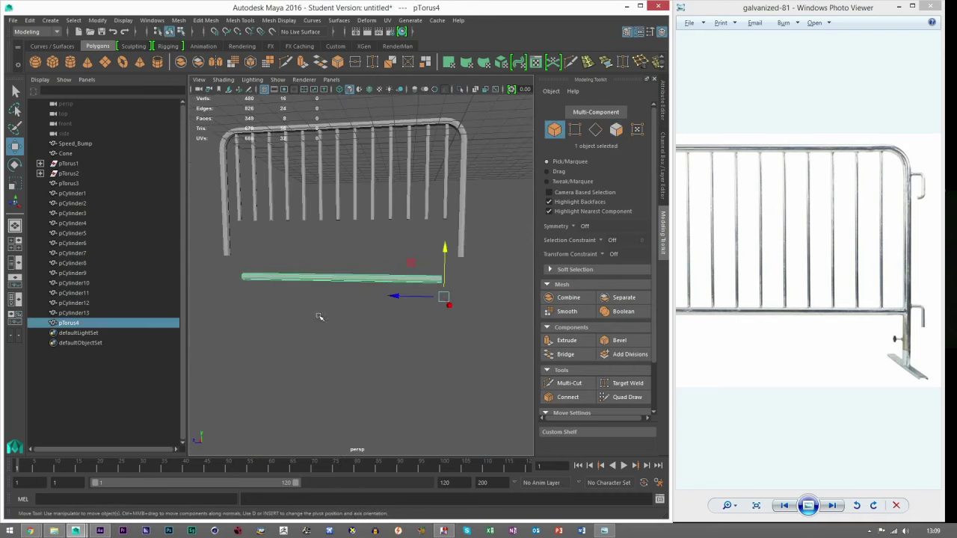
left_click_drag(319, 317, 400, 222, "alt")
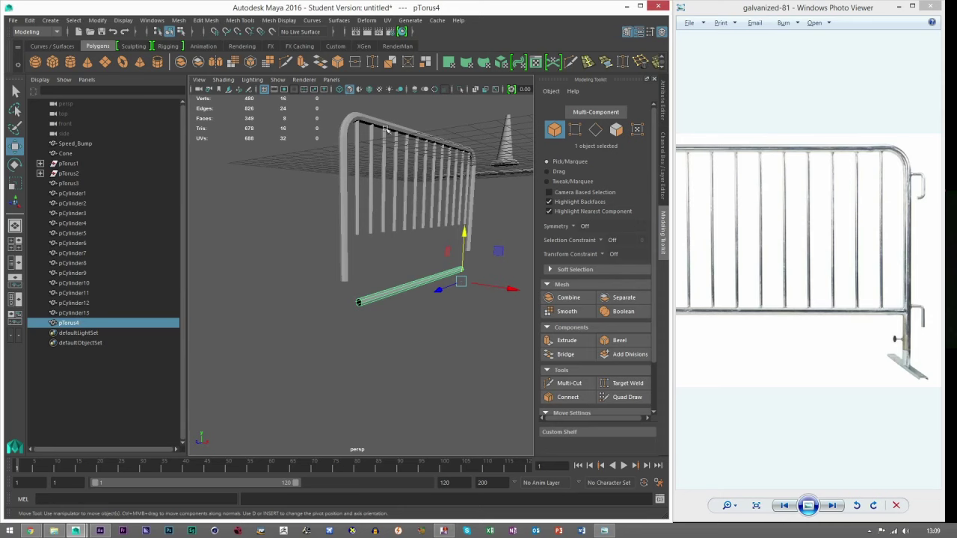
scroll(409, 322, "up", 5)
middle_click_drag(409, 322, 363, 310, "alt")
left_click_drag(458, 299, 387, 295, "alt")
middle_click_drag(432, 276, 361, 312, "alt")
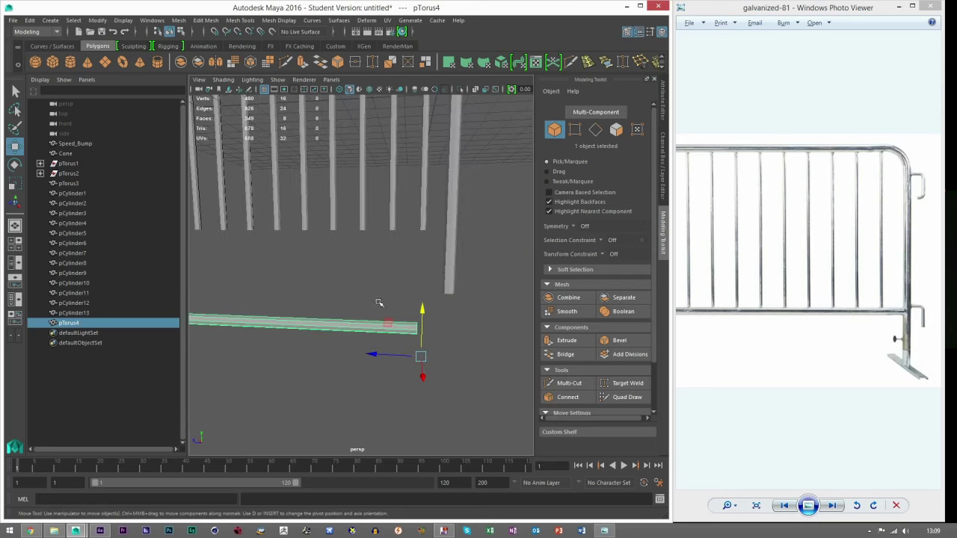
scroll(620, 72, "down", 1)
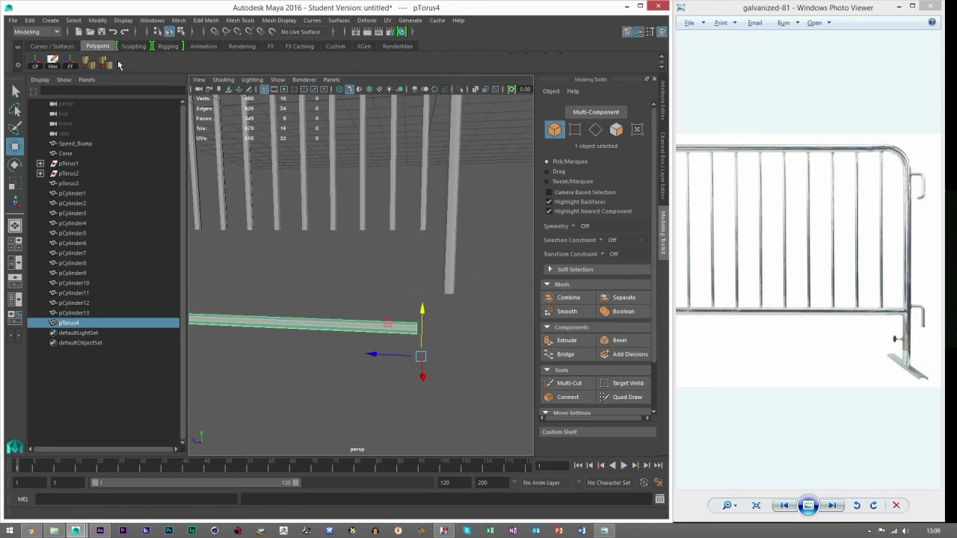
Step: Center the lower rail's pivot and raise the rail to meet the lower ends of the vertical bars
left_click(34, 63)
middle_click_drag(212, 294, 359, 285, "alt")
scroll(367, 291, "down", 3)
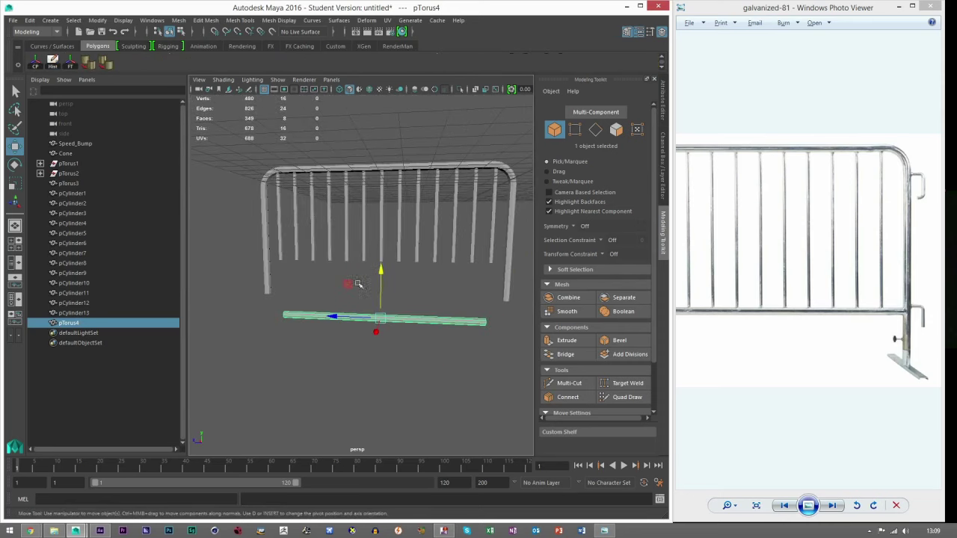
left_click(93, 22)
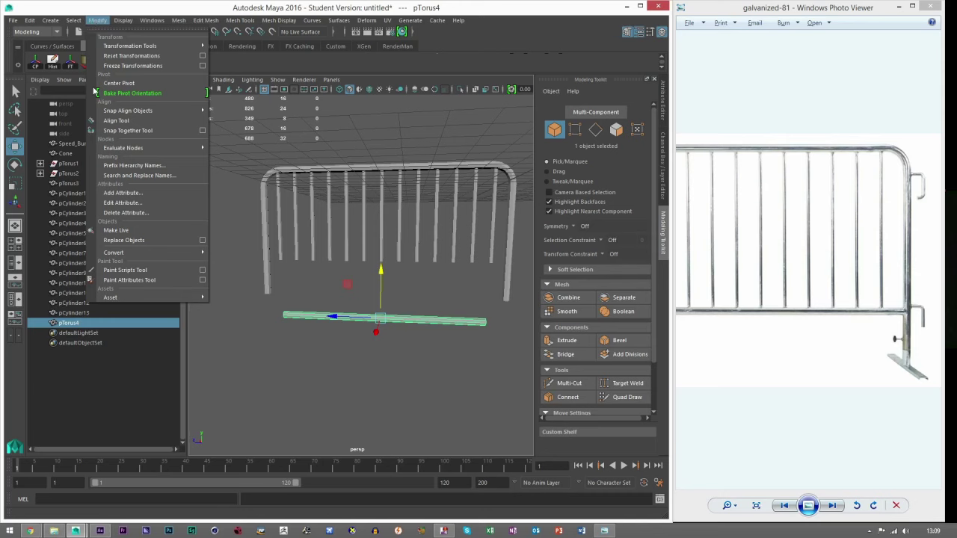
left_click(436, 11)
left_click_drag(381, 271, 406, 212)
Step: Select the eight vertices at the rail's right end and extend them into the right leg
left_click(573, 130)
left_click_drag(465, 216, 511, 305)
scroll(384, 310, "down", 5)
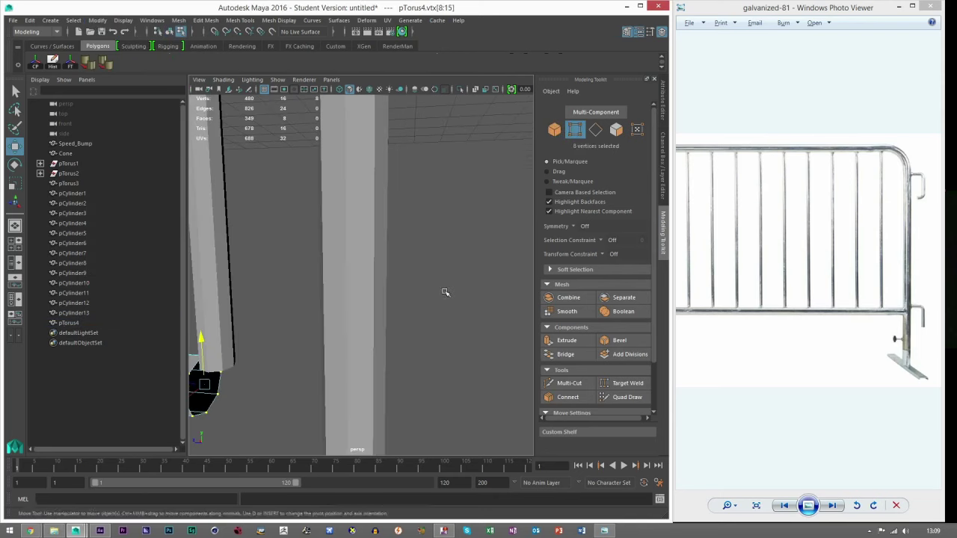
left_click_drag(299, 313, 326, 313)
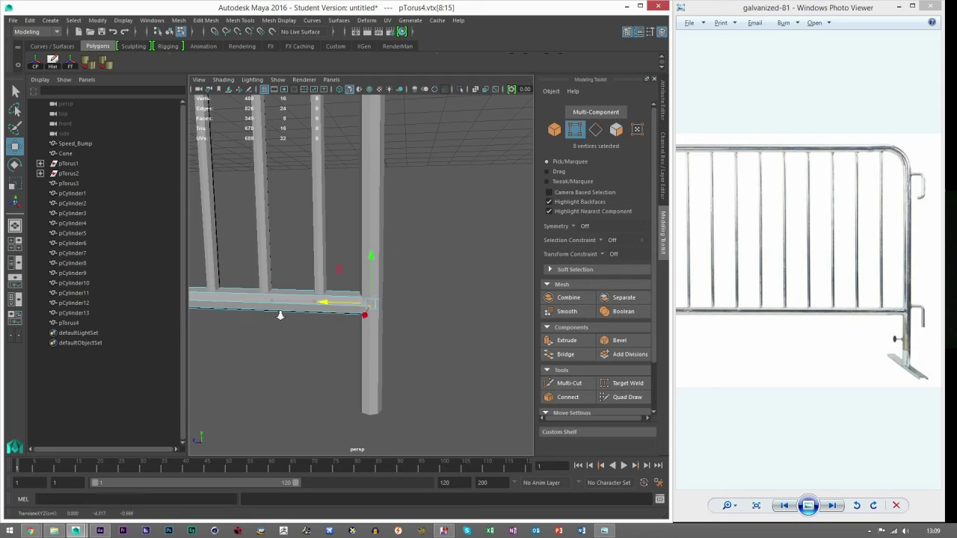
Step: Extend the rail's left end vertices into the left leg, return to object selection and deselect the rail
scroll(280, 315, "down", 3)
middle_click_drag(281, 315, 346, 311, "alt")
left_click_drag(345, 311, 490, 408, "alt")
scroll(379, 309, "up", 4)
left_click_drag(413, 367, 333, 375)
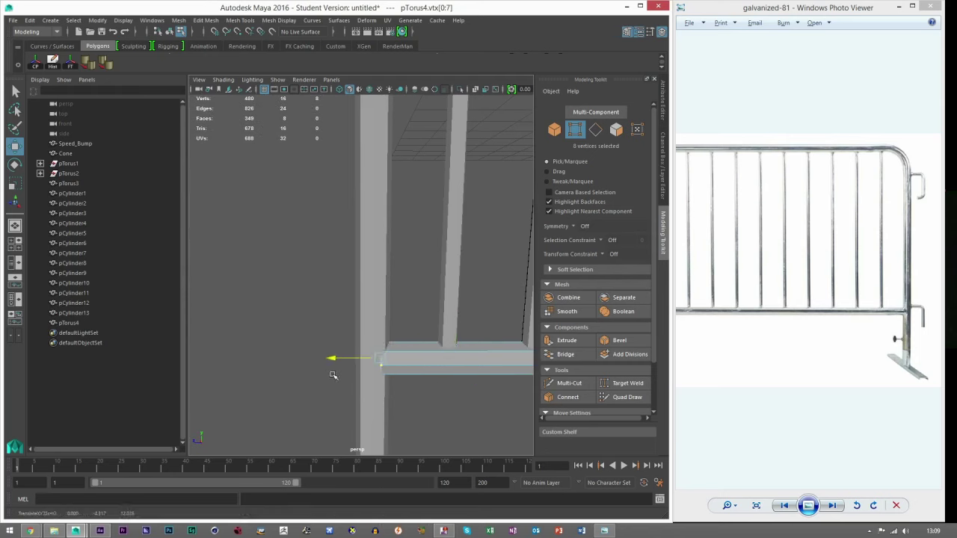
left_click(554, 131)
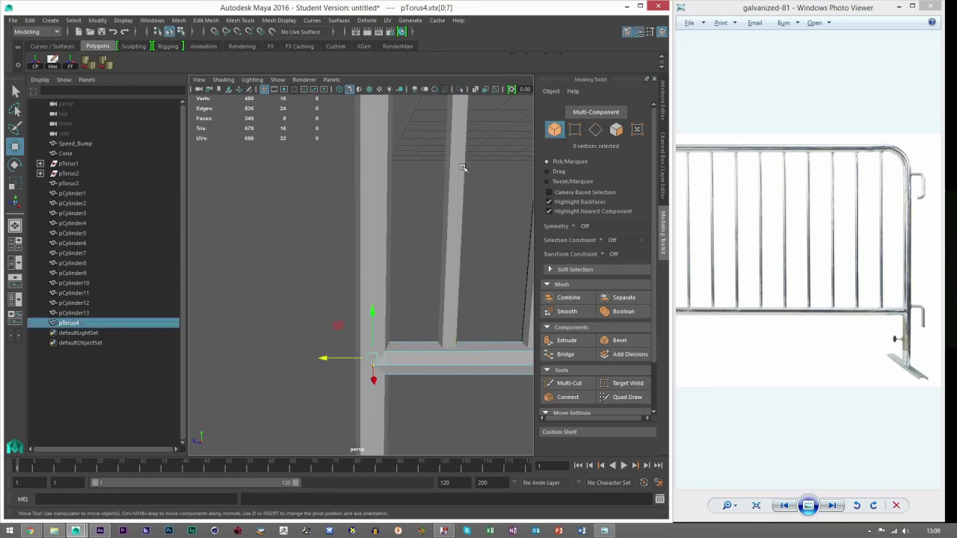
left_click(292, 263)
scroll(293, 263, "down", 6)
middle_click_drag(425, 265, 354, 266, "alt")
left_click_drag(383, 261, 434, 266, "alt")
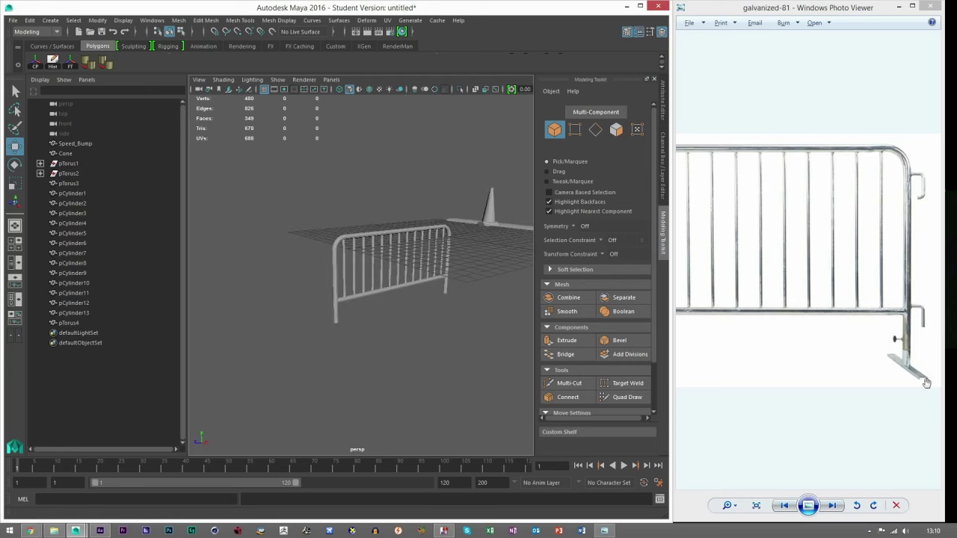
Step: Create a polygon cube for the barrier's foot and lower it to the level of the leg ends
left_click(52, 49)
left_click(94, 48)
scroll(52, 65, "up", 1)
left_click(53, 64)
left_click_drag(454, 265, 371, 262, "alt")
scroll(372, 261, "up", 3)
middle_click_drag(371, 261, 331, 227, "alt")
left_click_drag(379, 150, 377, 275)
Step: Snap the cube's pivot to its own geometry and align the cube with the lower end of one side leg
scroll(377, 275, "up", 4)
middle_click_drag(441, 346, 340, 279, "alt")
scroll(334, 288, "up", 3)
key("d")
key("v")
left_click_drag(313, 252, 320, 275)
key("d")
key("v")
mouse_move(313, 228)
left_mouse_down()
mouse_move(313, 133)
mouse_move(314, 217)
left_mouse_up()
left_click_drag(345, 267, 344, 267)
key("v")
left_click_drag(263, 265, 369, 275)
Step: Scale the cube into a long, flat foot plate running crosswise under the leg
scroll(373, 325, "up", 4)
key("r")
left_click_drag(321, 299, 468, 304)
key("f")
right_click_drag(457, 302, 347, 251, "alt")
left_click_drag(374, 274, 474, 265, "alt")
left_click_drag(362, 206, 359, 241)
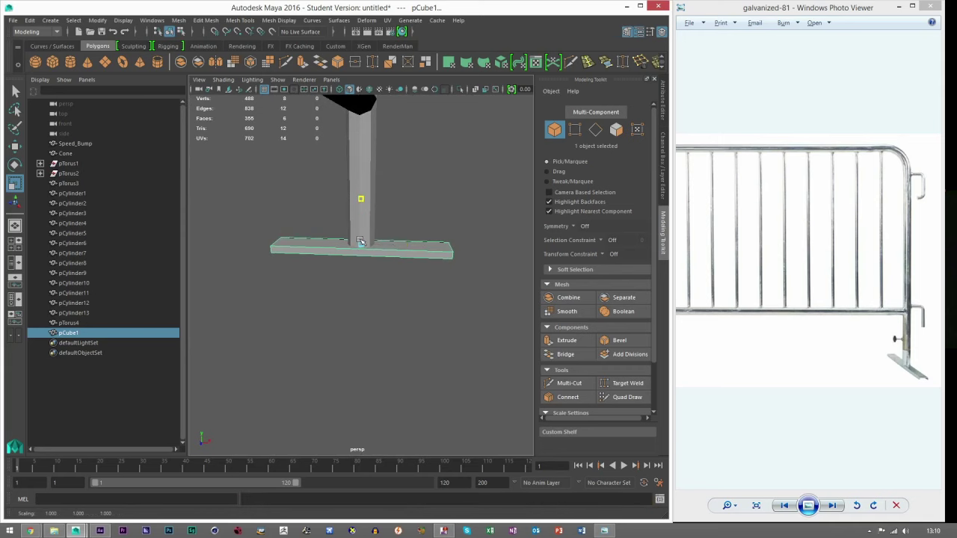
Step: Delete the unneeded underside face of the foot plate
key("w")
left_click_drag(421, 256, 305, 287, "alt")
left_click(616, 130)
left_click(387, 251)
key("Delete")
Step: Duplicate the foot plate and center the copy under the opposite leg, then deselect it
left_click(554, 130)
key("ctrl+d")
scroll(404, 269, "down", 6)
middle_click_drag(374, 268, 528, 269, "alt")
left_click_drag(489, 264, 307, 271)
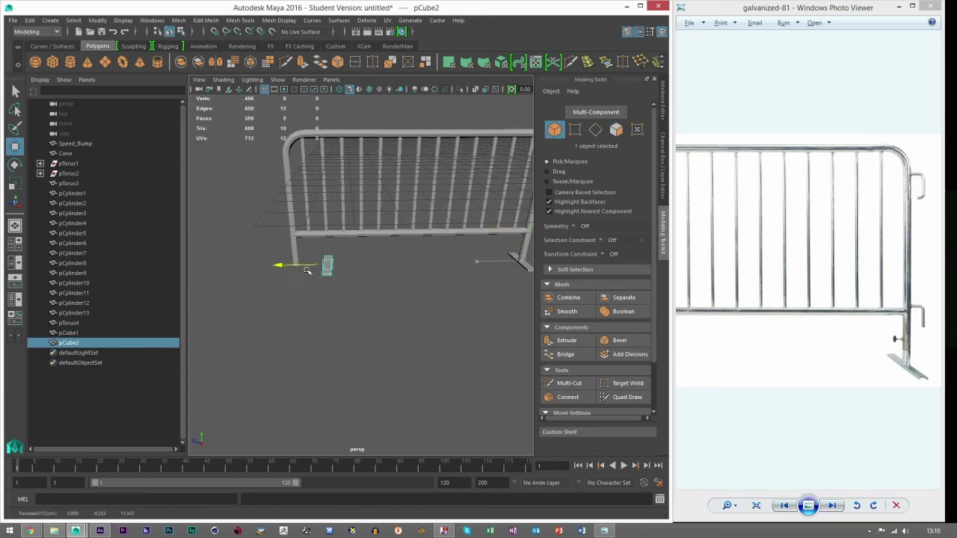
scroll(307, 271, "up", 5)
middle_click_drag(308, 271, 433, 273, "alt")
left_click_drag(434, 274, 479, 280, "alt")
scroll(411, 281, "up", 2)
middle_click_drag(409, 281, 429, 288, "alt")
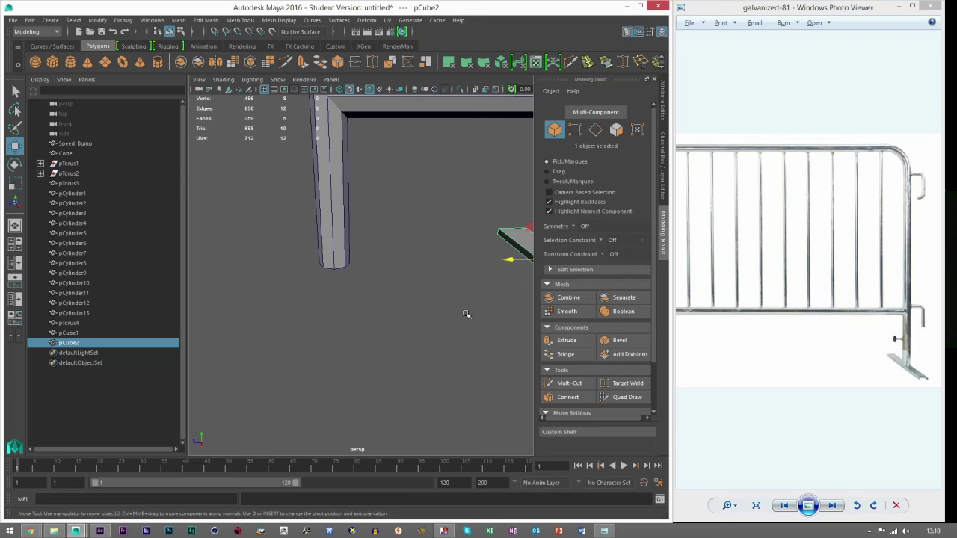
left_click_drag(508, 260, 287, 262)
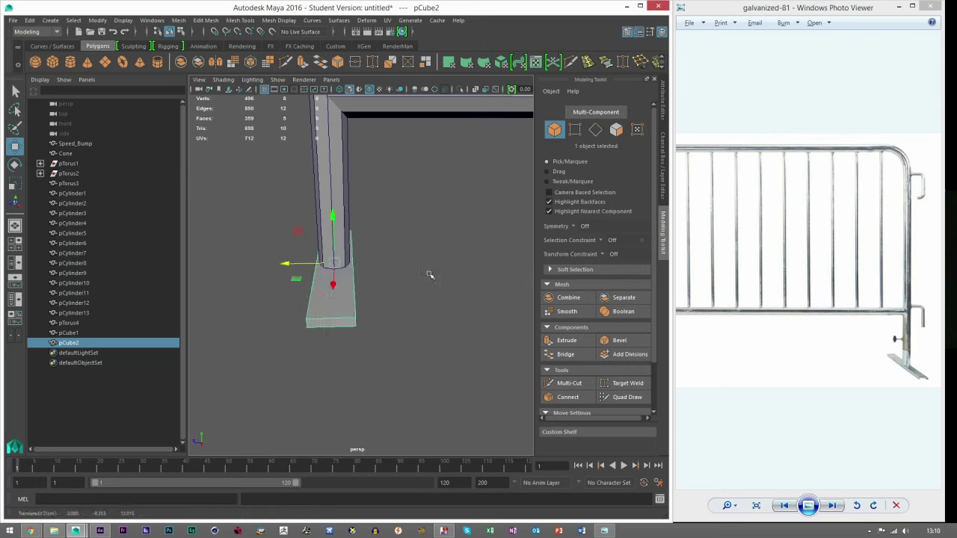
left_click(430, 275)
Step: Select all 17 parts of the barrier and combine them into one mesh
scroll(404, 277, "down", 6)
left_click_drag(380, 272, 386, 293, "alt")
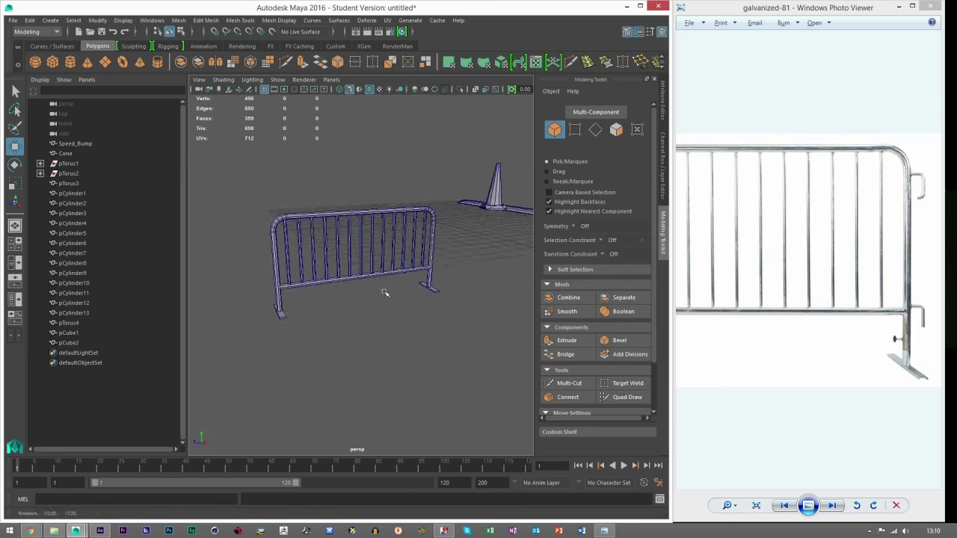
left_click_drag(234, 166, 446, 358)
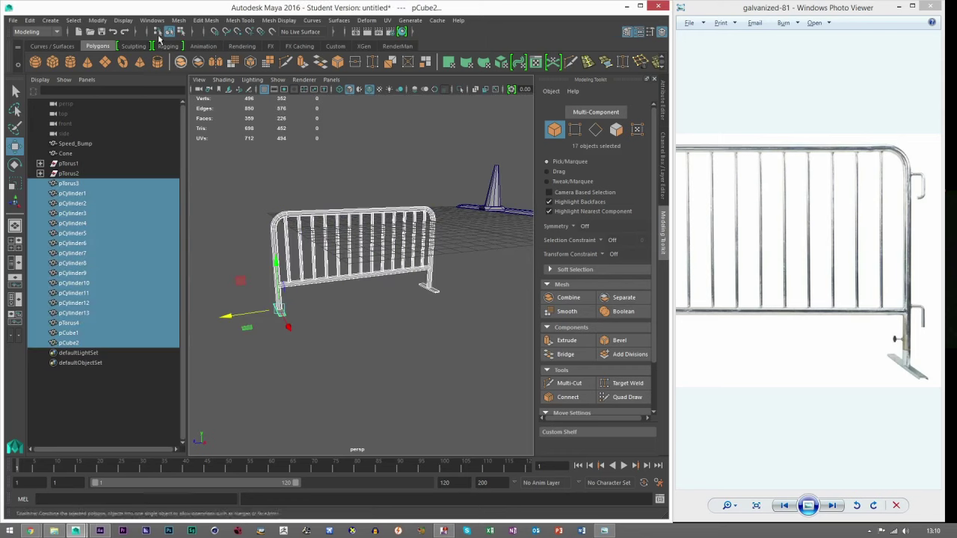
left_click(178, 20)
left_click(198, 57)
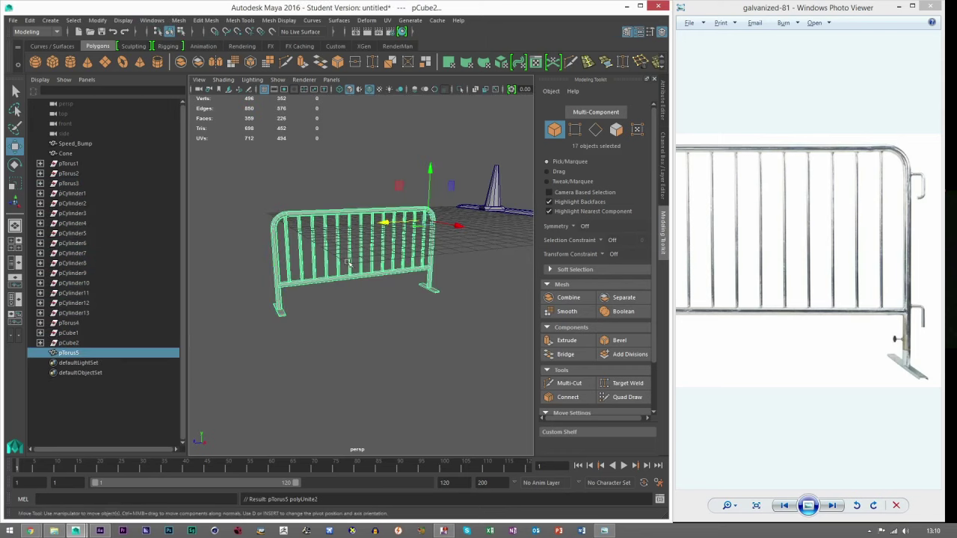
Step: Delete all construction history and remove the leftover empty cylinder groups from the scene
left_click(30, 20)
mouse_move(61, 150)
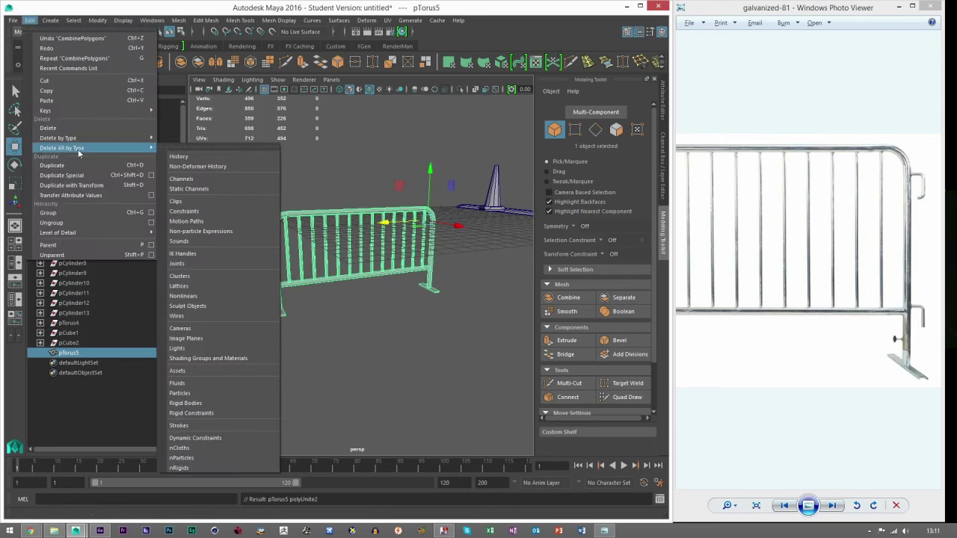
left_click(199, 156)
left_click(60, 164)
left_click(73, 273, "shift")
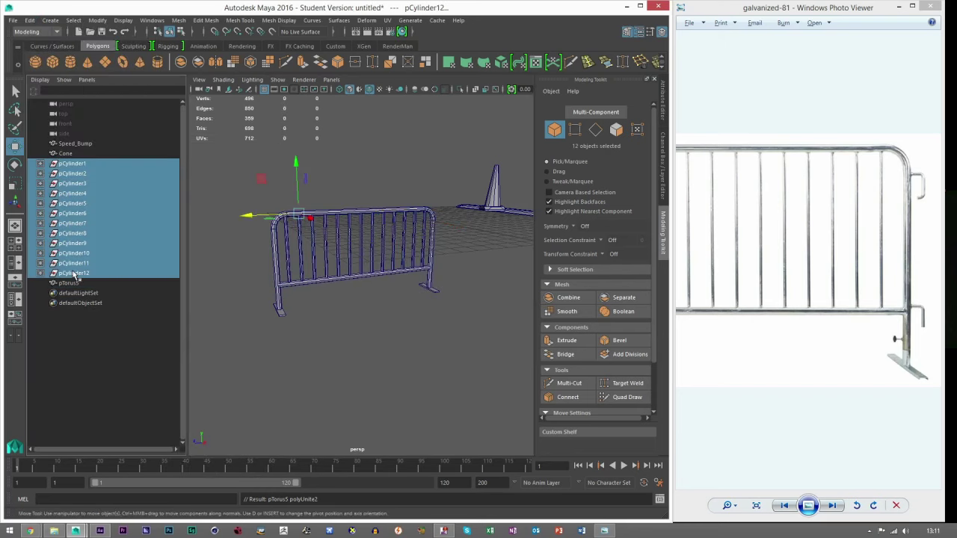
key("Delete")
Step: Rename the combined mesh as Barrier and deselect it
left_click(70, 163)
double_click(70, 164)
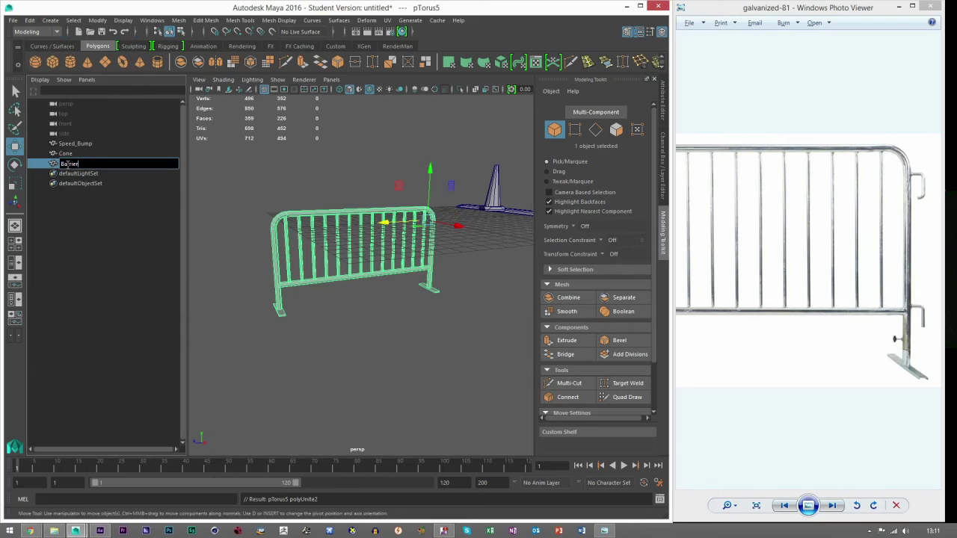
key("Return")
left_click(331, 163)
Step: Select the barrier and center its pivot
left_click_drag(356, 212, 411, 261, "alt")
scroll(359, 235, "down", 5)
left_click(399, 277)
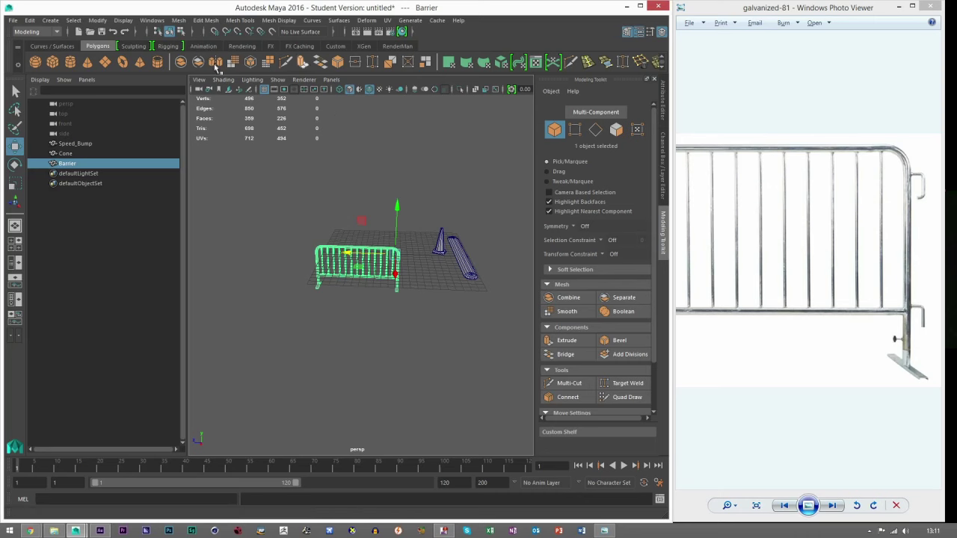
scroll(407, 73, "down", 1)
left_click(36, 67)
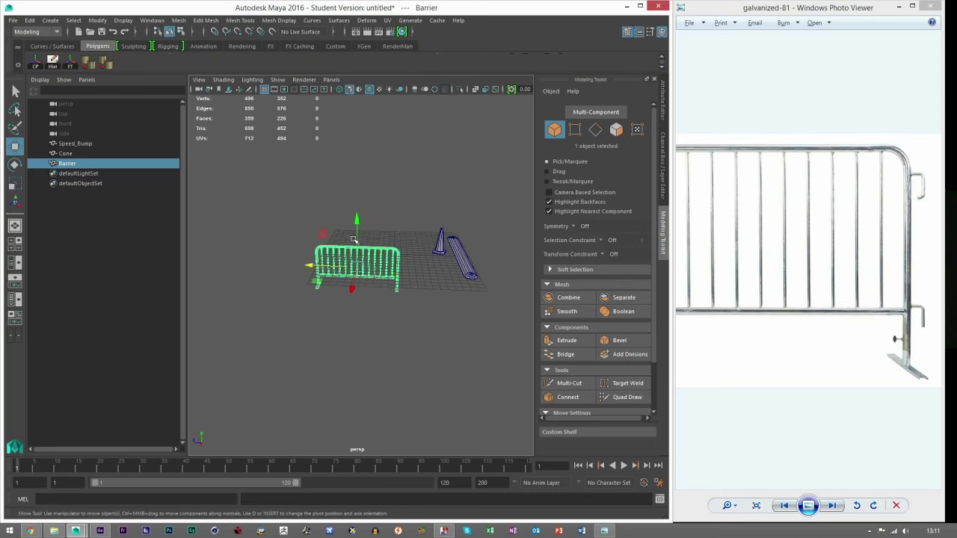
Step: Snap the barrier's pivot straight down to the bottom of its foot plates
scroll(354, 239, "up", 3)
key("d")
key("v")
scroll(363, 234, "up", 3)
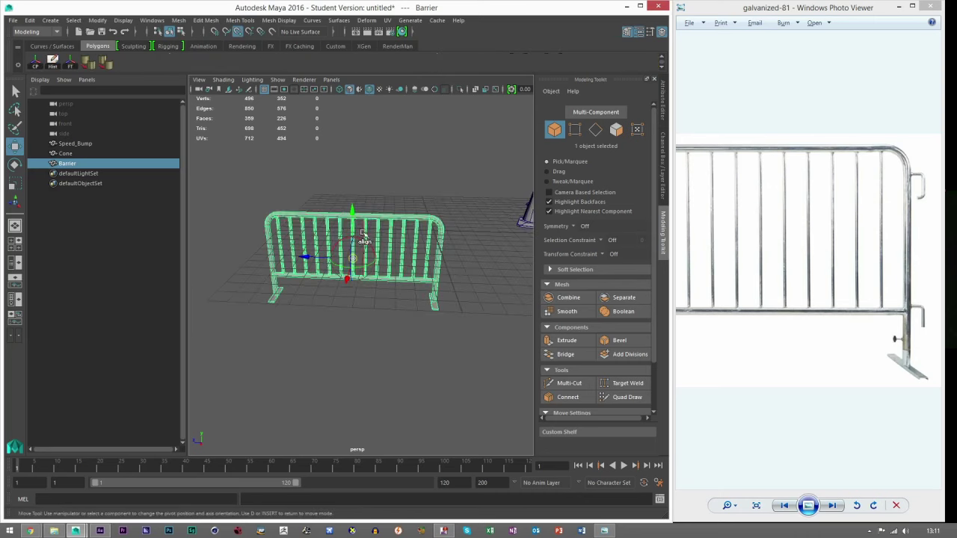
left_click_drag(363, 234, 427, 374)
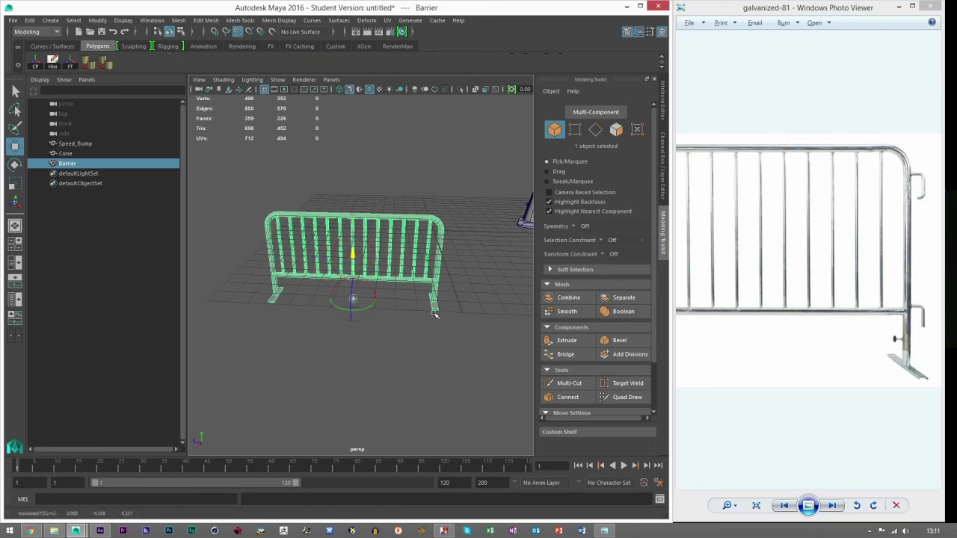
key("d")
left_click_drag(380, 294, 366, 262, "alt")
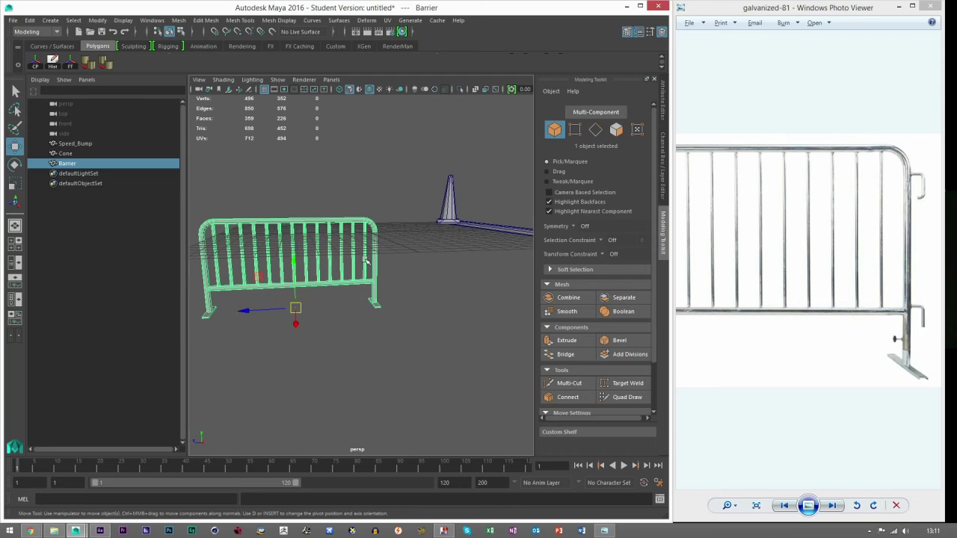
Step: Snap the barrier vertically so its foot plates rest on the ground grid
key("v")
left_click_drag(294, 264, 314, 245)
left_click_drag(375, 242, 363, 270)
scroll(333, 240, "up", 3)
key("ctrl+z")
key("ctrl+y")
Step: Center the cone's pivot and snap it down to the bottom of the cone's base
left_click(349, 224)
scroll(302, 167, "up", 3)
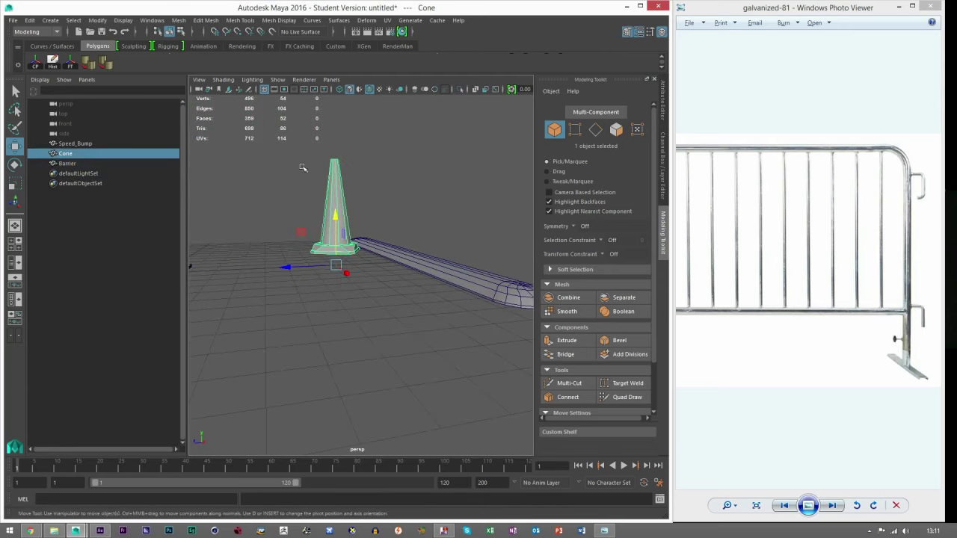
left_click(35, 63)
key("d")
key("v")
left_click_drag(334, 157, 339, 280)
key("d")
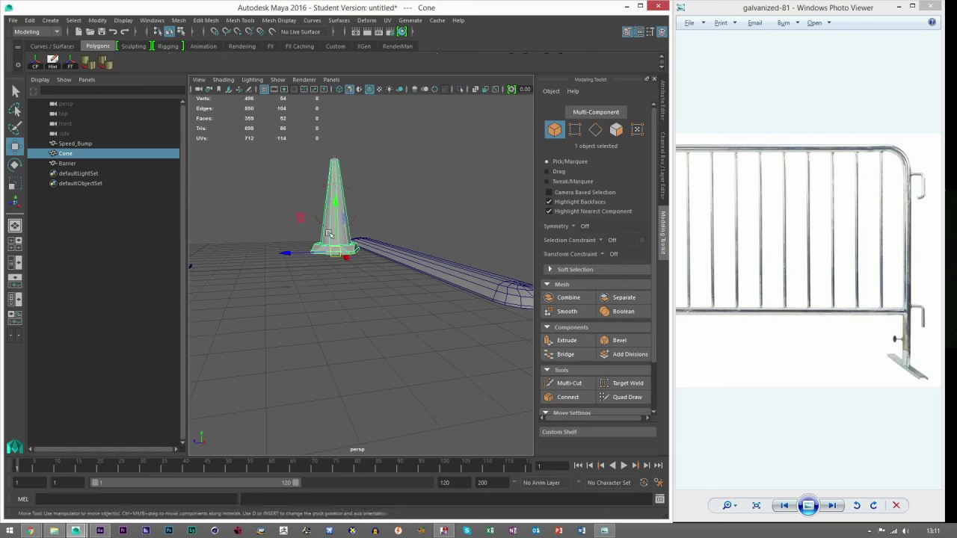
Step: Snap the cone vertically so its base sits on the ground grid
middle_click_drag(347, 230, 384, 228, "alt")
key("x")
left_click_drag(374, 200, 384, 274)
Step: Lower the speed bump's pivot to its base and snap the bump to the ground grid level
left_click(426, 258)
middle_click_drag(340, 260, 188, 258, "alt")
key("d")
left_click_drag(291, 204, 325, 275)
key("x")
scroll(372, 263, "down", 4)
scroll(325, 274, "down", 2)
middle_click_drag(326, 271, 443, 288, "alt")
left_click_drag(404, 297, 391, 307, "alt")
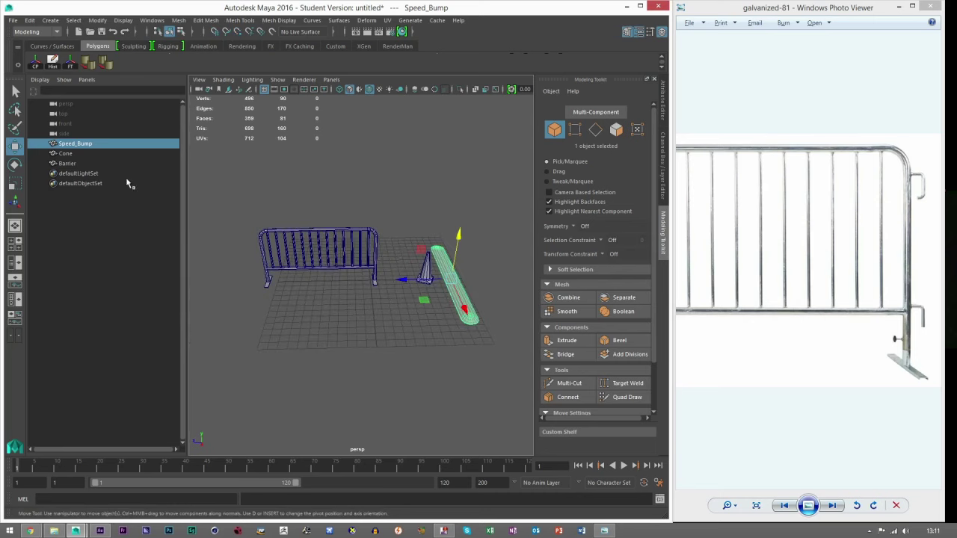
Step: Move the barrier toward the back edge of the grid, behind the cone and speed bump
left_click(67, 163)
left_click_drag(281, 302, 332, 253)
left_click(374, 284)
middle_click_drag(371, 284, 339, 288, "alt")
Step: Move the cone away from the speed bump along the ground, in front of the barrier, and deselect it
left_click(397, 284)
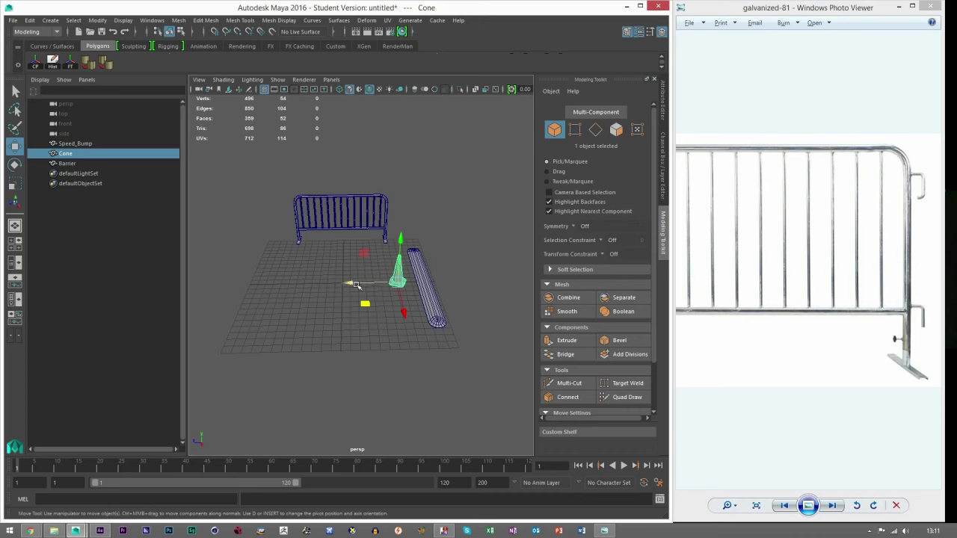
mouse_move(316, 286)
left_mouse_down()
mouse_move(350, 284)
mouse_move(318, 285)
left_mouse_up()
left_click(397, 280)
left_click(353, 313)
left_click_drag(328, 327, 368, 315, "alt")
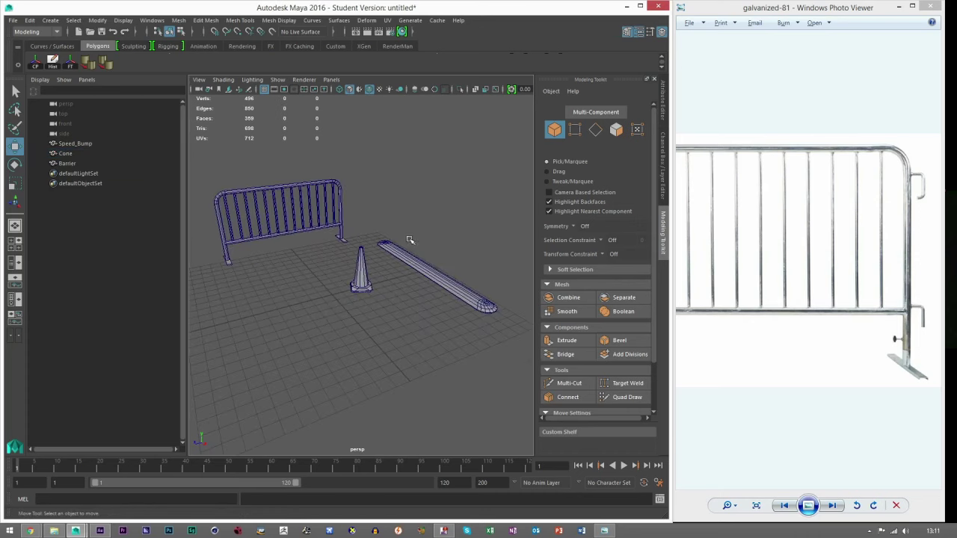
Step: Examine the finished barrier, cone and speed bump from several angles and distances
left_click_drag(339, 266, 304, 275, "alt")
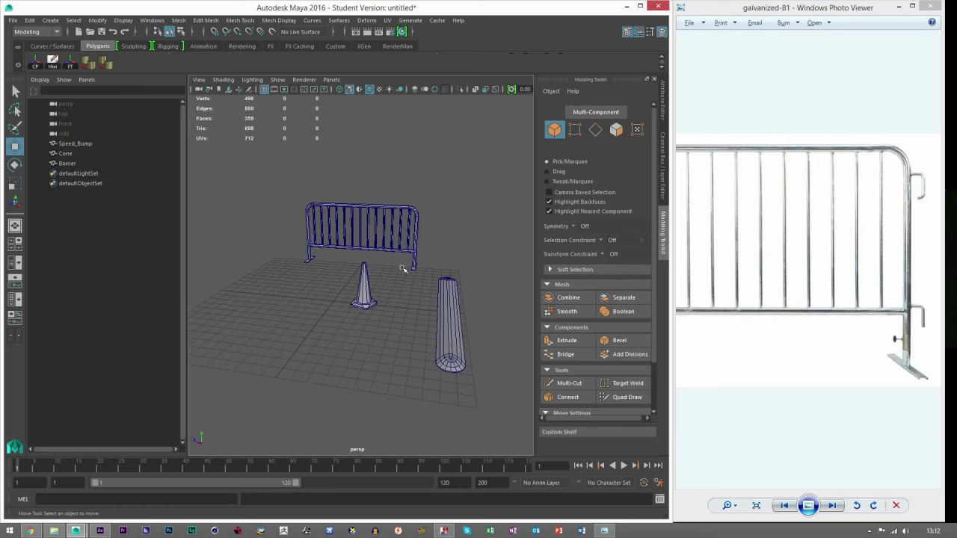
left_click_drag(404, 269, 396, 229, "alt")
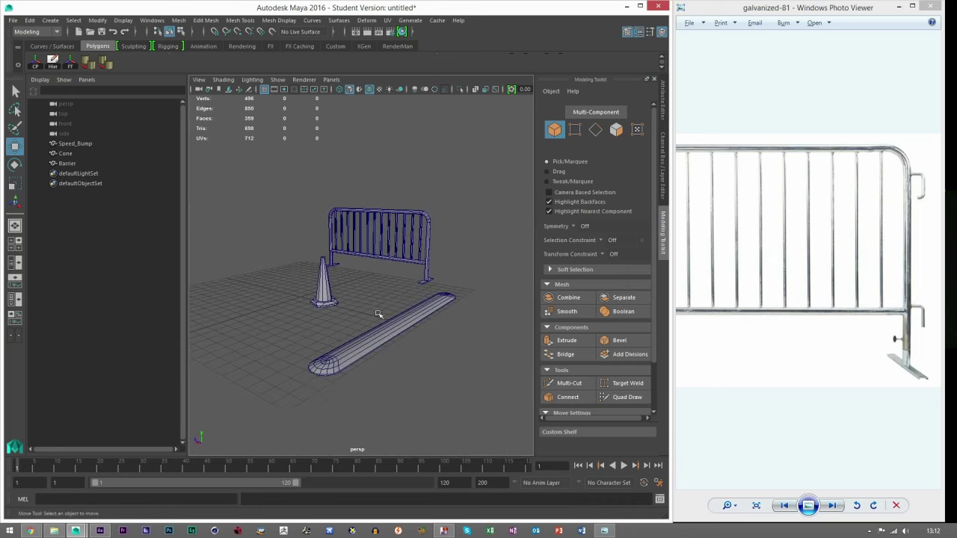
left_click_drag(334, 277, 395, 280, "alt")
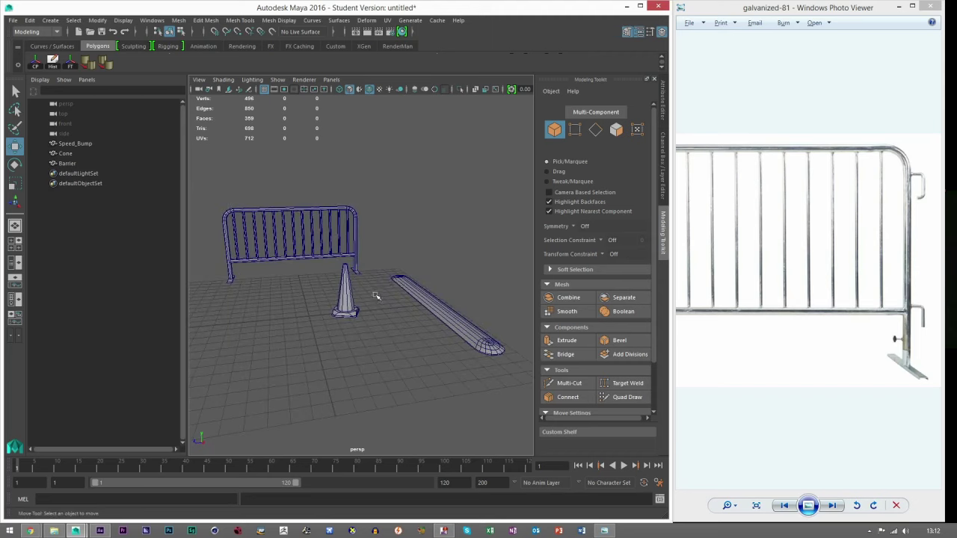
mouse_move(373, 294)
left_mouse_down("alt")
mouse_move(376, 284)
mouse_move(367, 286)
left_mouse_up("alt")
scroll(366, 282, "down", 3)
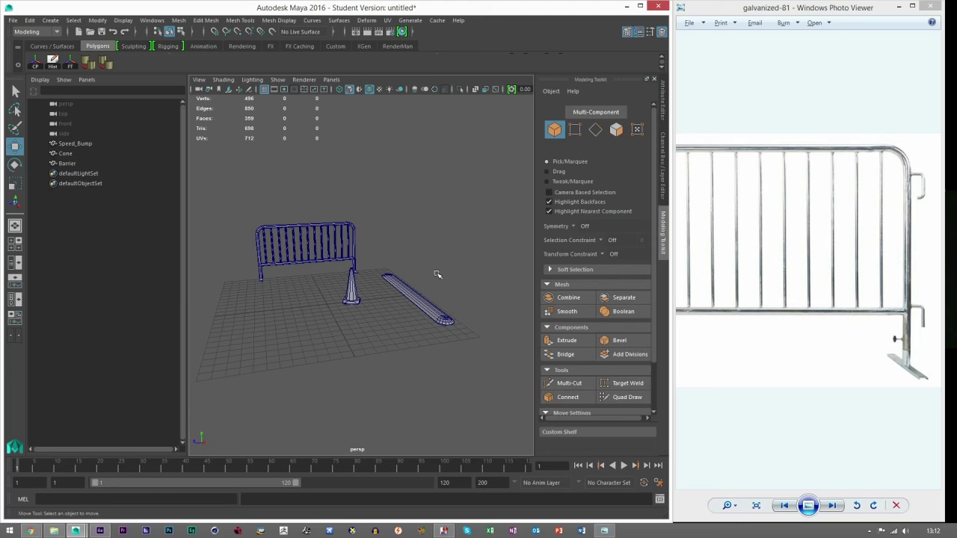
right_click_drag(386, 247, 404, 295, "alt")
left_click_drag(404, 295, 381, 293, "alt")
middle_click_drag(381, 293, 344, 281, "alt")
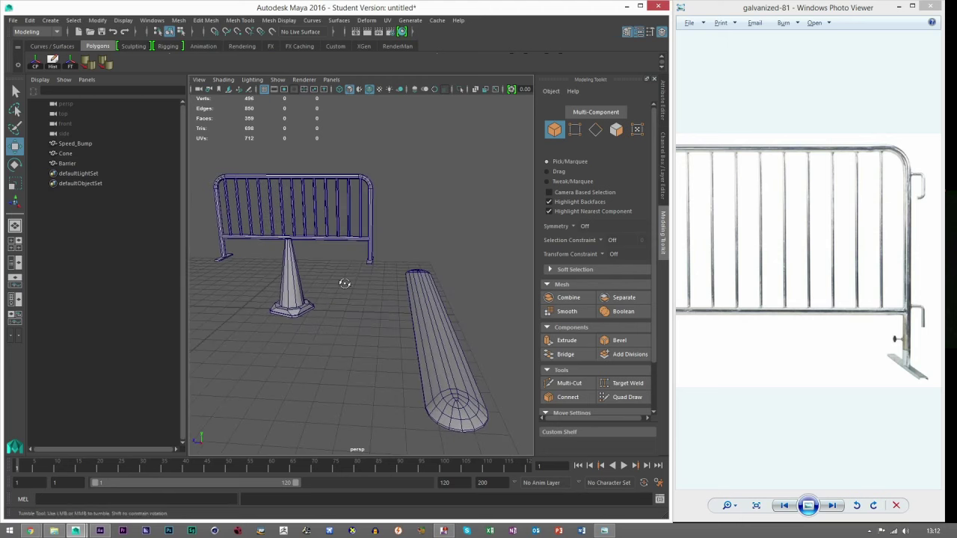
left_click_drag(344, 281, 335, 286, "alt")
left_click_drag(400, 343, 386, 298, "alt")
right_click_drag(386, 298, 358, 292, "alt")
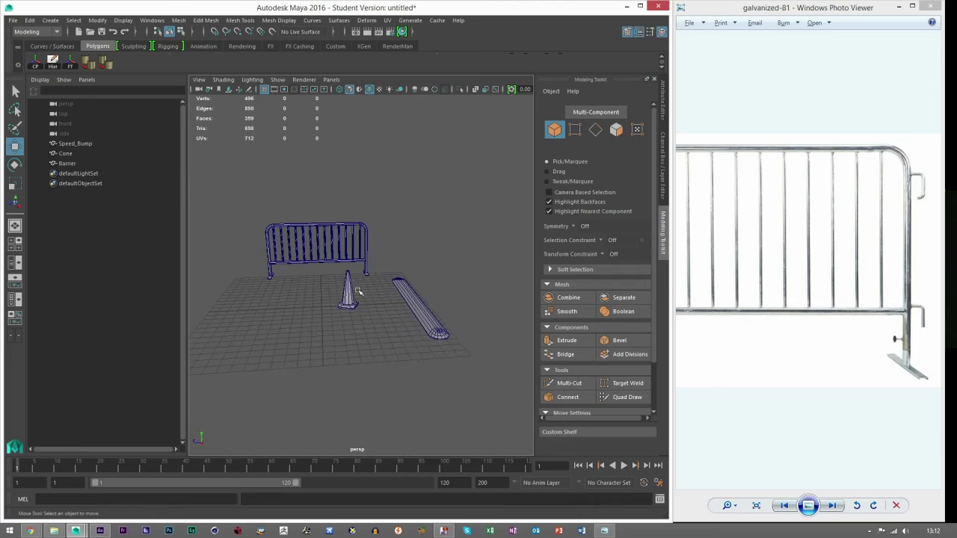
scroll(327, 248, "up", 3)
left_click_drag(325, 248, 304, 249, "alt")
scroll(312, 254, "up", 3)
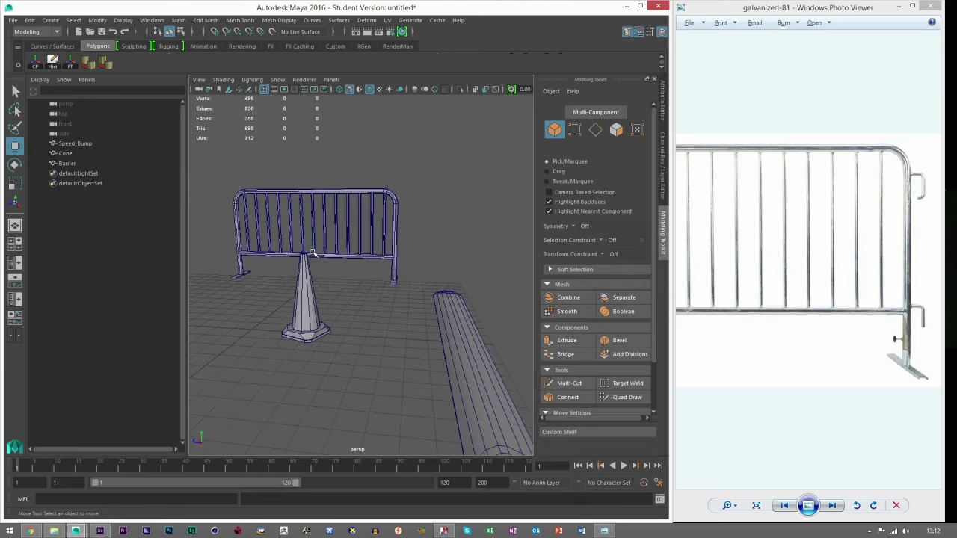